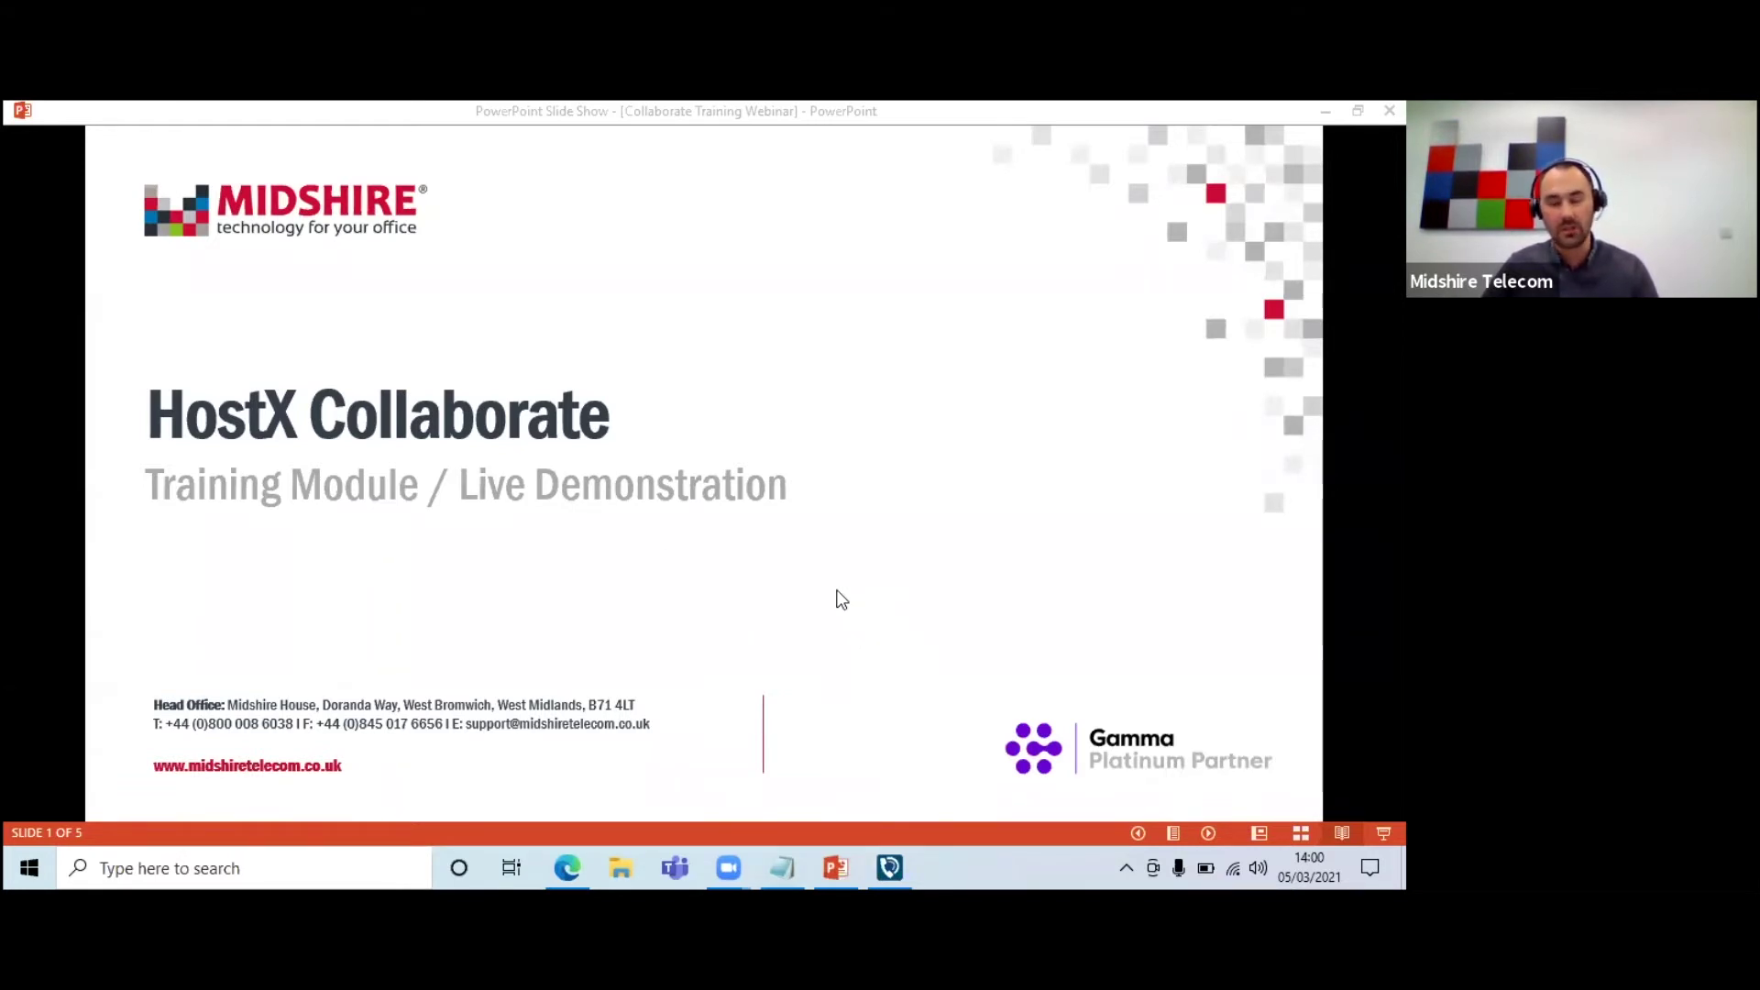
- Advance the slide show from the HostX Collaborate title to slide 2, the Welcome training agenda
{"action": "left_click", "coordinate": [883, 557]}
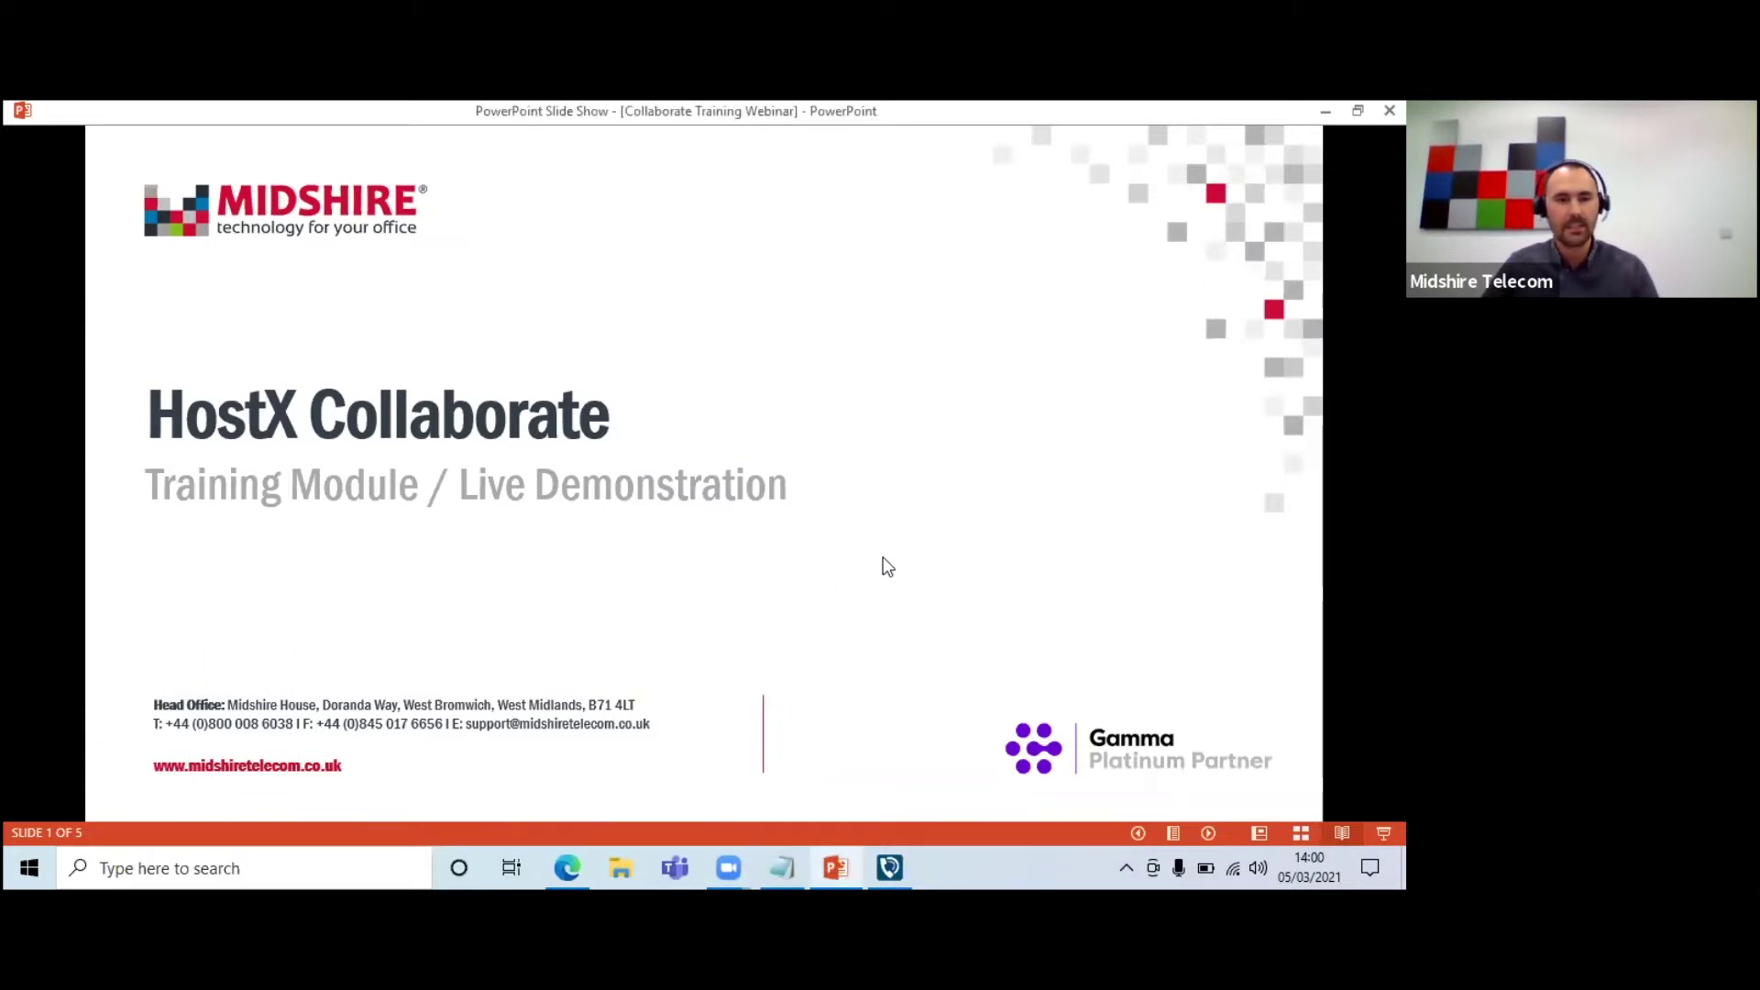
{"action": "left_click", "coordinate": [914, 527]}
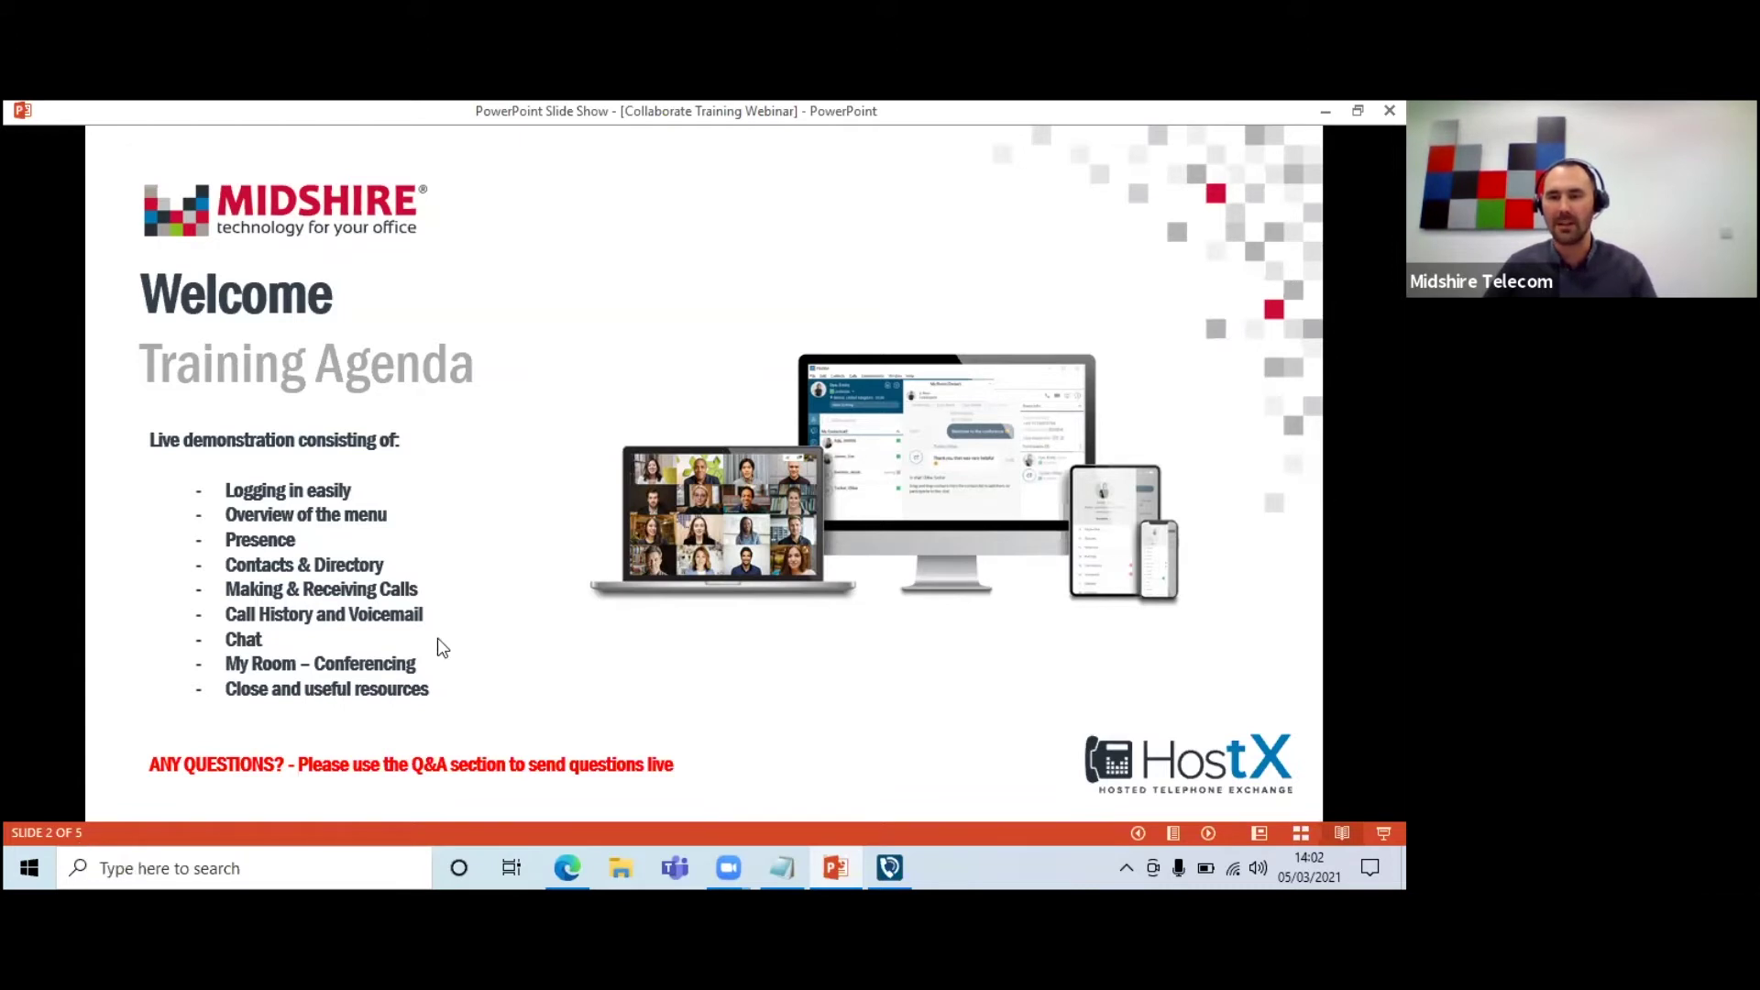
{"action": "left_click", "coordinate": [683, 671]}
- Launch MyPABX and sign in to the demo account with Remember password ticked
{"action": "left_click", "coordinate": [889, 867]}
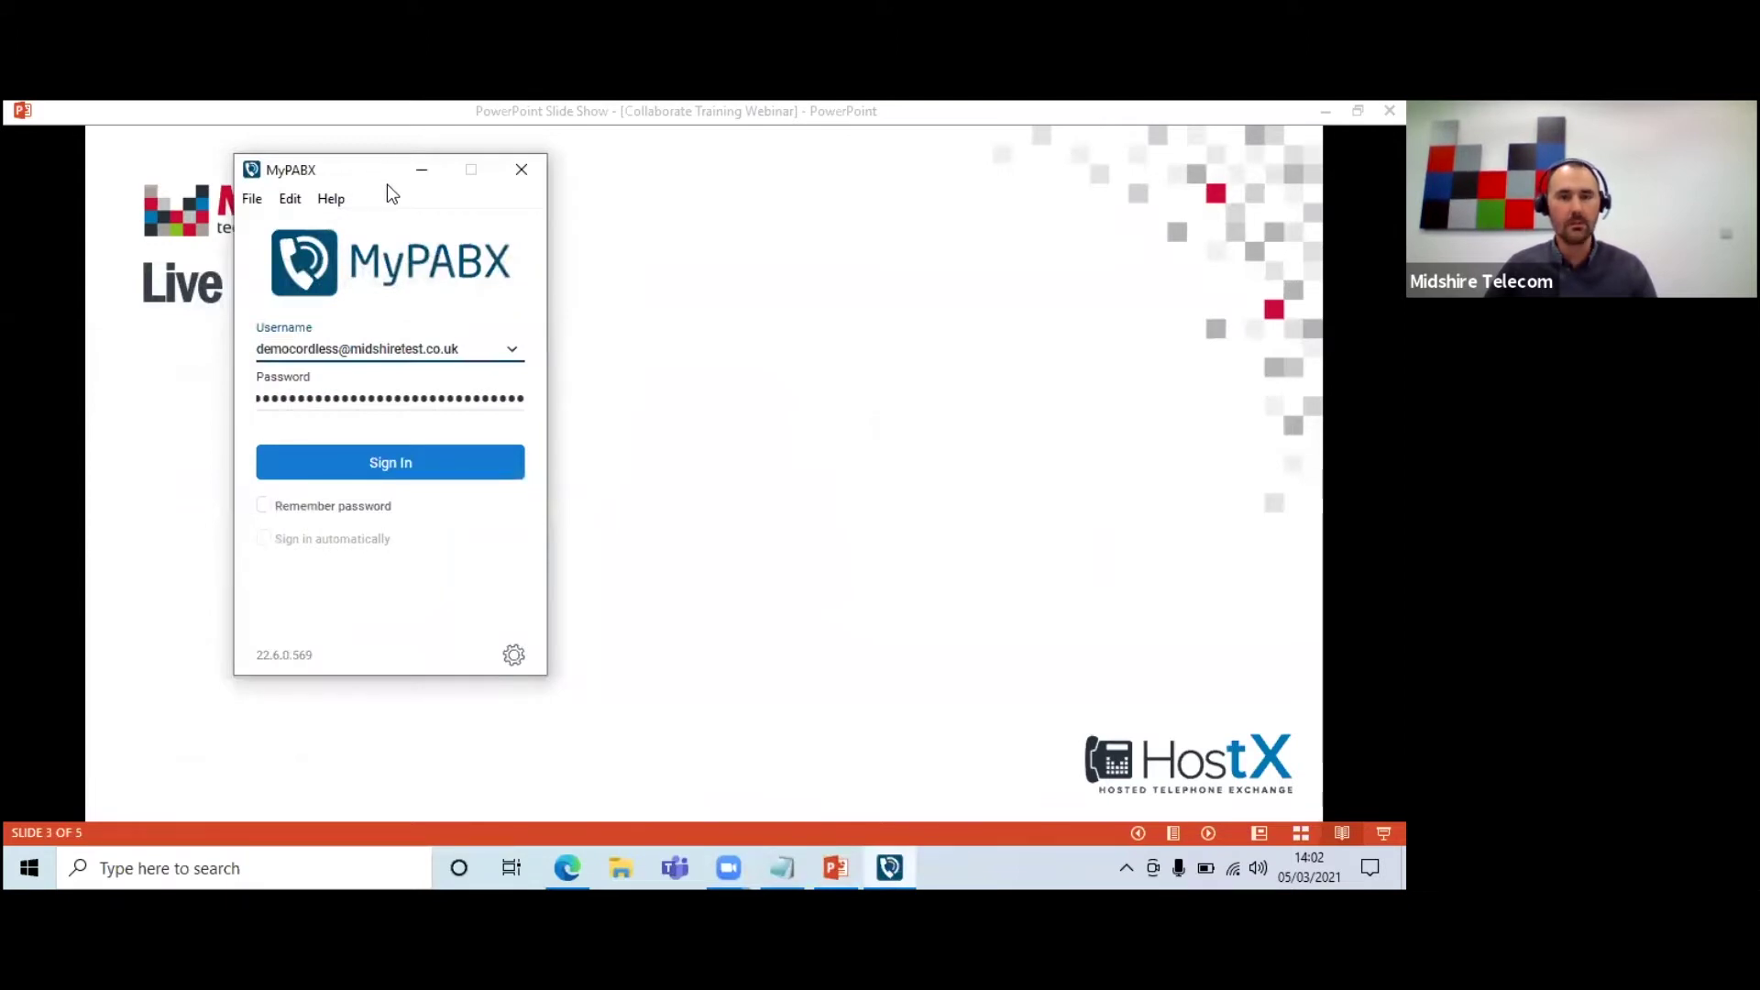
{"action": "left_click_drag", "start_coordinate": [387, 183], "coordinate": [515, 246]}
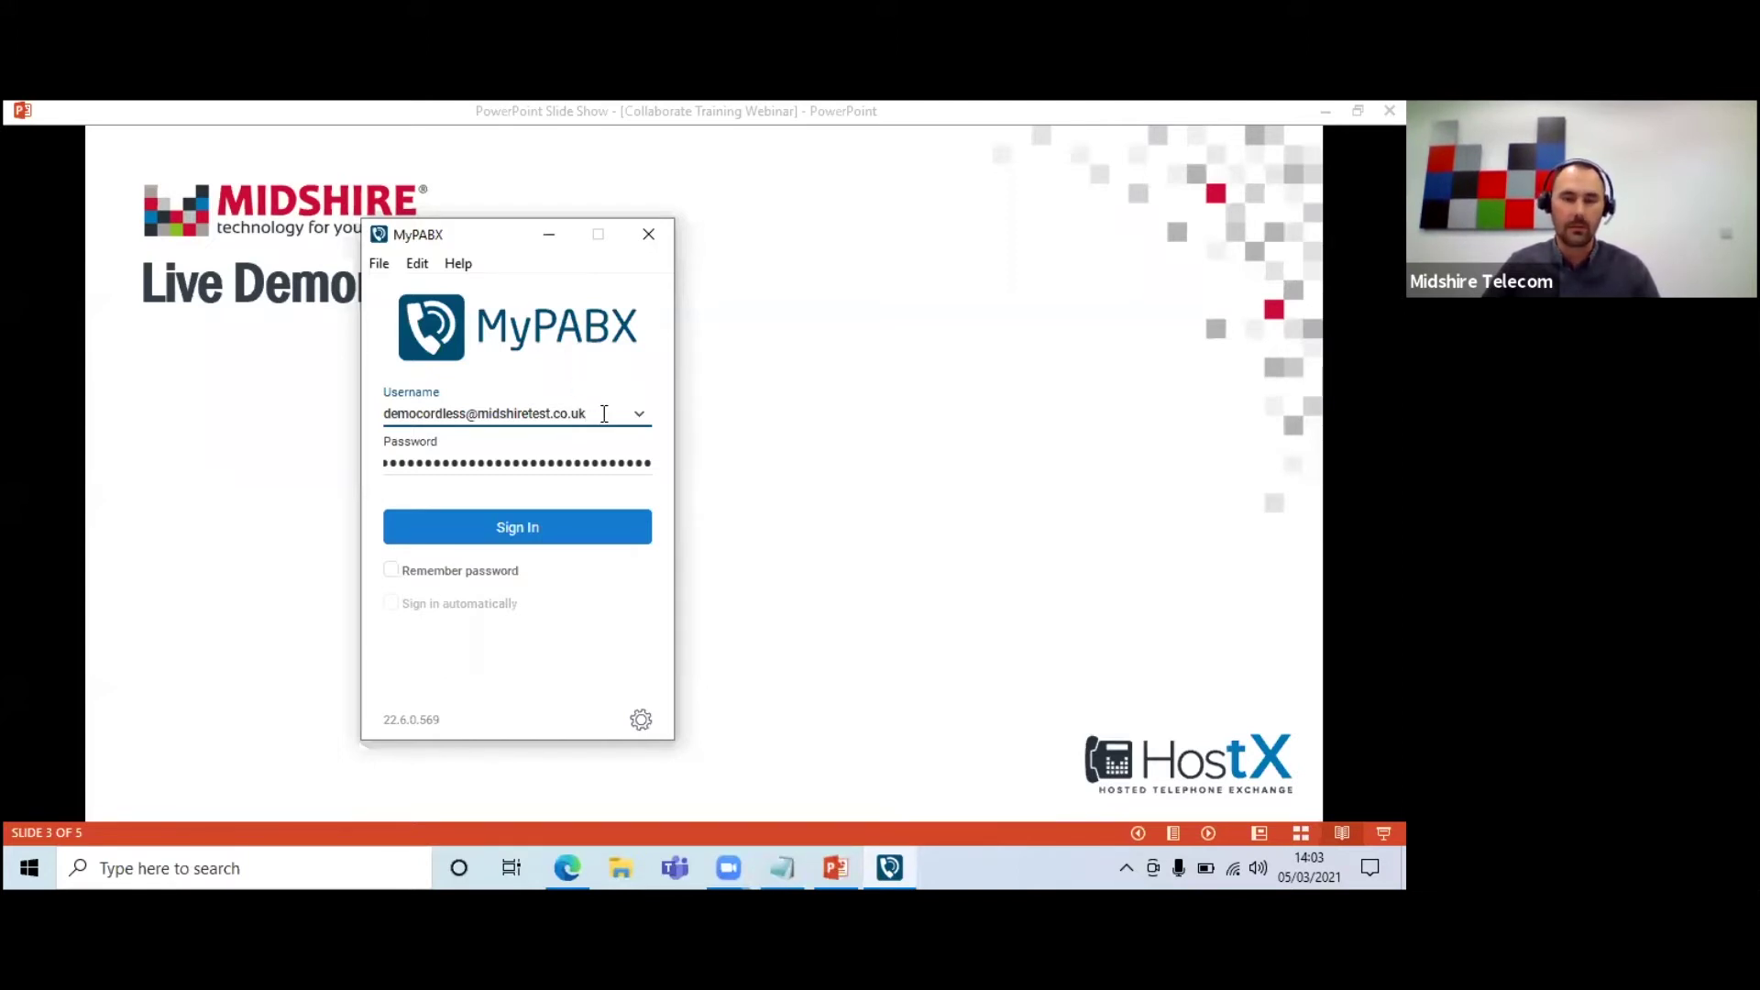
{"action": "left_click_drag", "start_coordinate": [604, 413], "coordinate": [371, 421]}
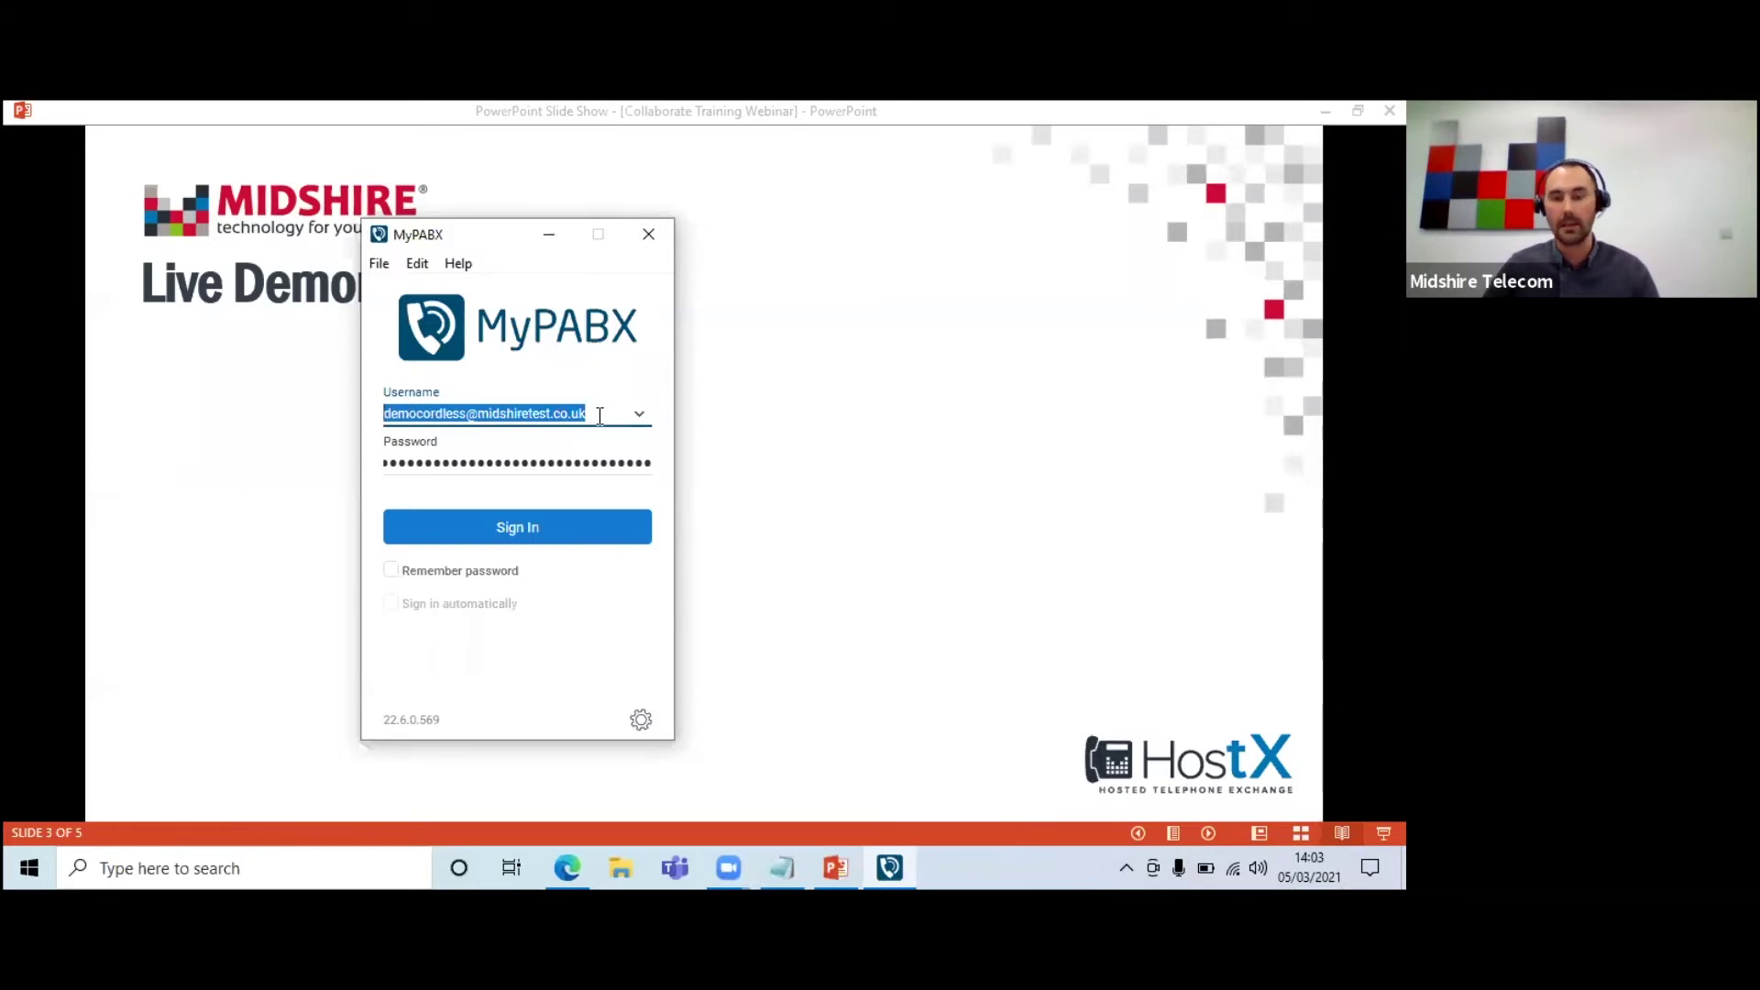
{"action": "double_click", "coordinate": [532, 460]}
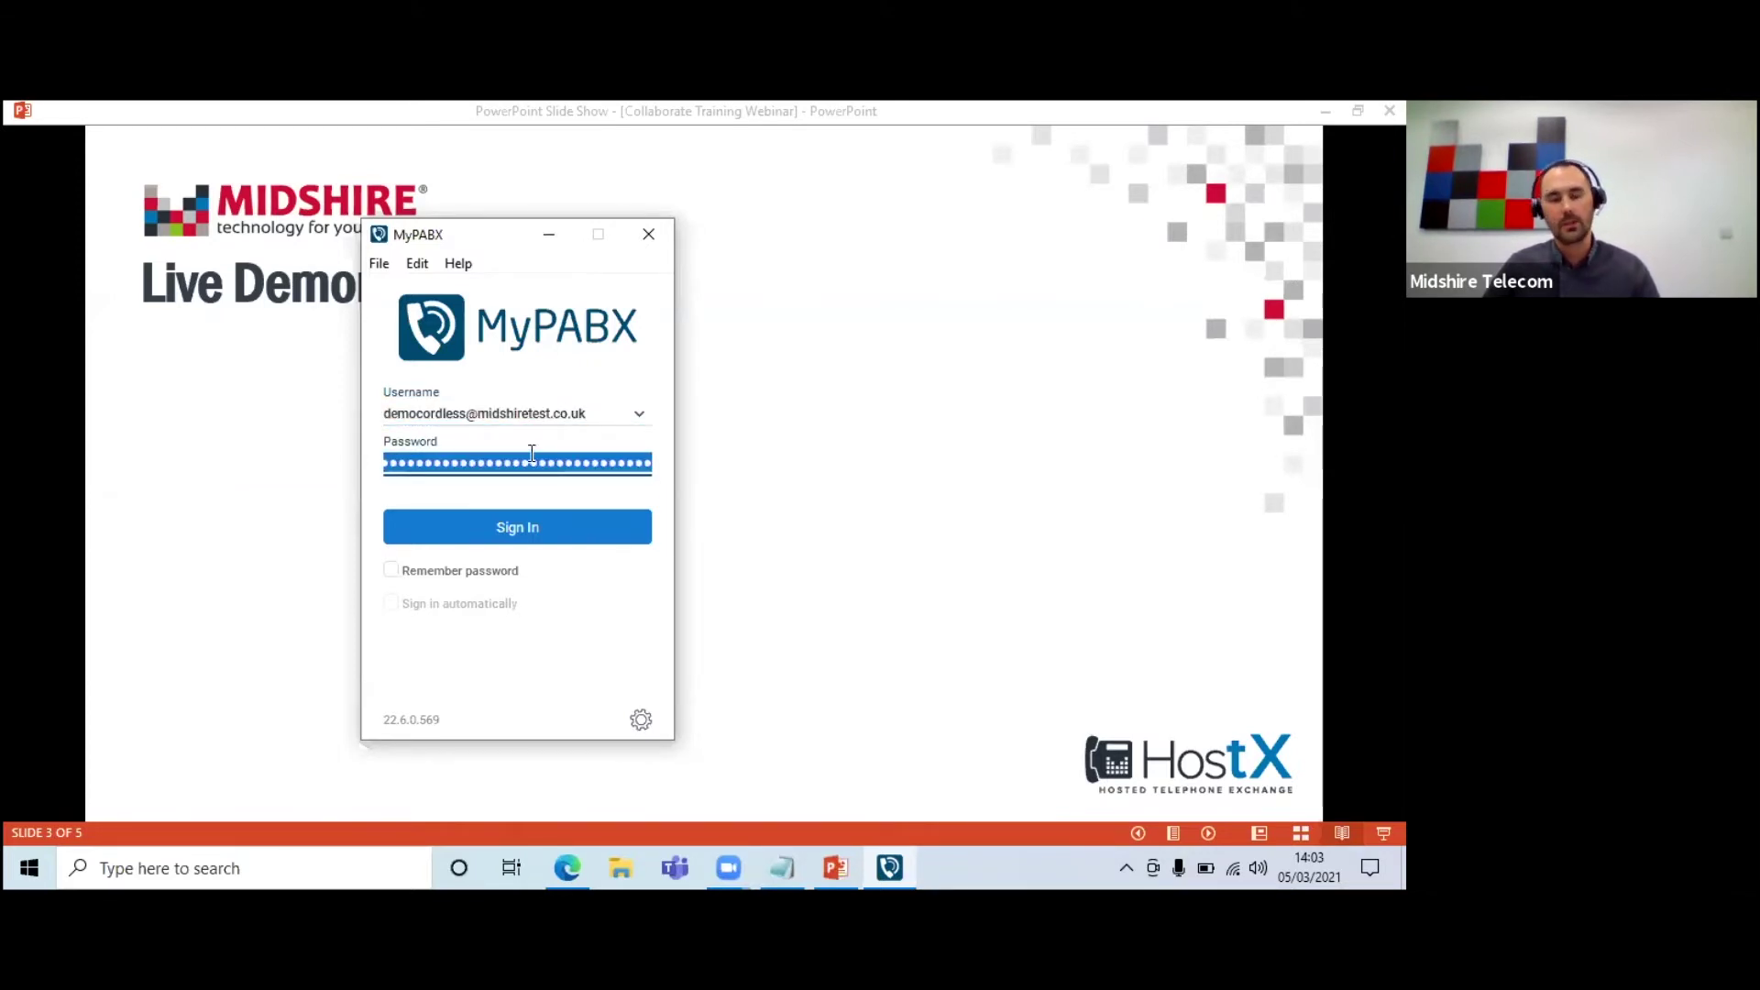
{"action": "left_click", "coordinate": [532, 460]}
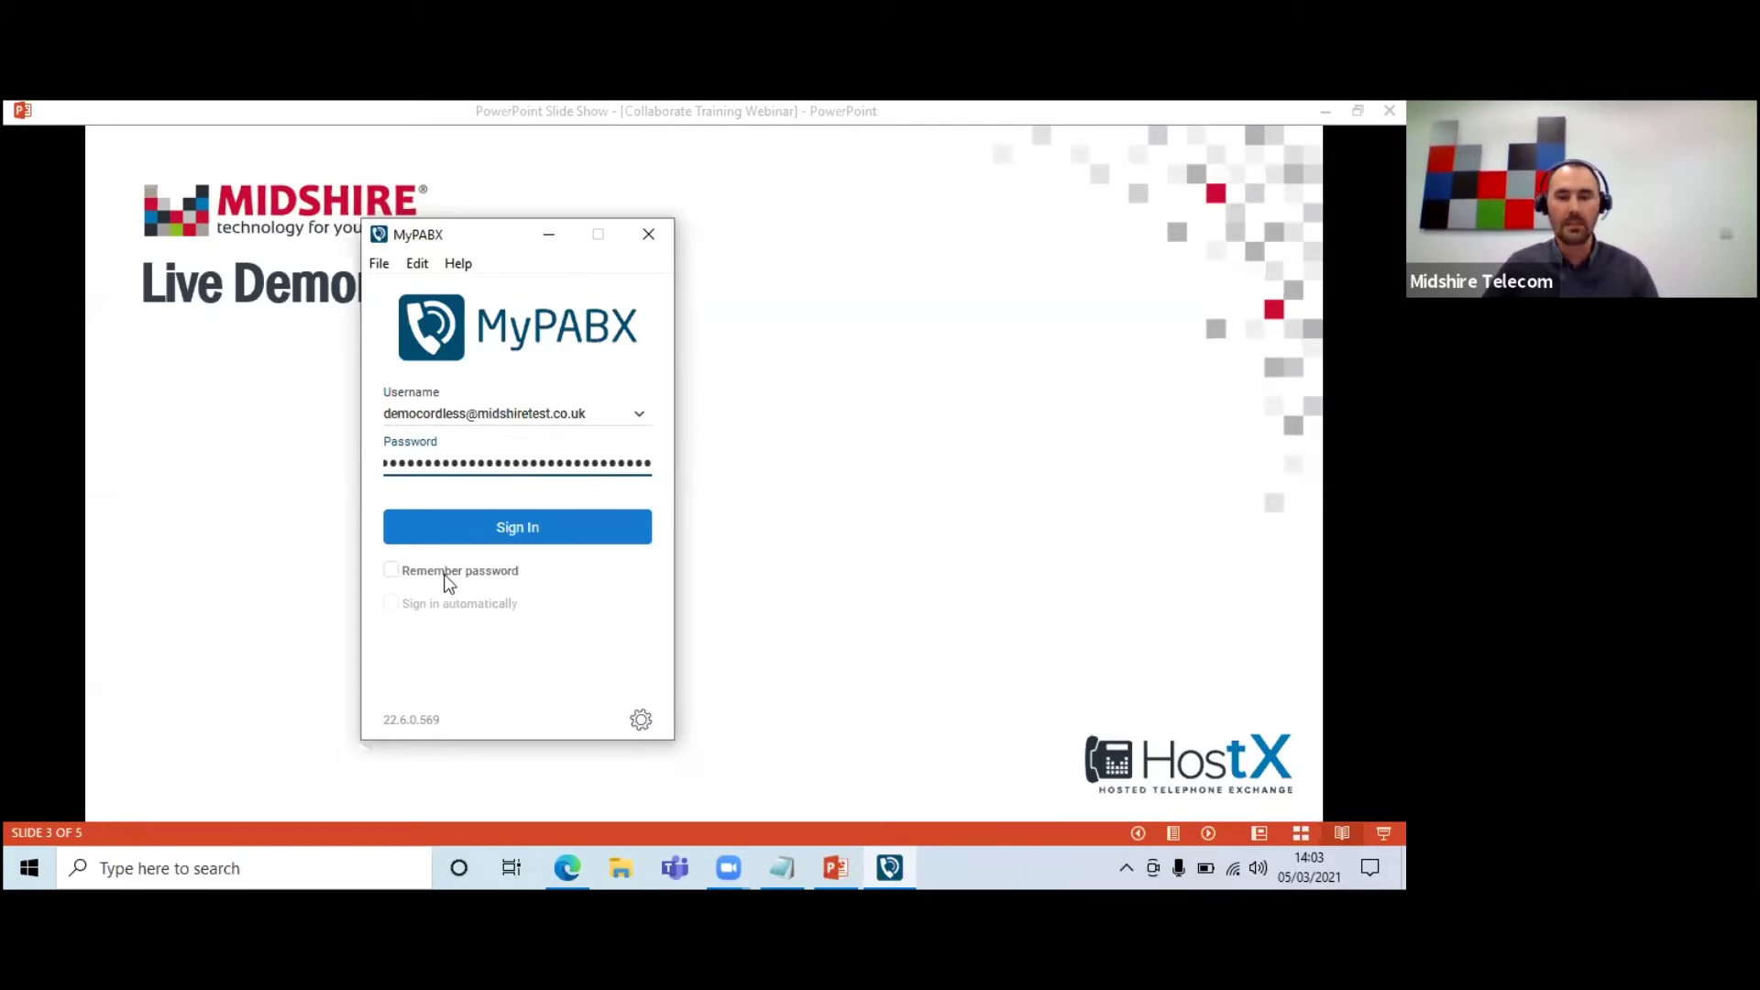
{"action": "left_click", "coordinate": [393, 570]}
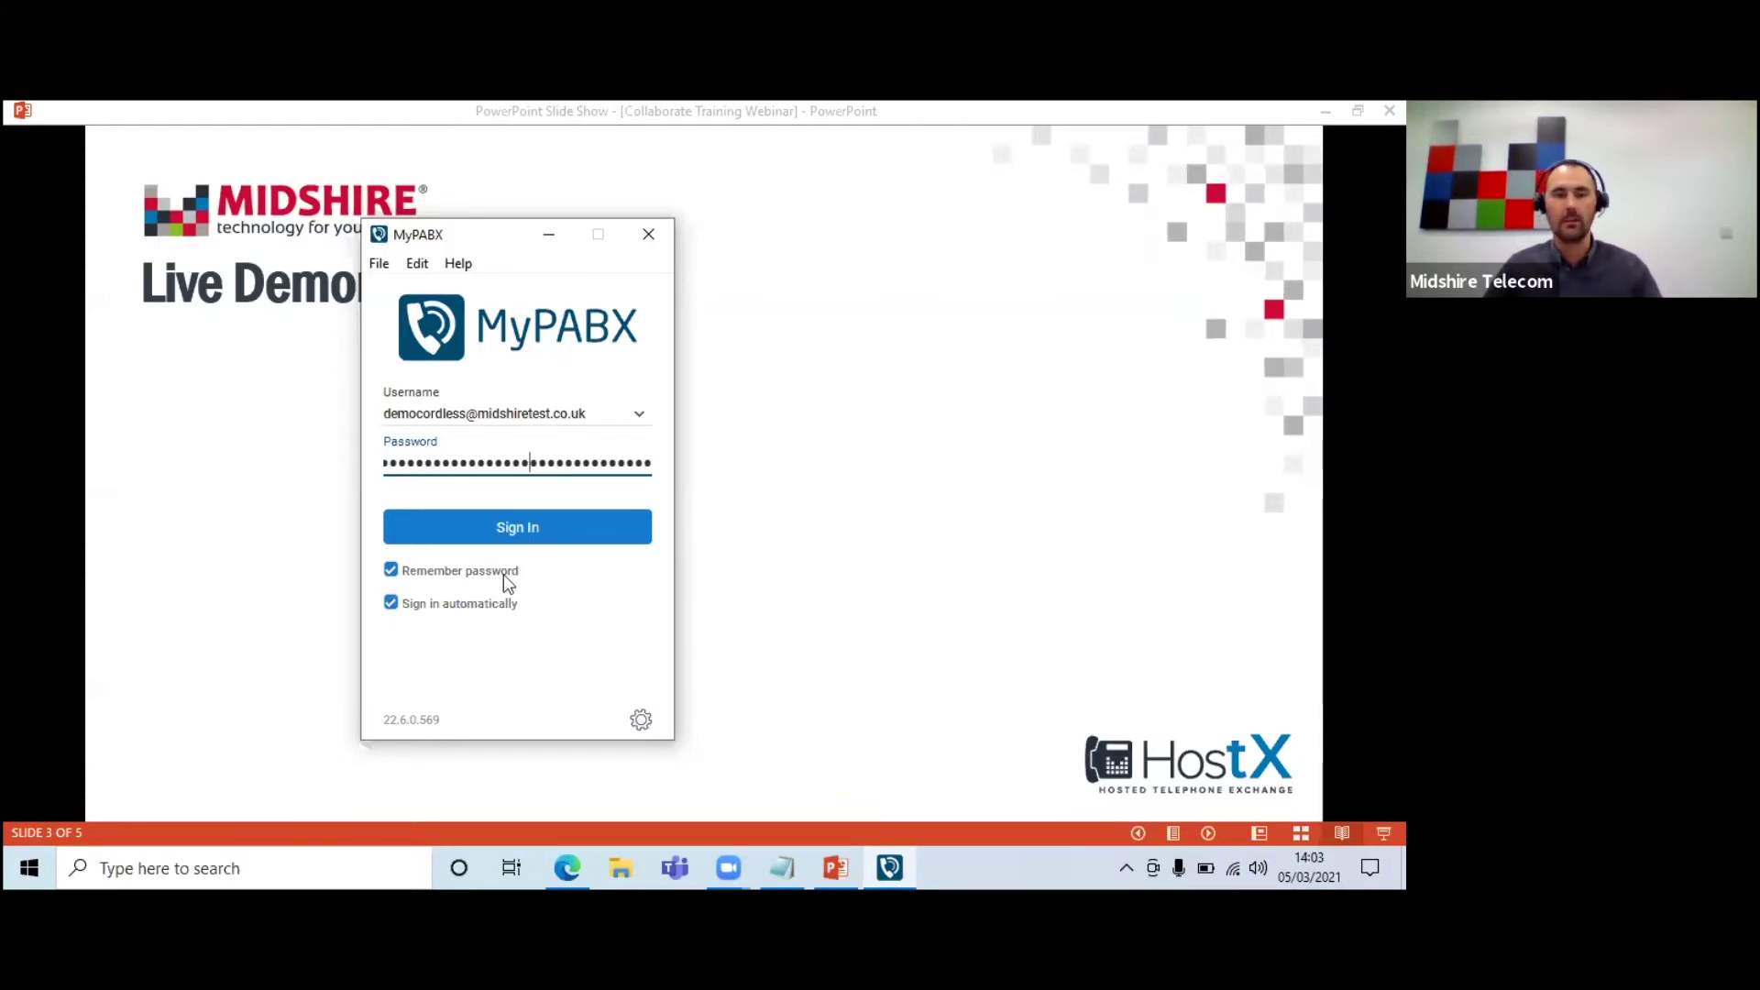
{"action": "left_click", "coordinate": [511, 529]}
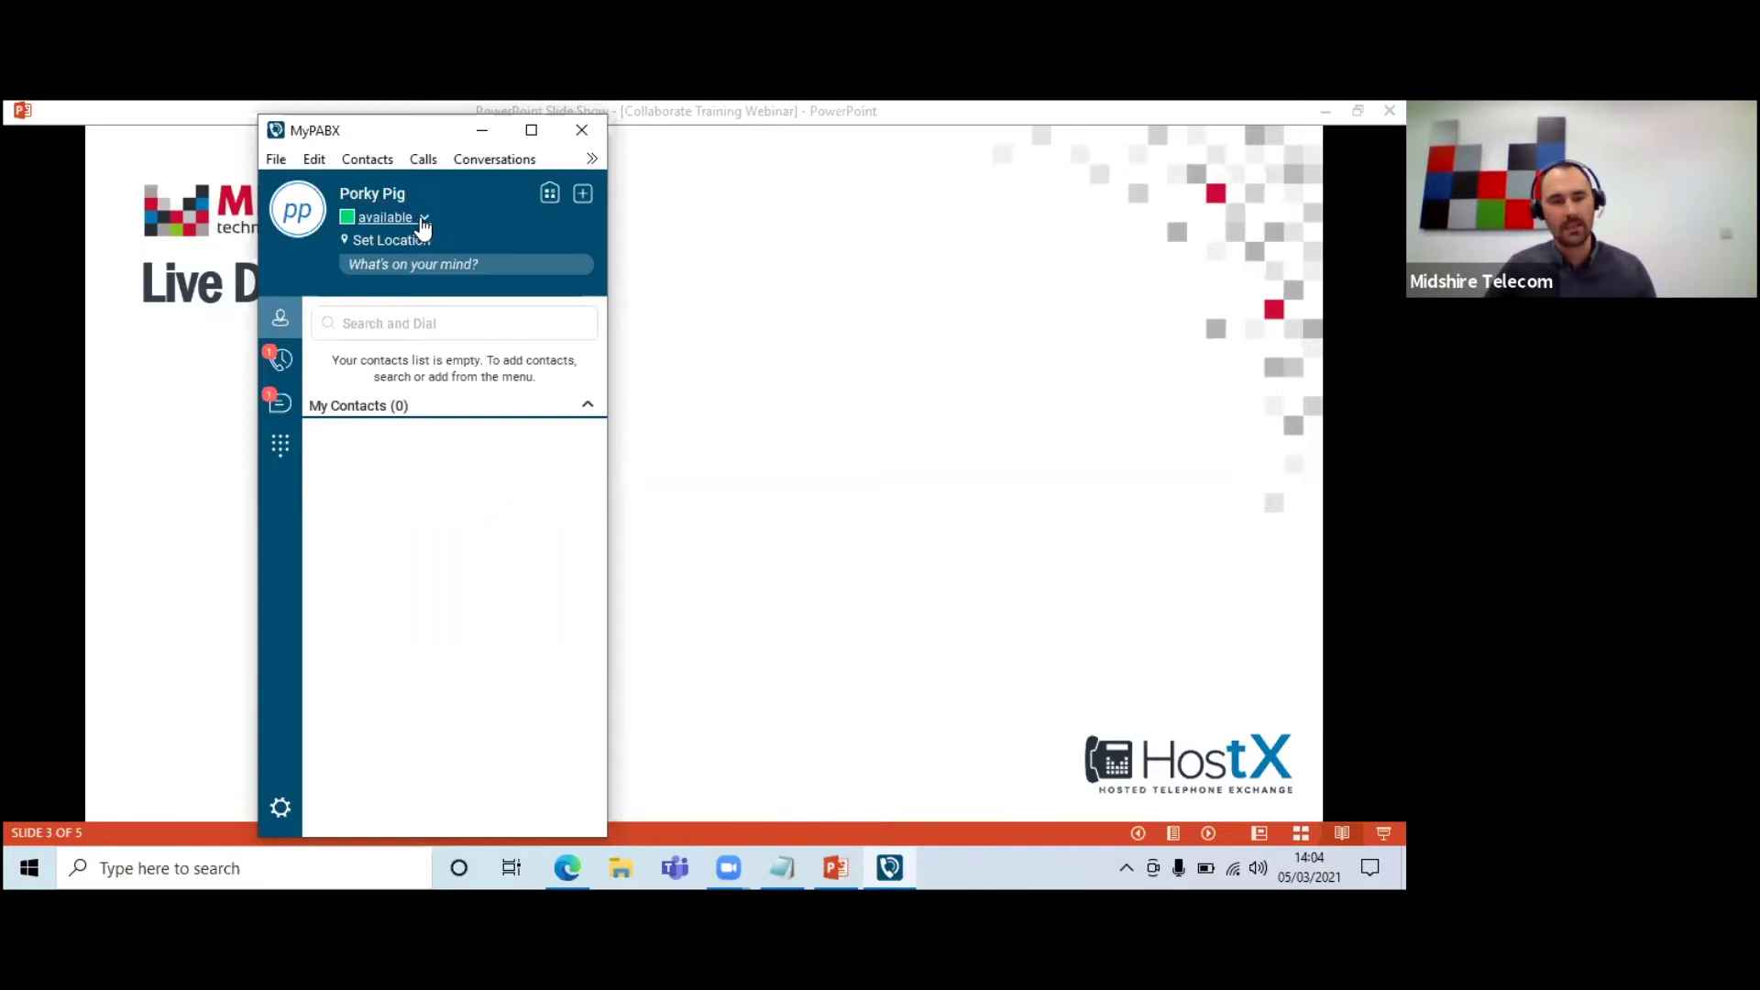
- Show the presence status options: away, busy, offline, lunch, meeting and vacation
{"action": "left_click", "coordinate": [423, 224]}
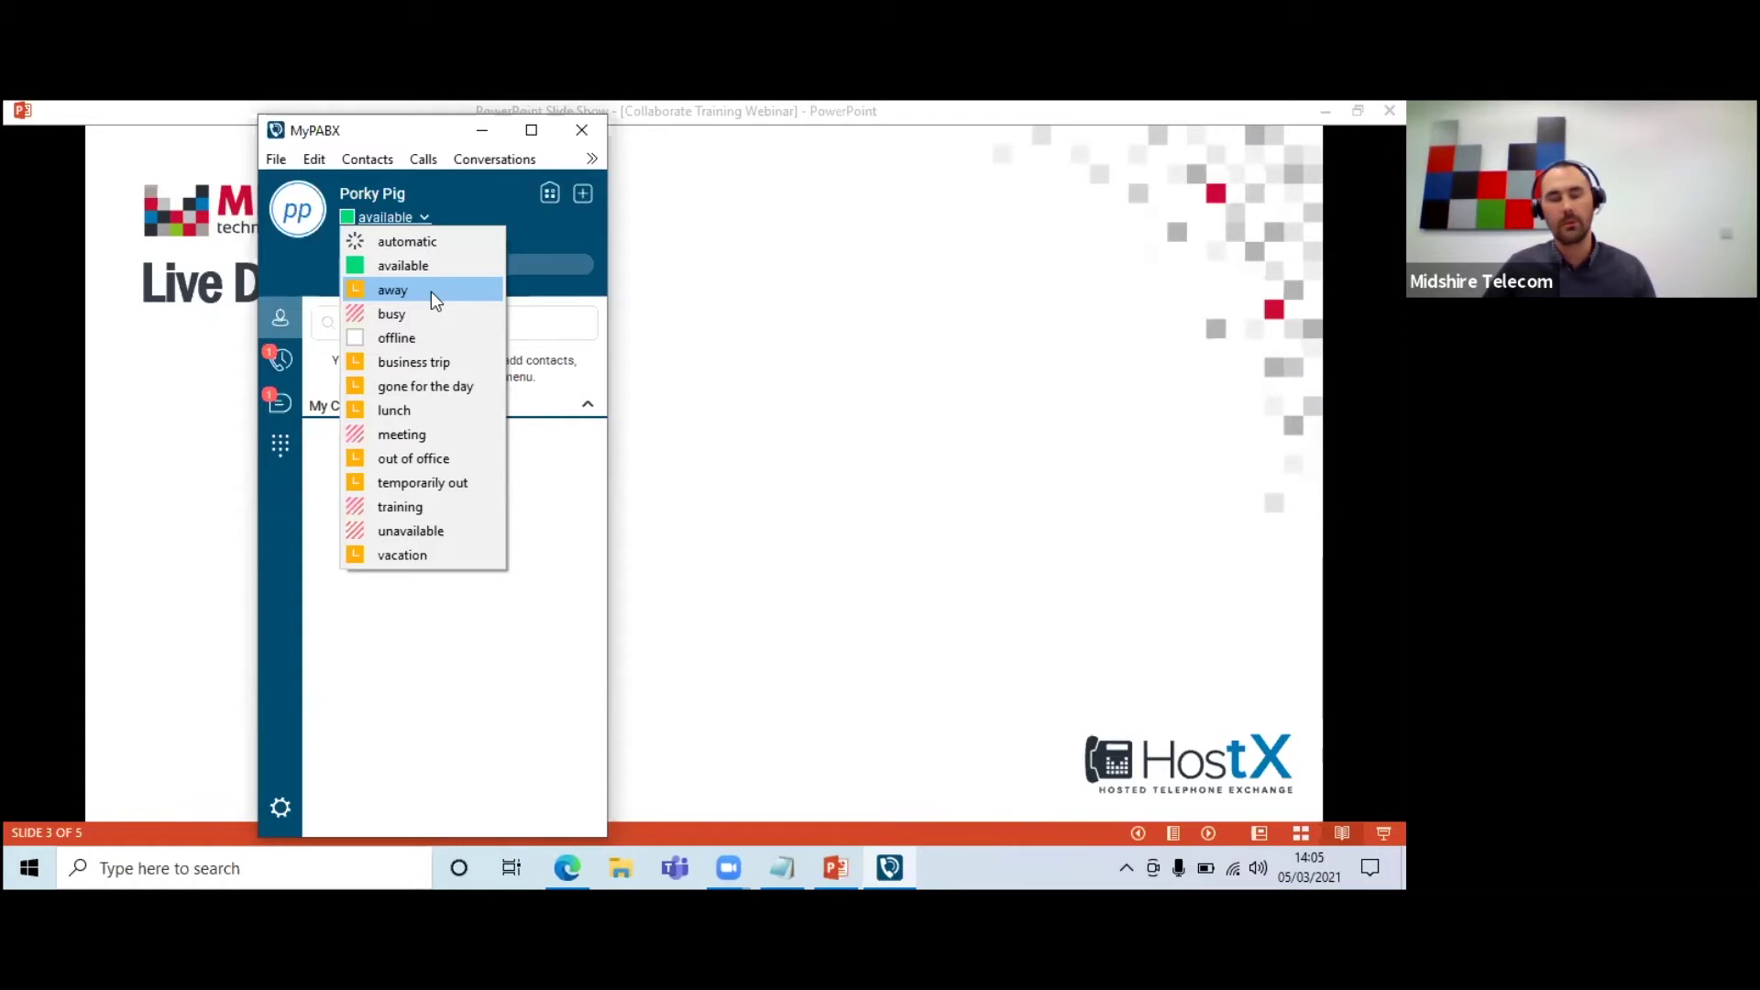
{"action": "left_click", "coordinate": [415, 240]}
{"action": "left_click", "coordinate": [387, 218]}
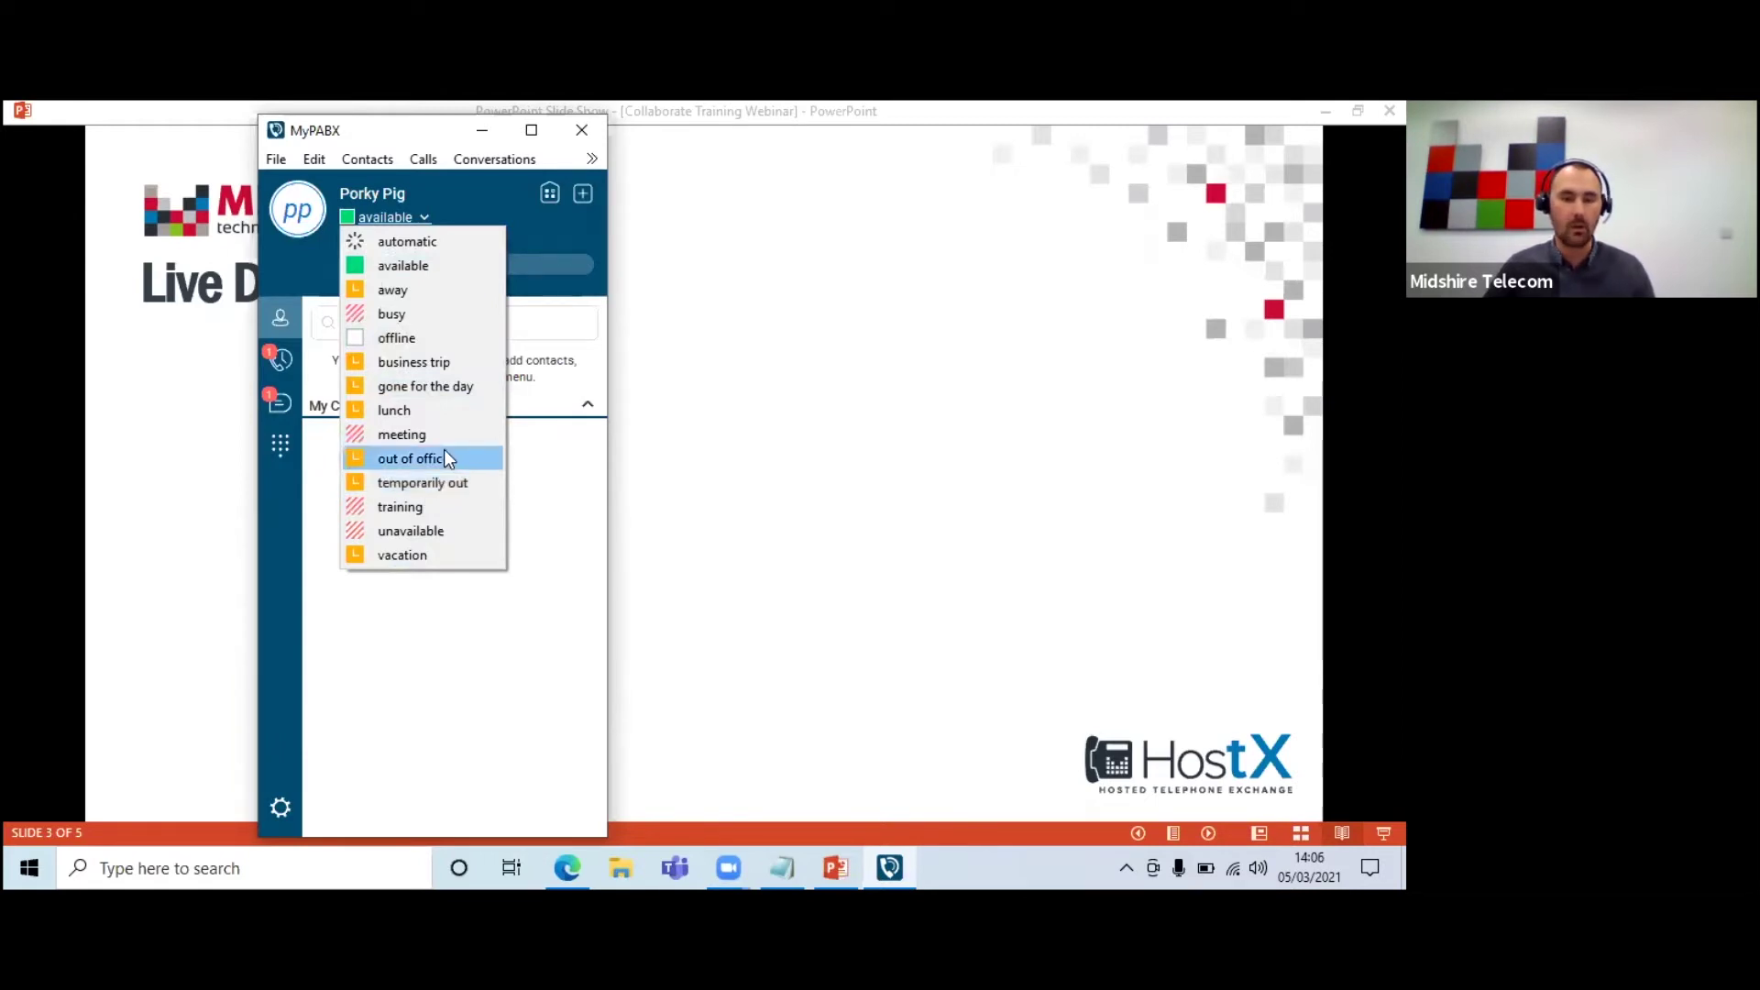
{"action": "left_click", "coordinate": [456, 392]}
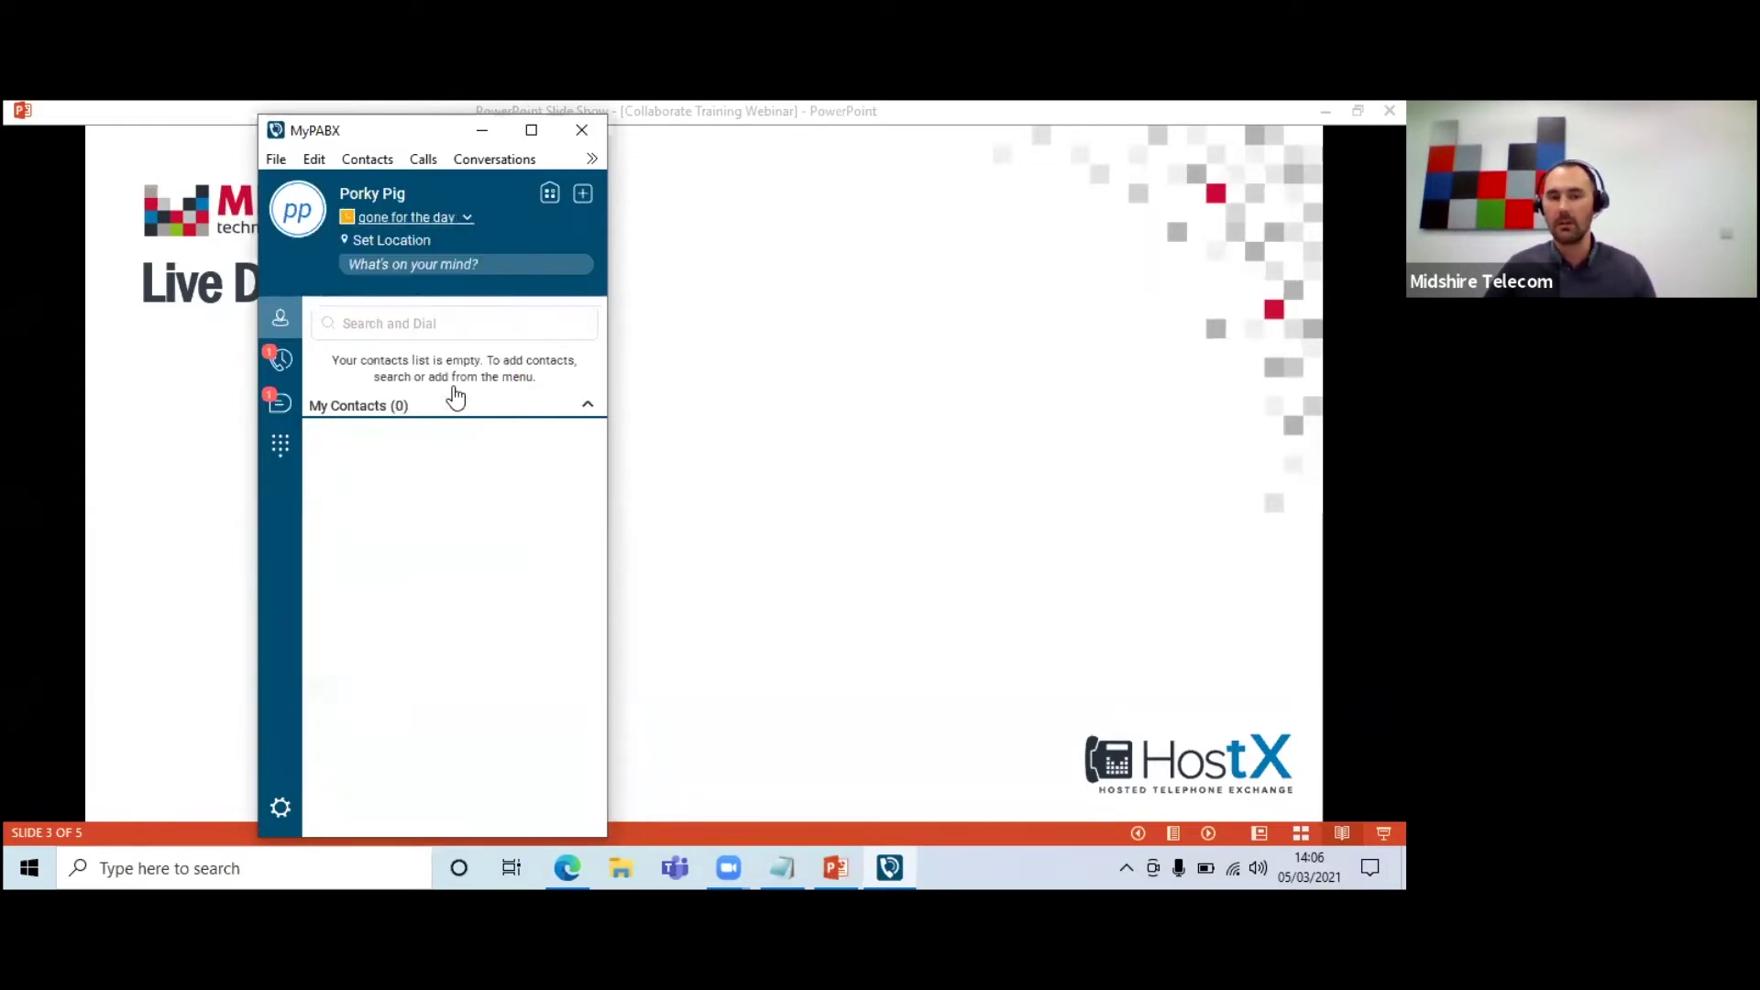
{"action": "left_click", "coordinate": [465, 218]}
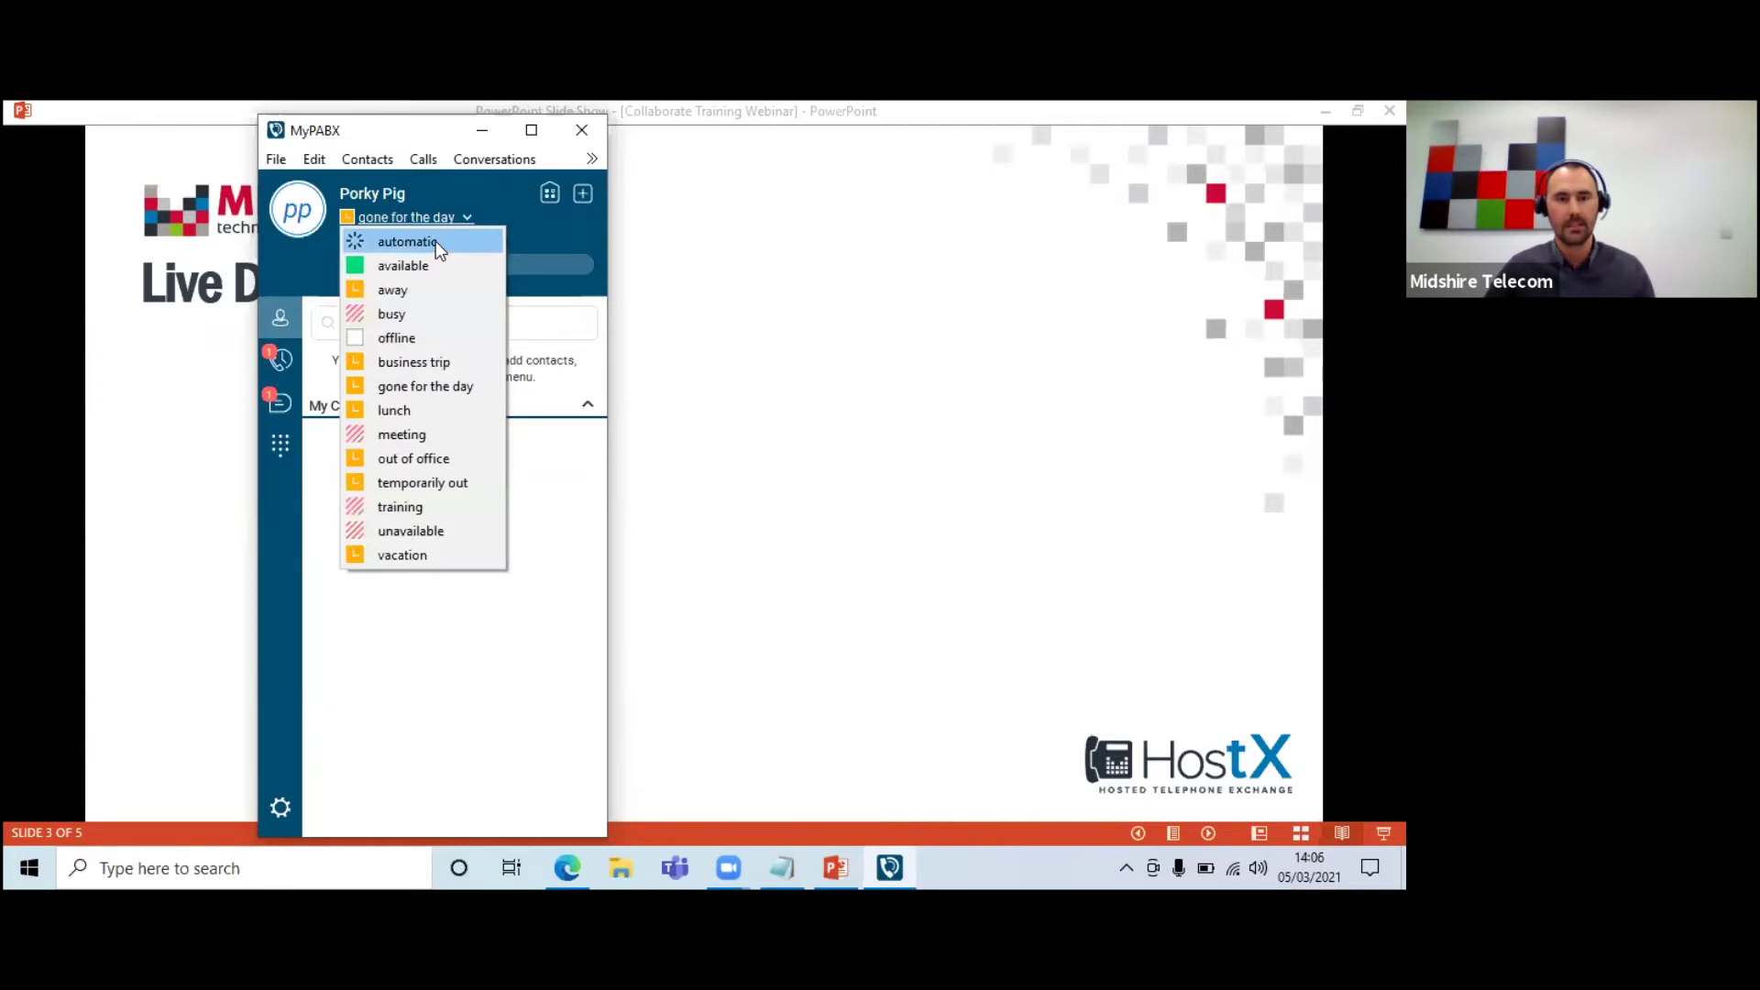
{"action": "left_click", "coordinate": [437, 248]}
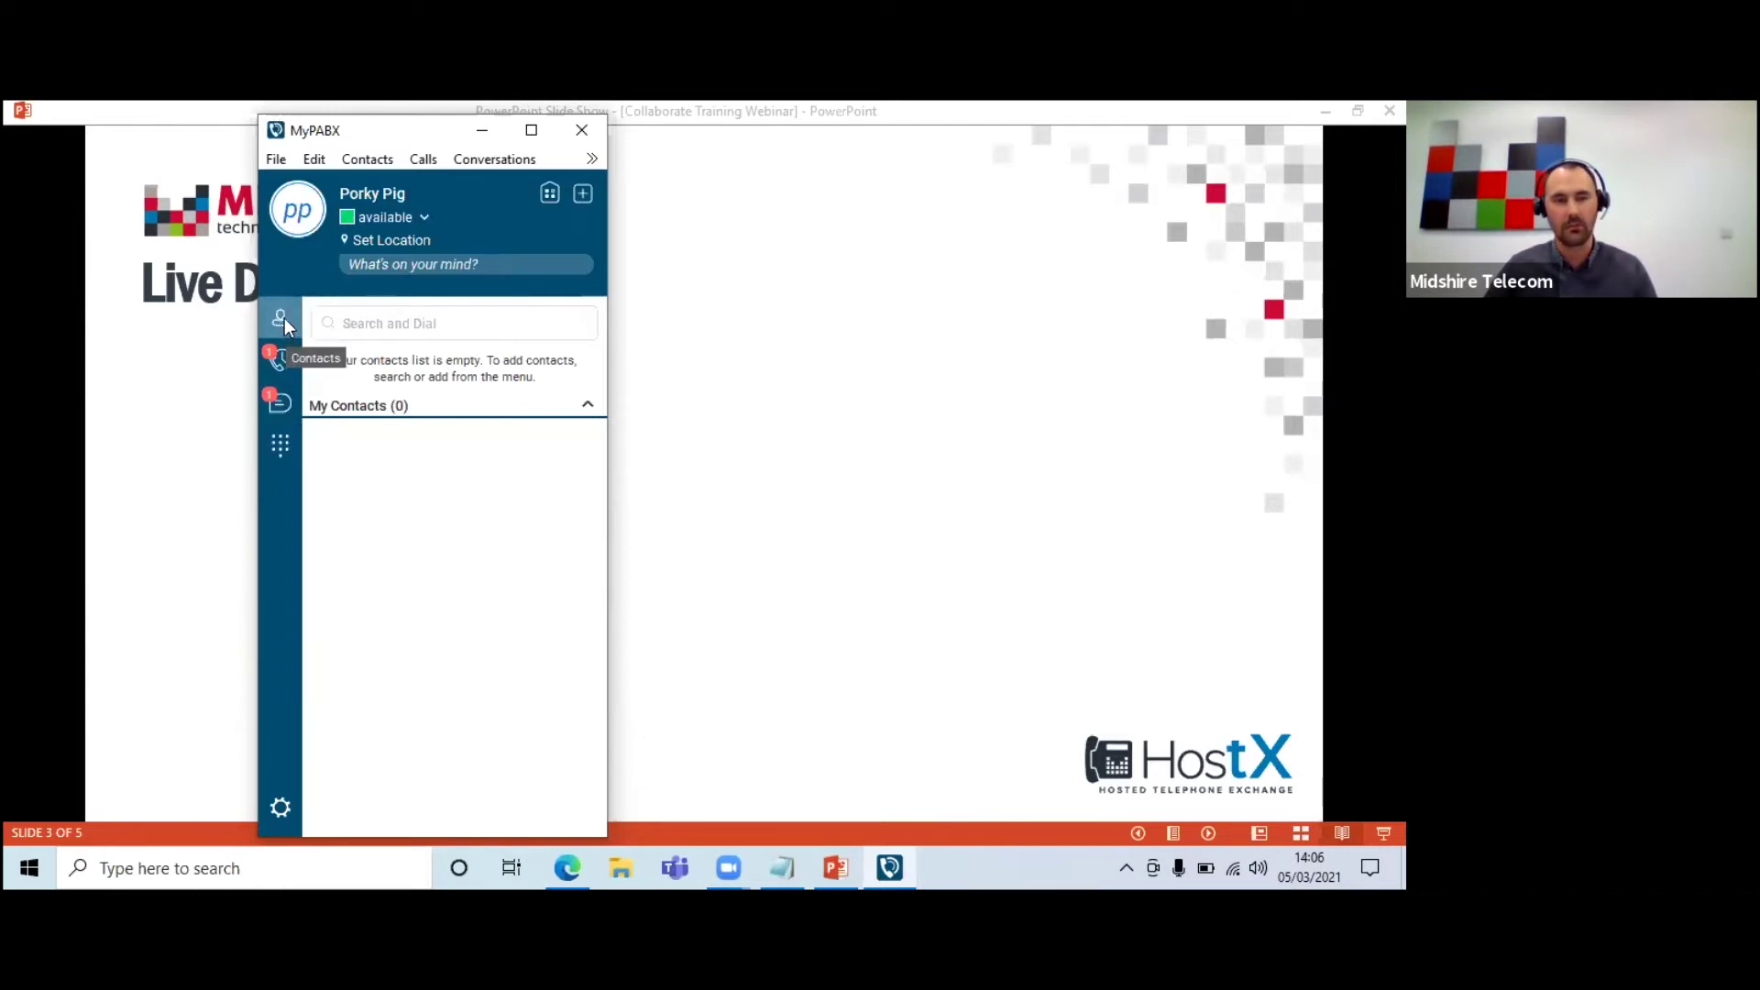
- Search contacts and the directory for 'bugs' in Search and Dial
{"action": "left_click", "coordinate": [372, 323]}
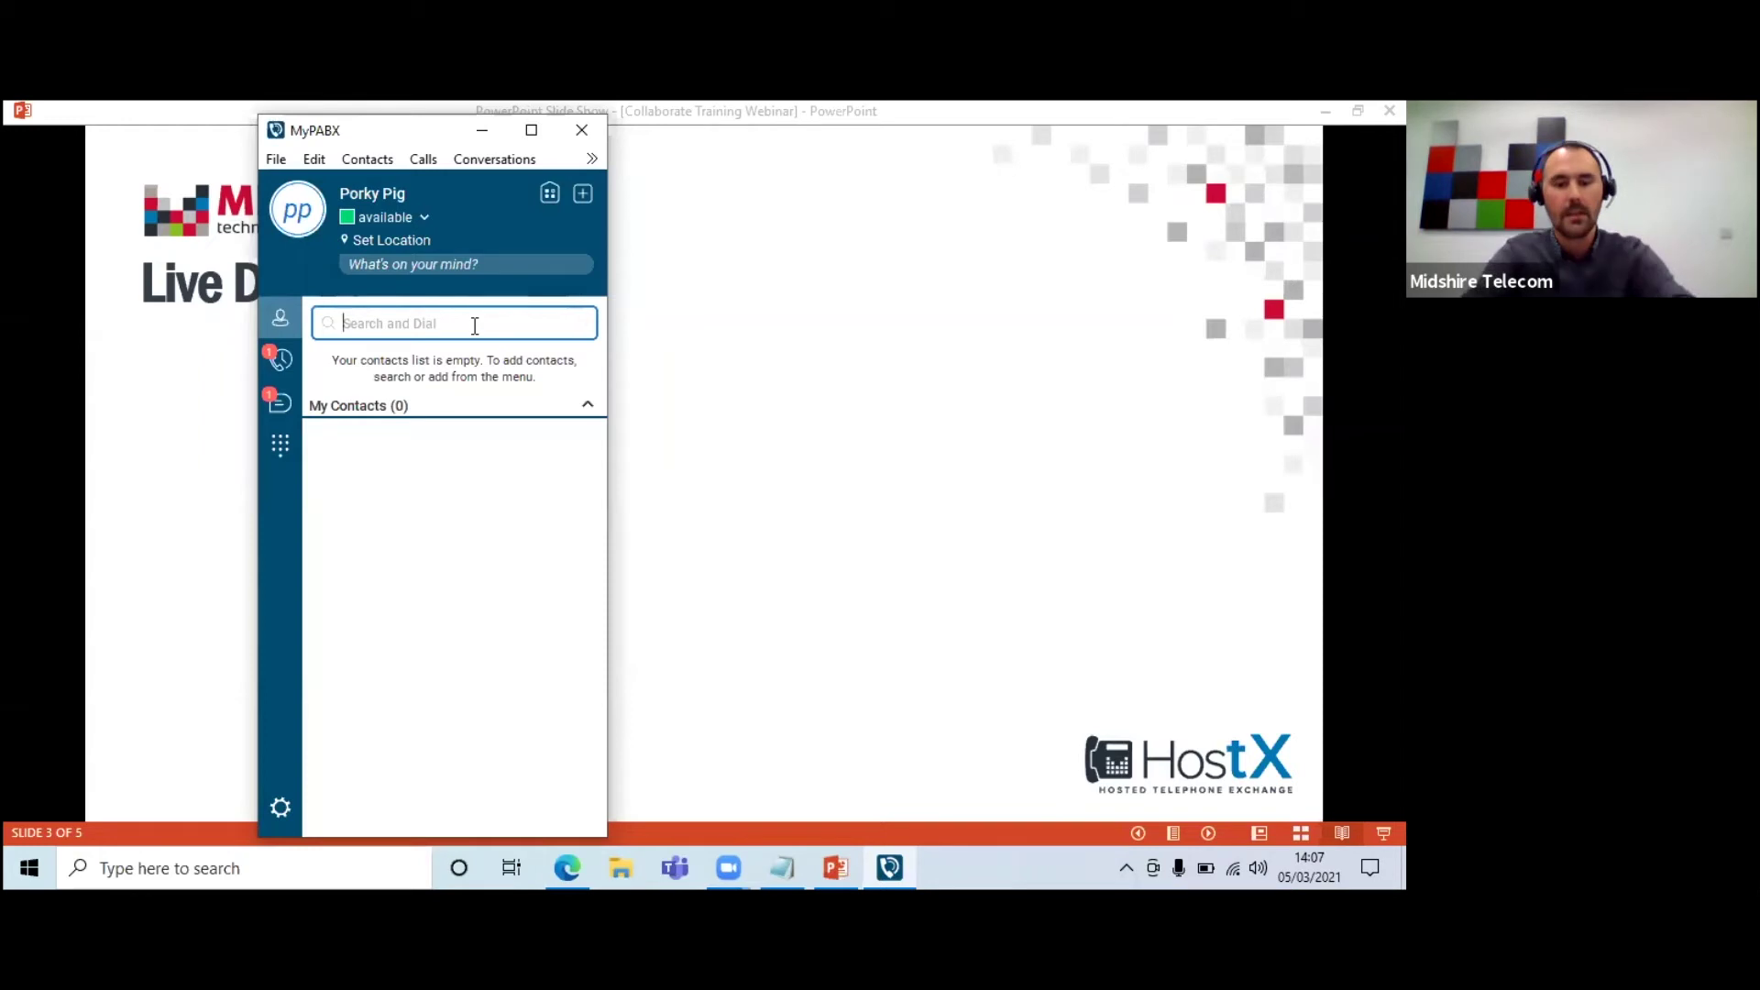
{"action": "type", "text": "bugs"}
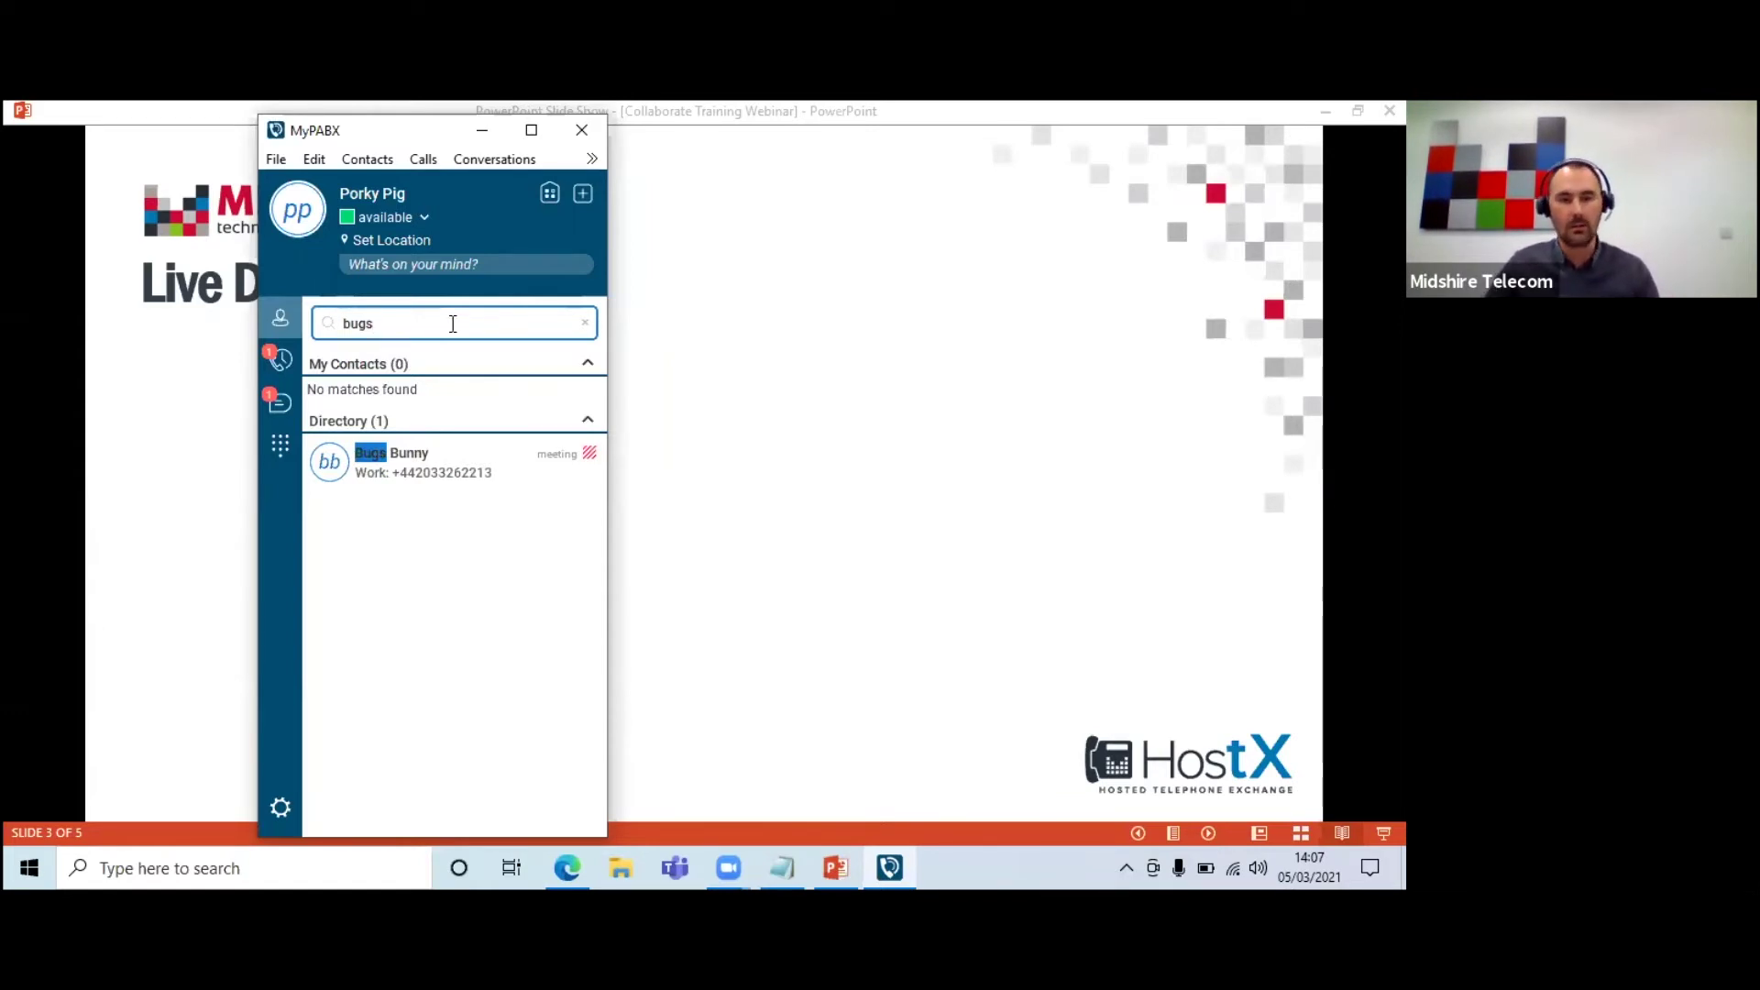
- Add the found Bugs directory entry to My Contacts and clear the search
{"action": "right_click", "coordinate": [381, 465]}
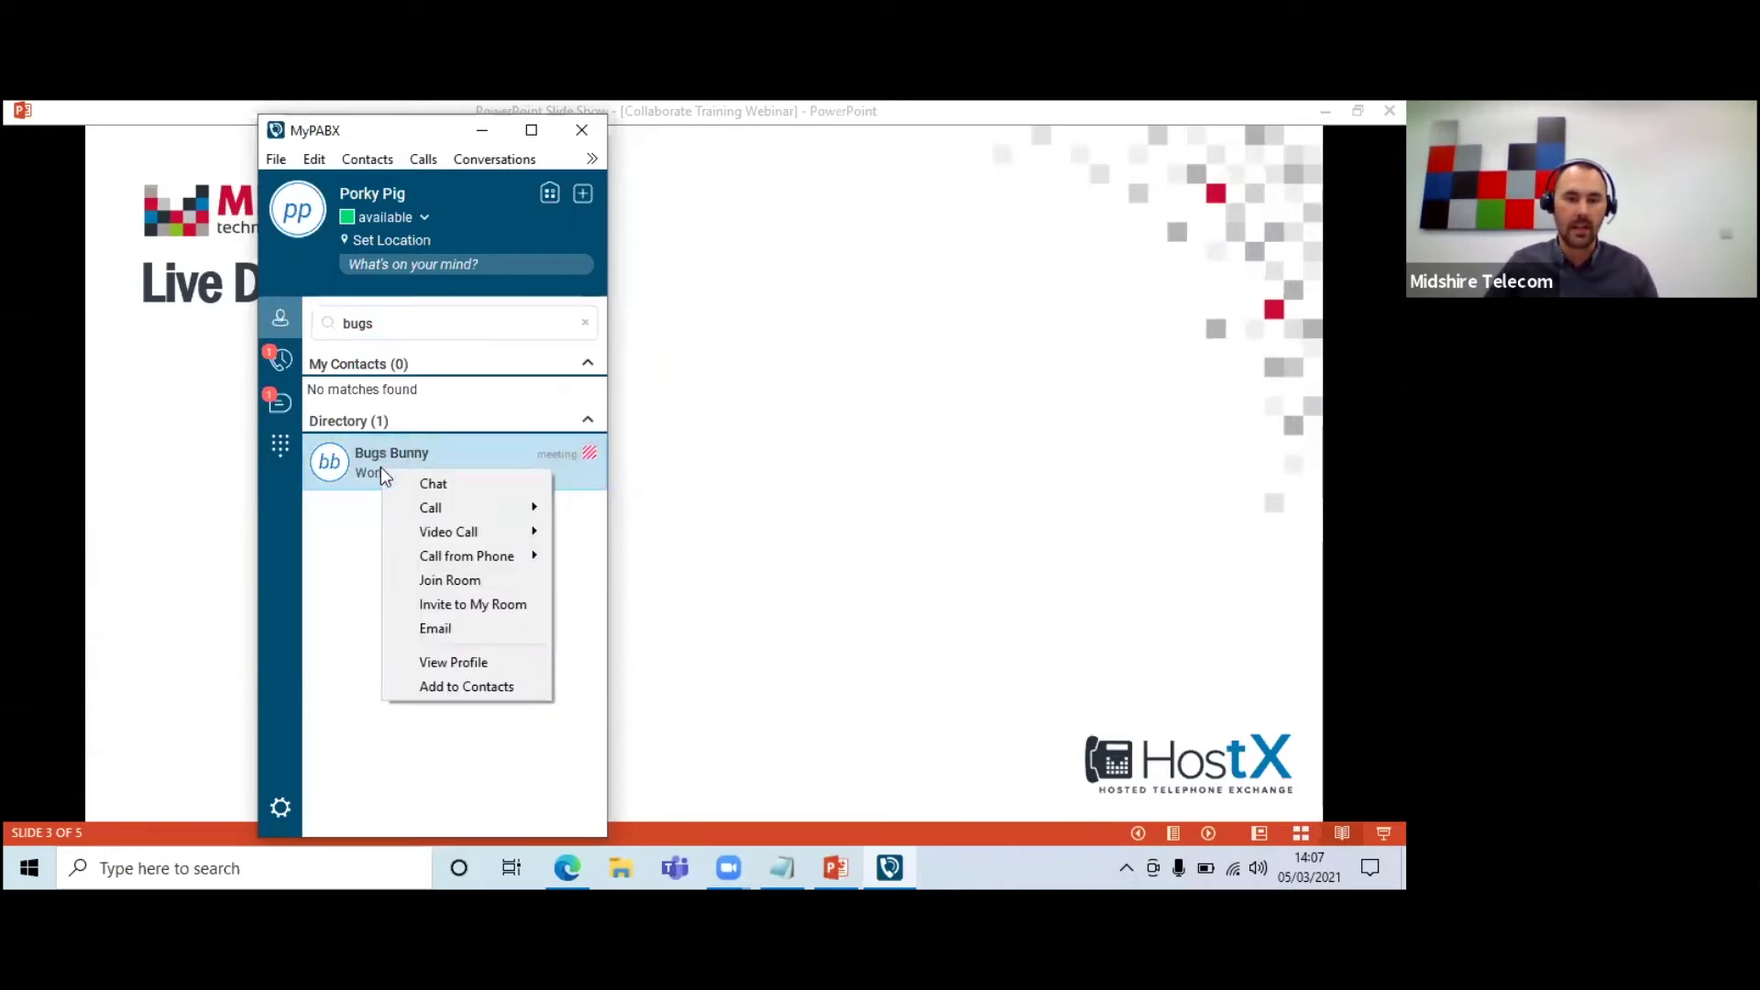
{"action": "left_click", "coordinate": [492, 686]}
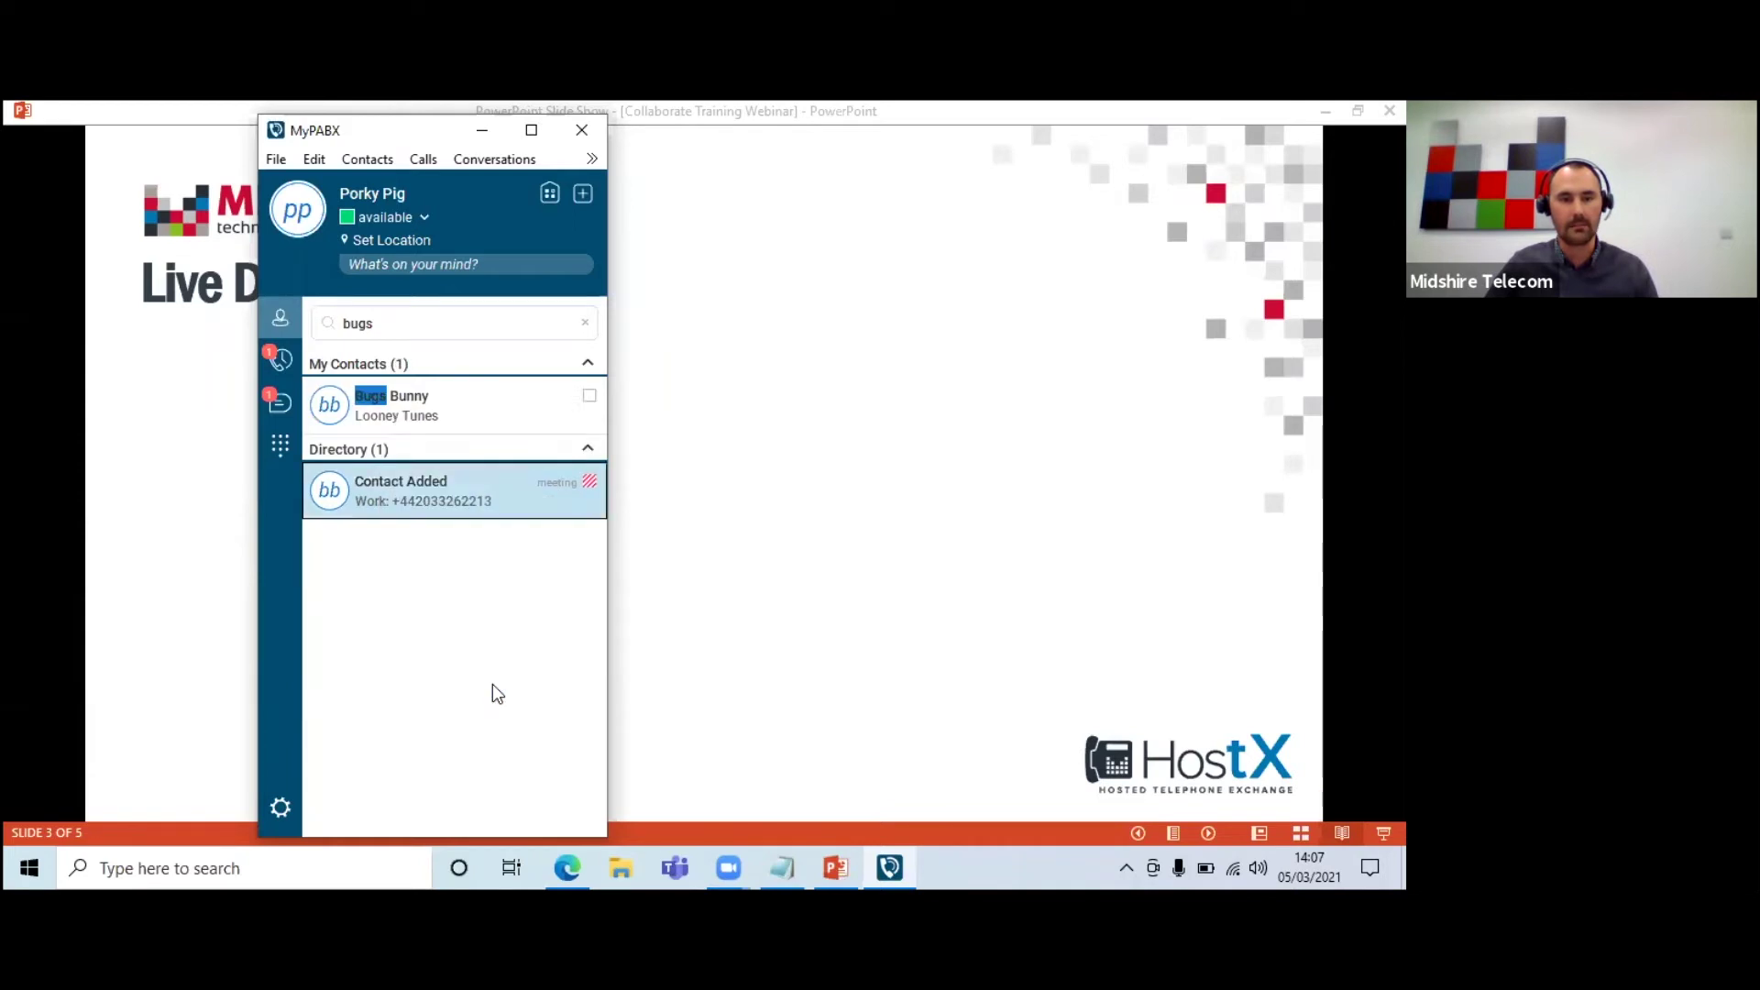
{"action": "left_click", "coordinate": [586, 324]}
- Search 'daffy', add that directory match to My Contacts, and clear the search
{"action": "left_click", "coordinate": [453, 325]}
{"action": "type", "text": "daffy"}
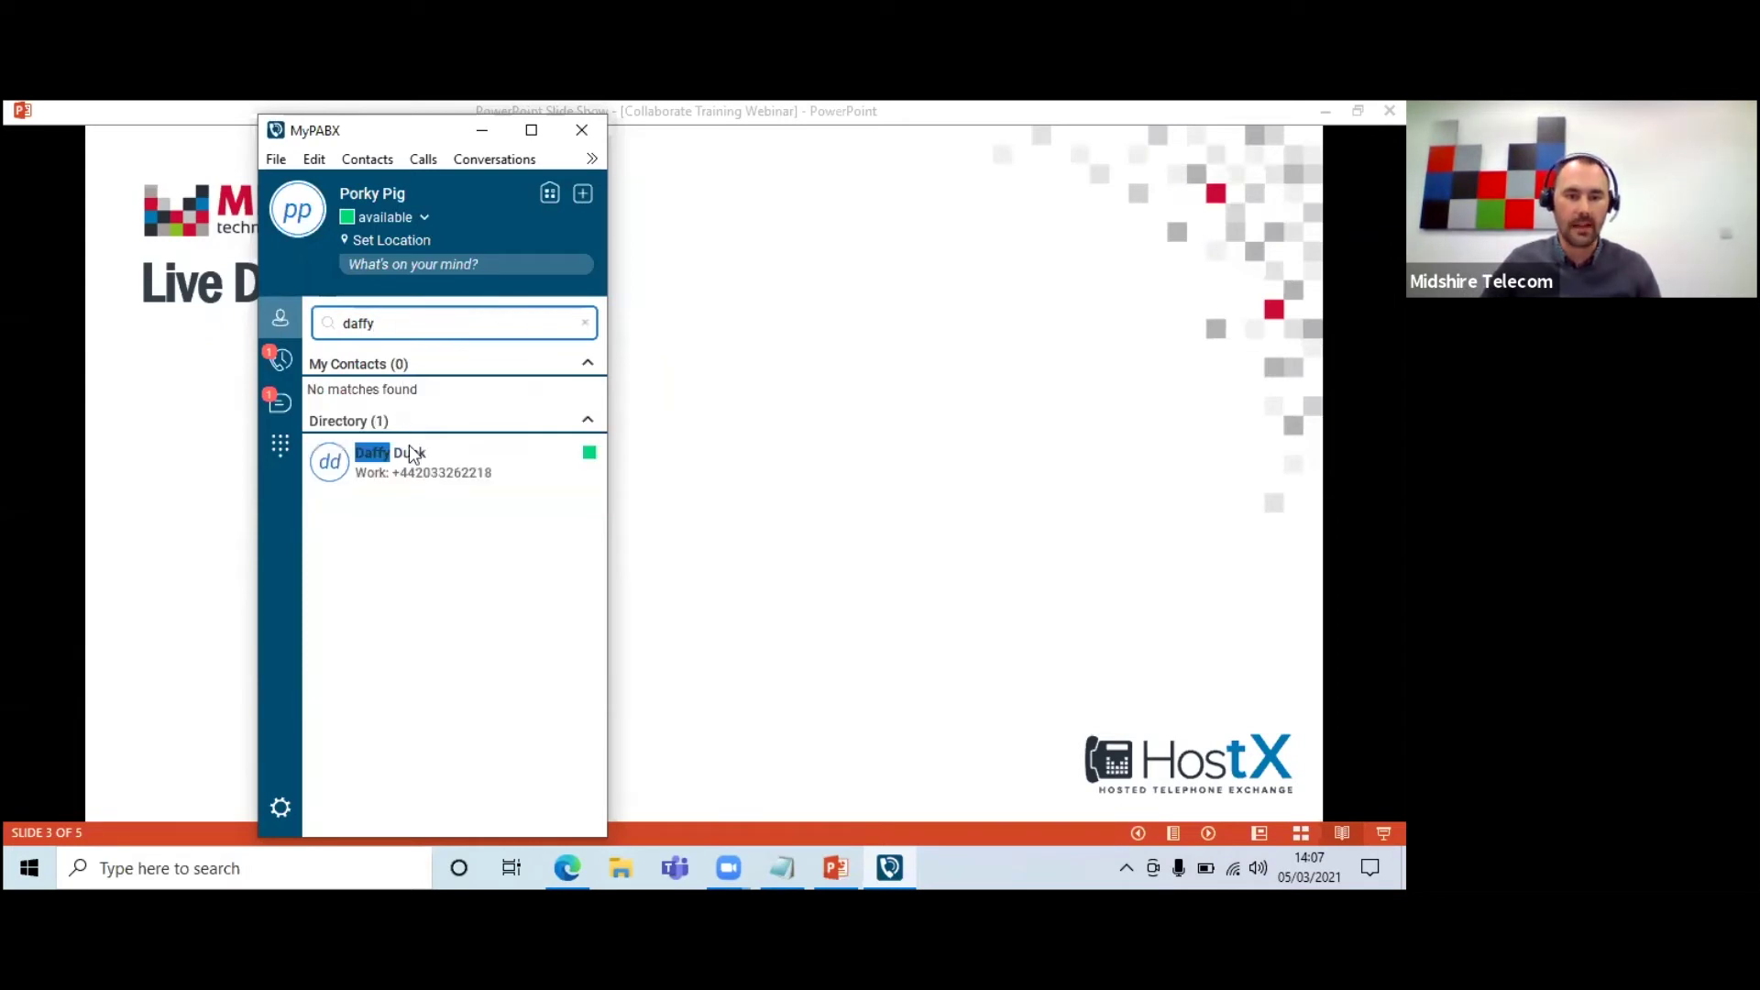
{"action": "right_click", "coordinate": [387, 464]}
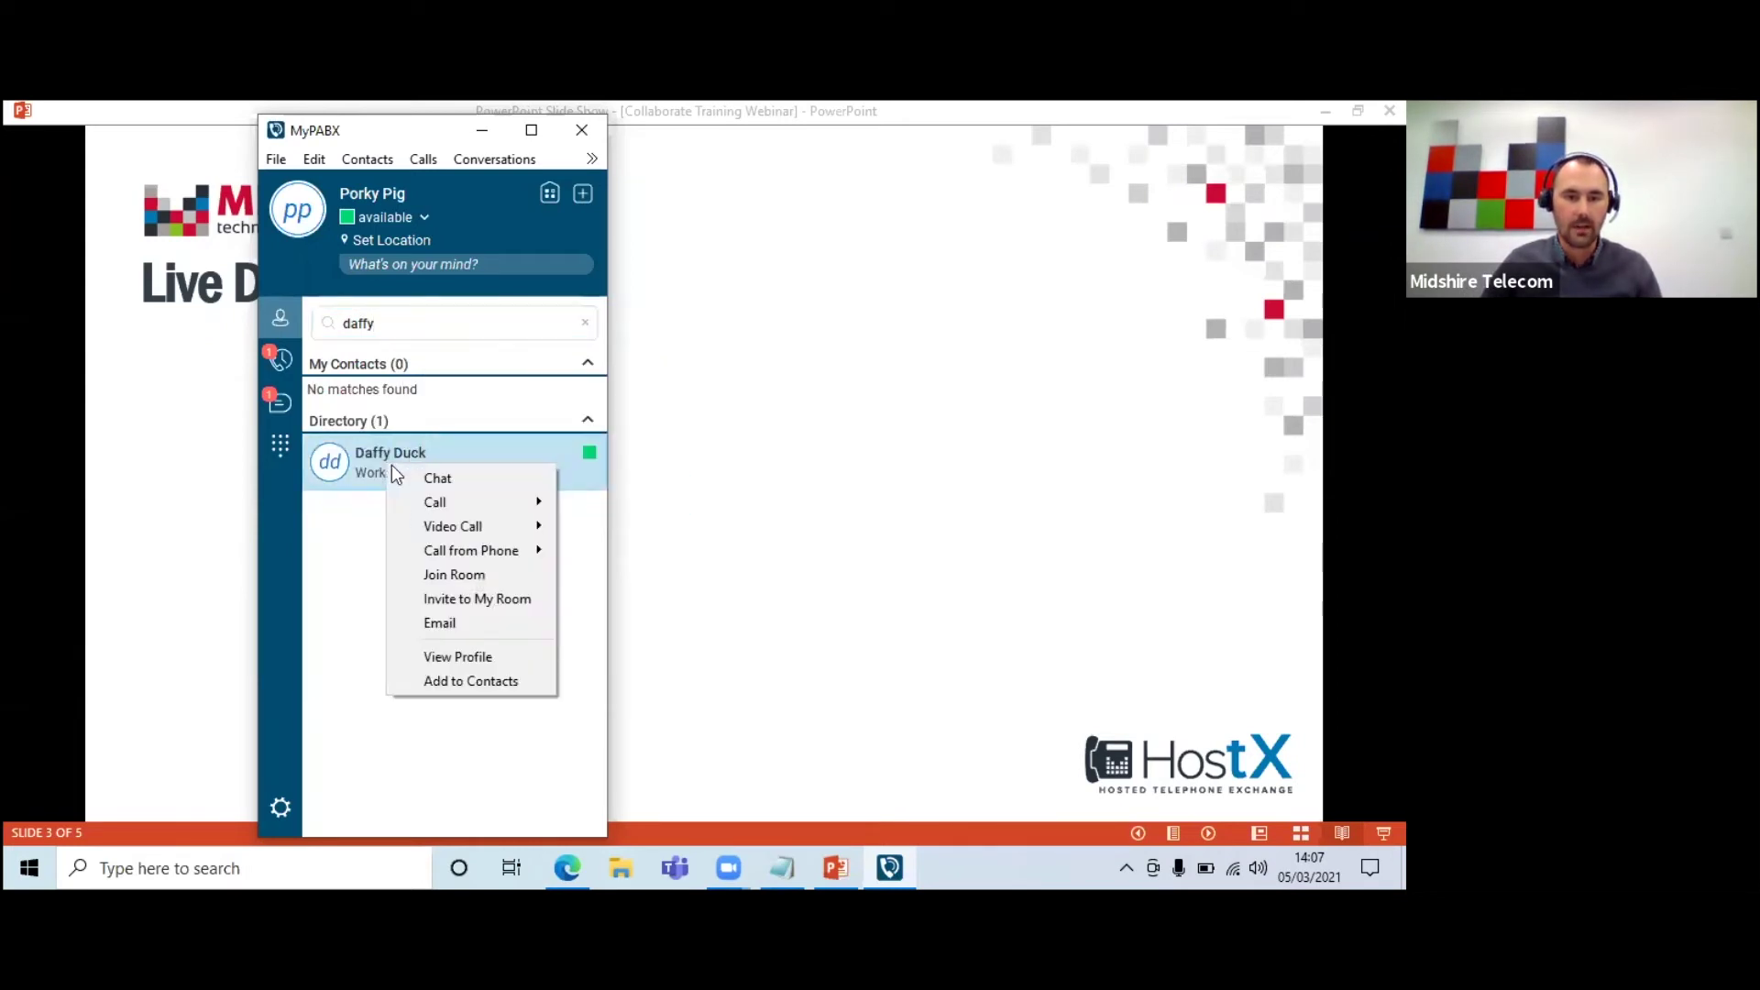
{"action": "left_click", "coordinate": [463, 680]}
{"action": "left_click", "coordinate": [585, 324]}
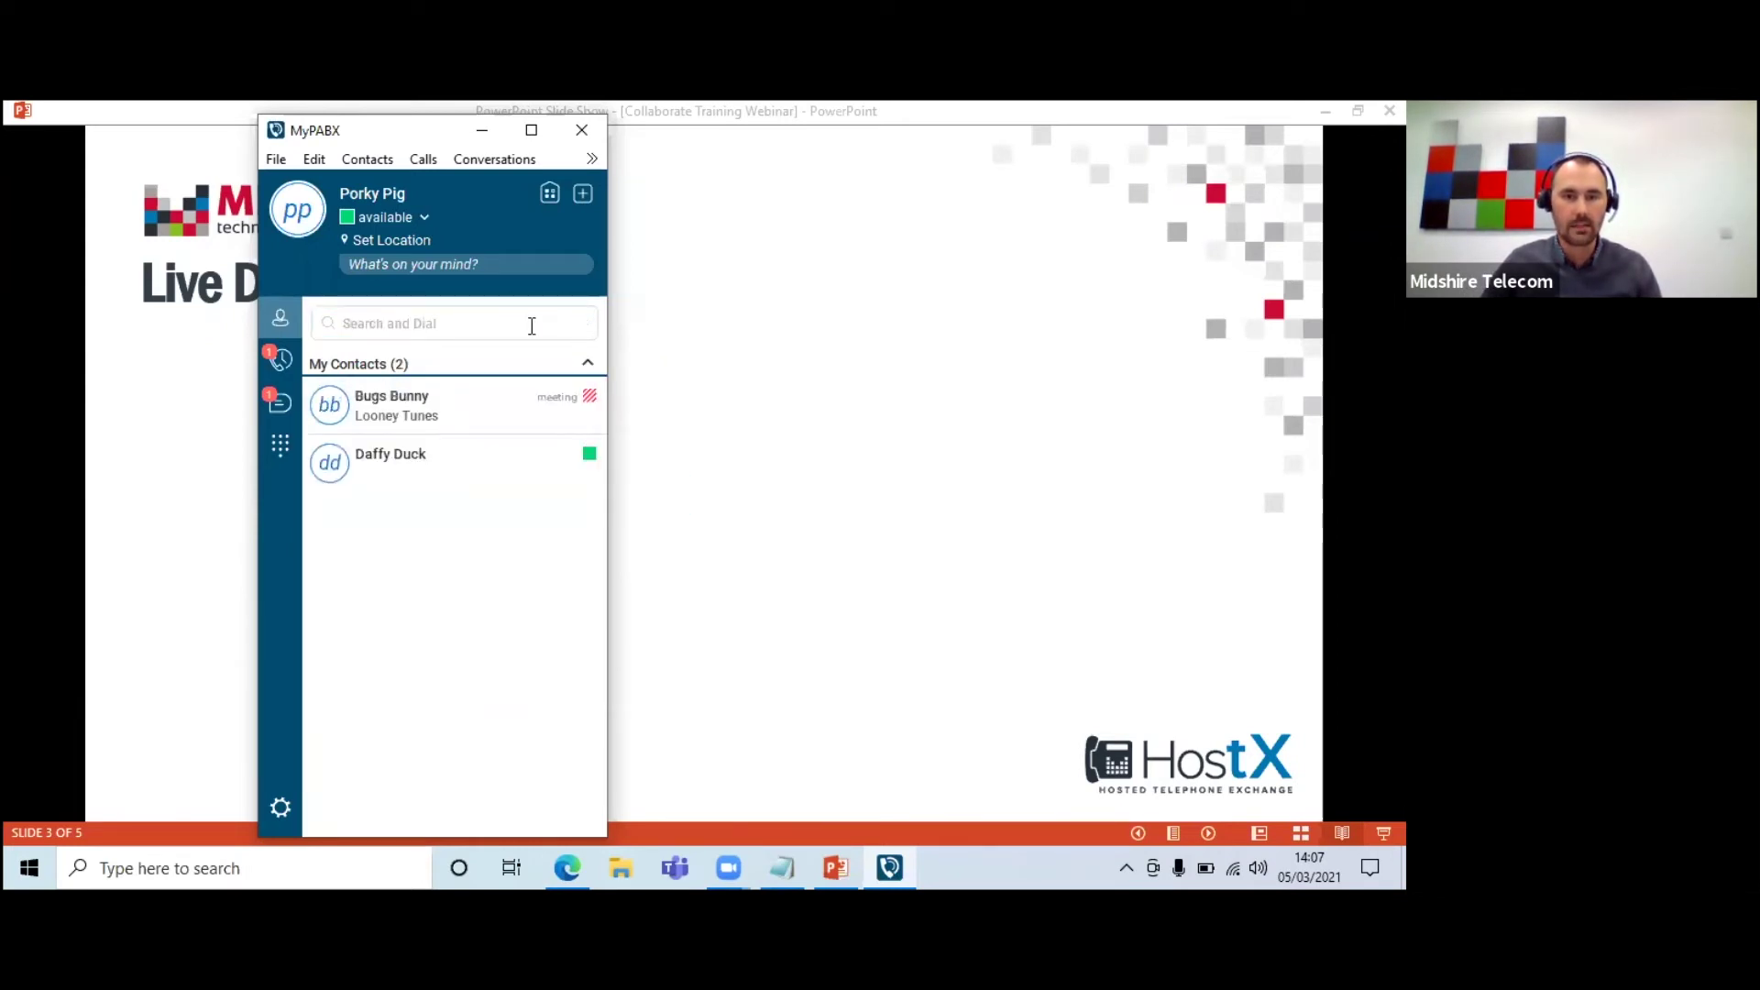
- Search 'wile', add that directory match to My Contacts, and clear the search
{"action": "left_click", "coordinate": [530, 323]}
{"action": "type", "text": "wile"}
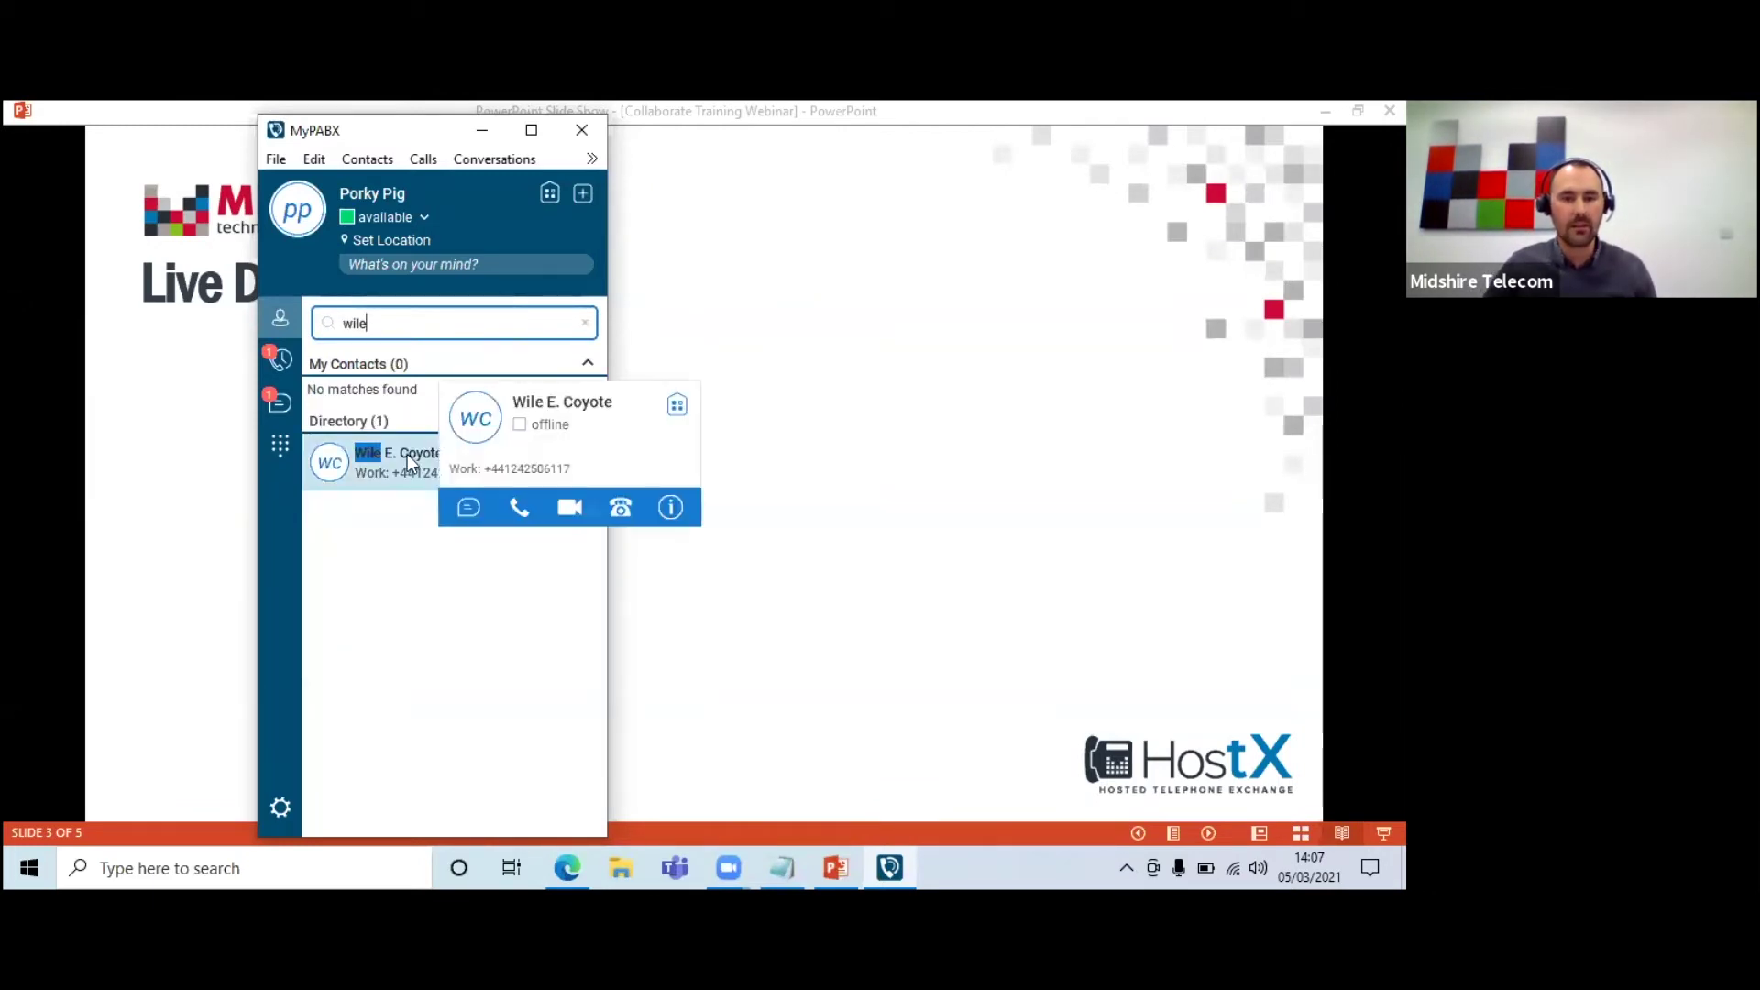
{"action": "right_click", "coordinate": [403, 461]}
{"action": "left_click", "coordinate": [482, 679]}
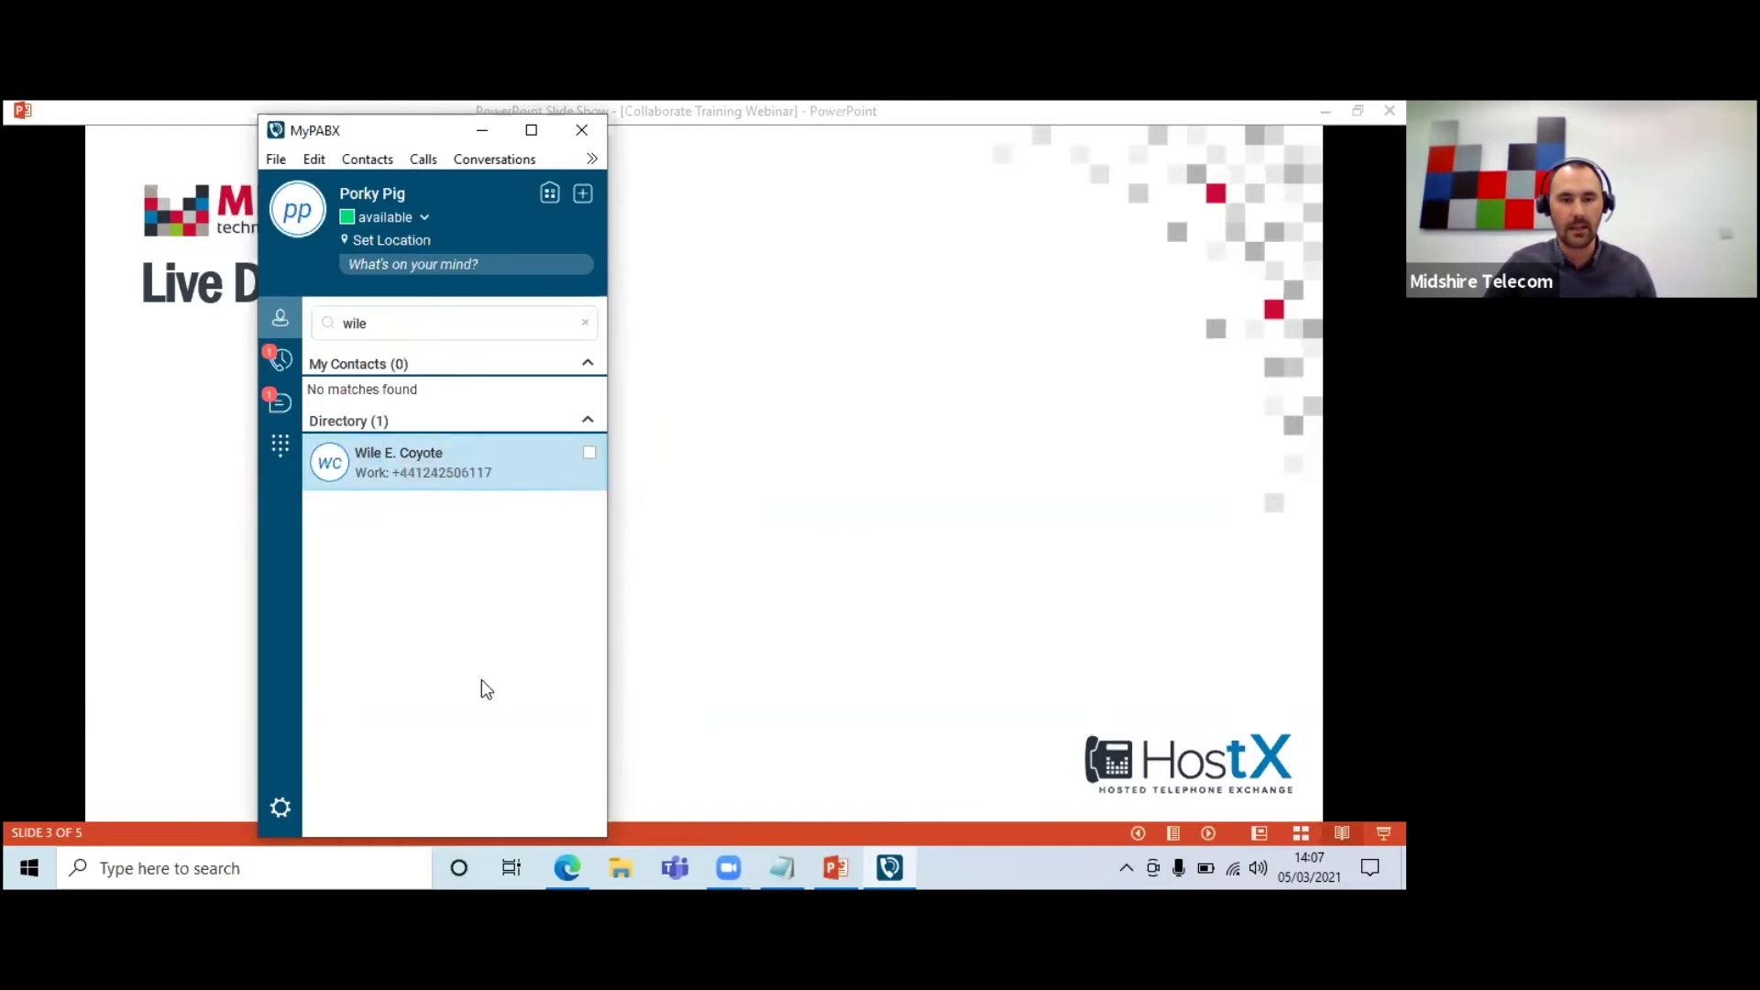
{"action": "left_click", "coordinate": [585, 323]}
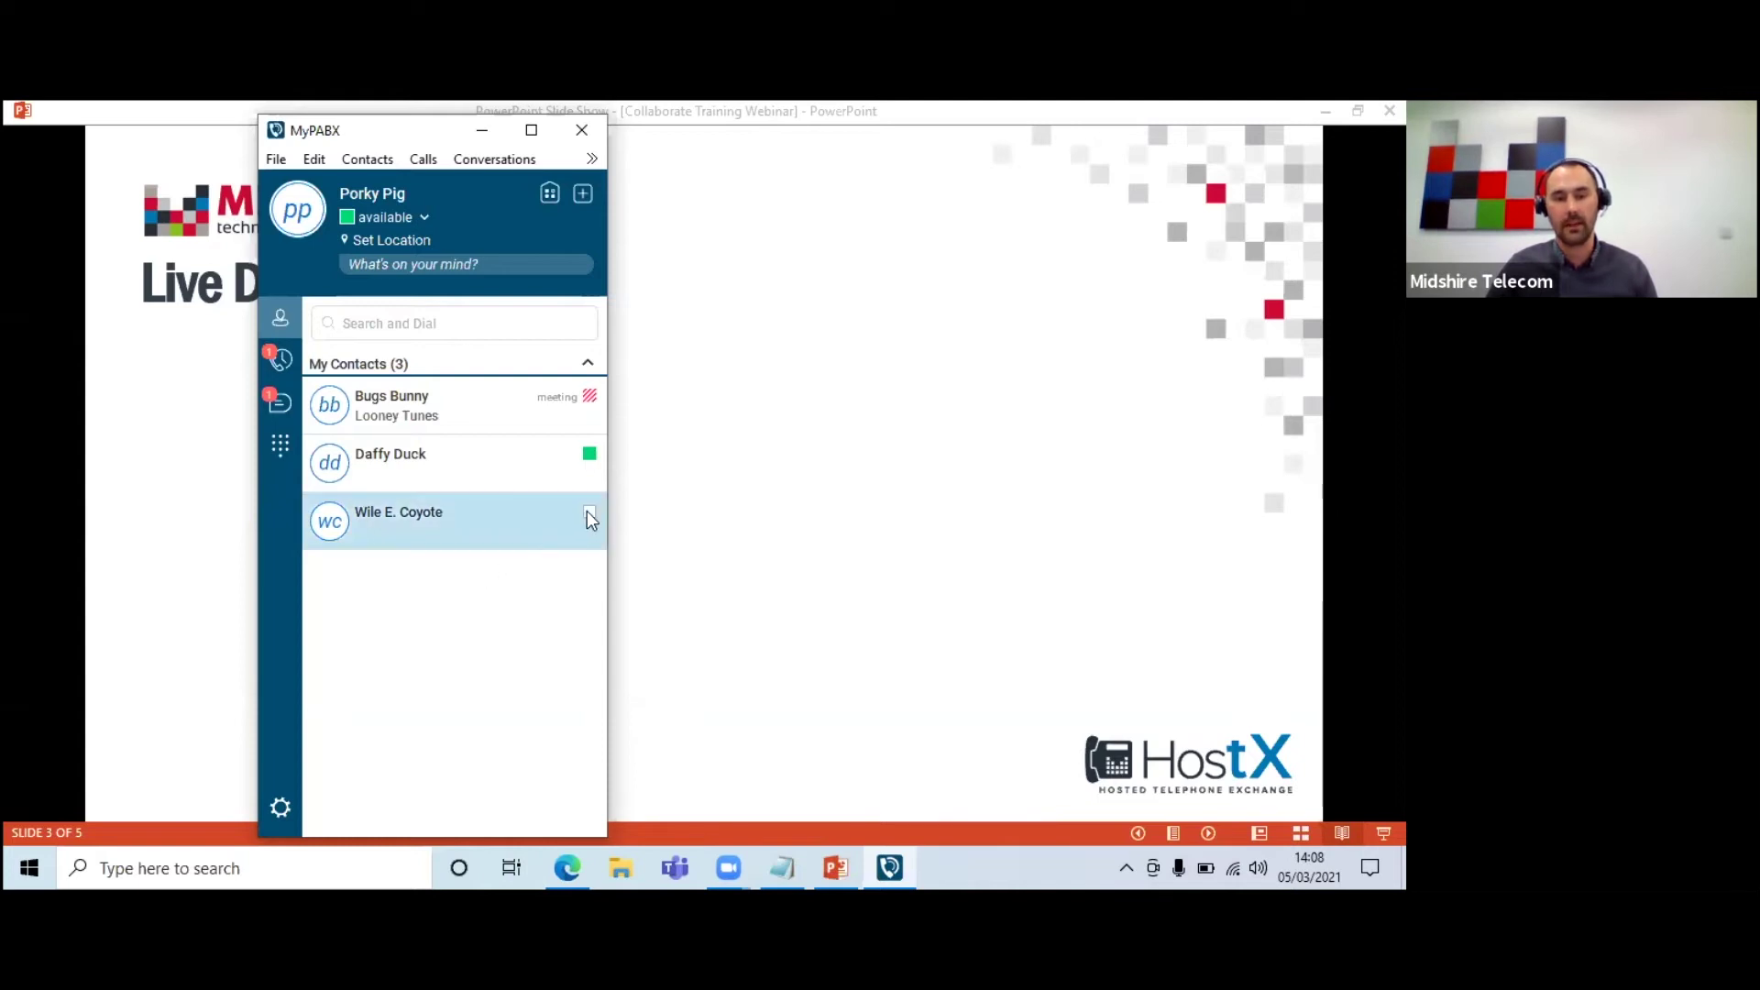
{"action": "mouse_move", "coordinate": [587, 510]}
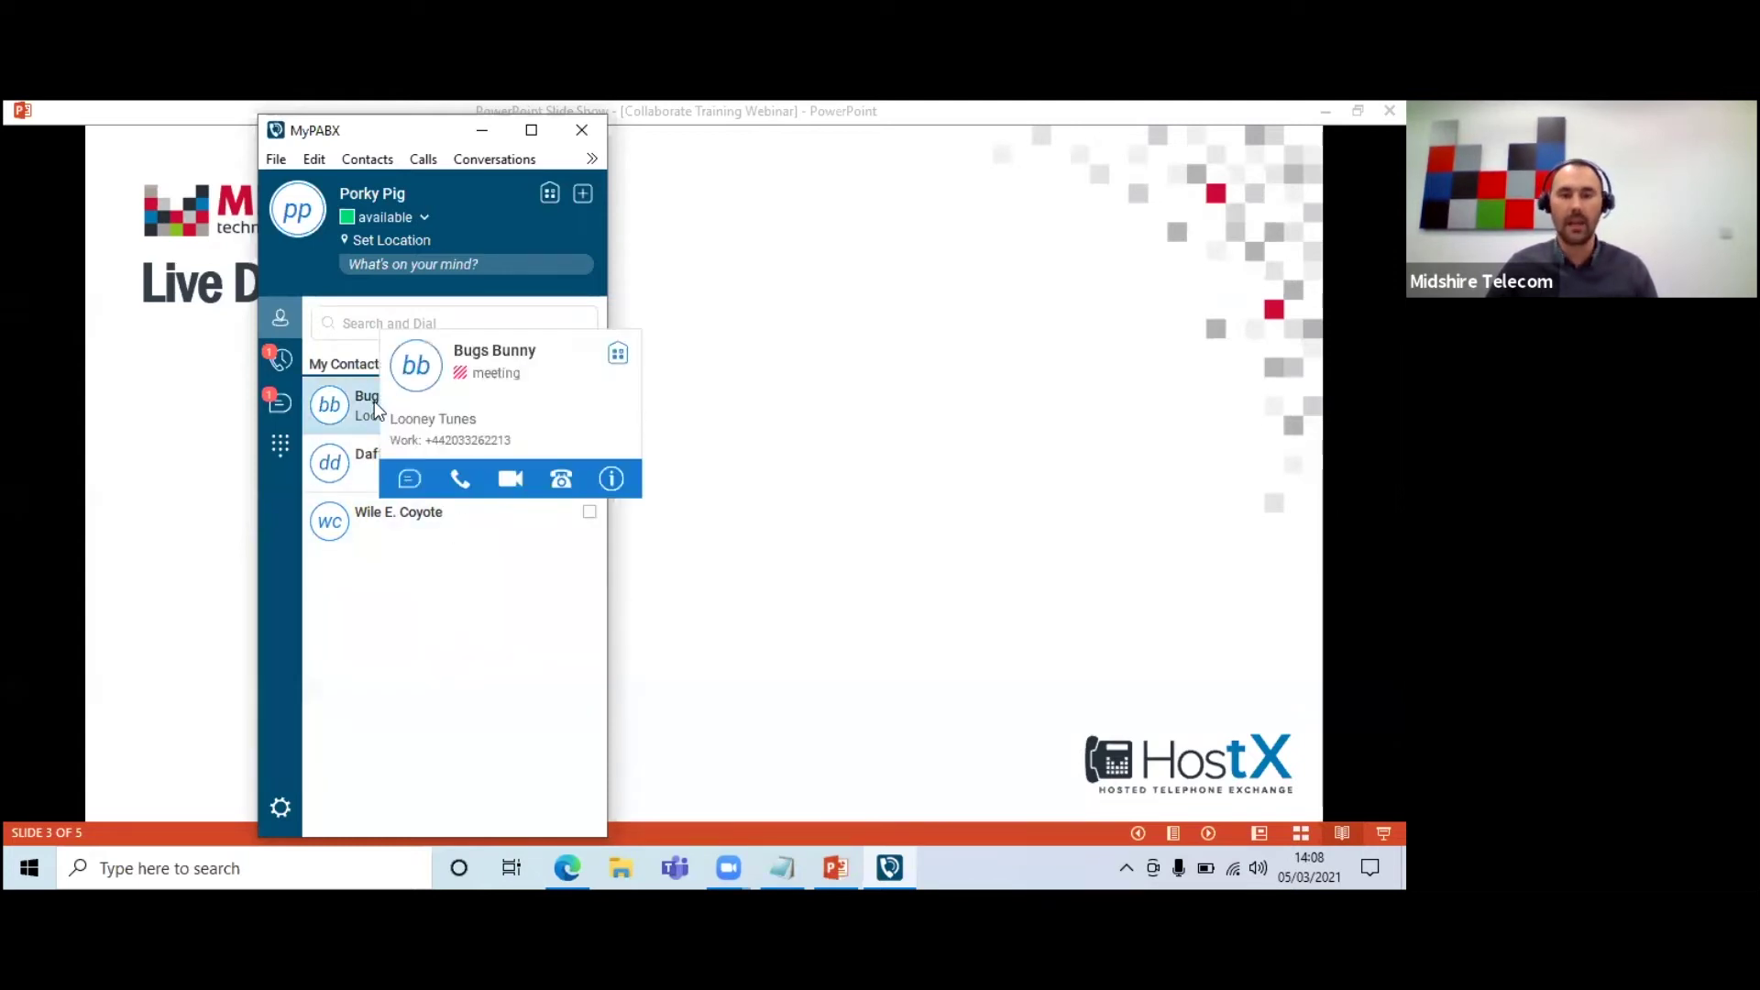
{"action": "mouse_move", "coordinate": [374, 403]}
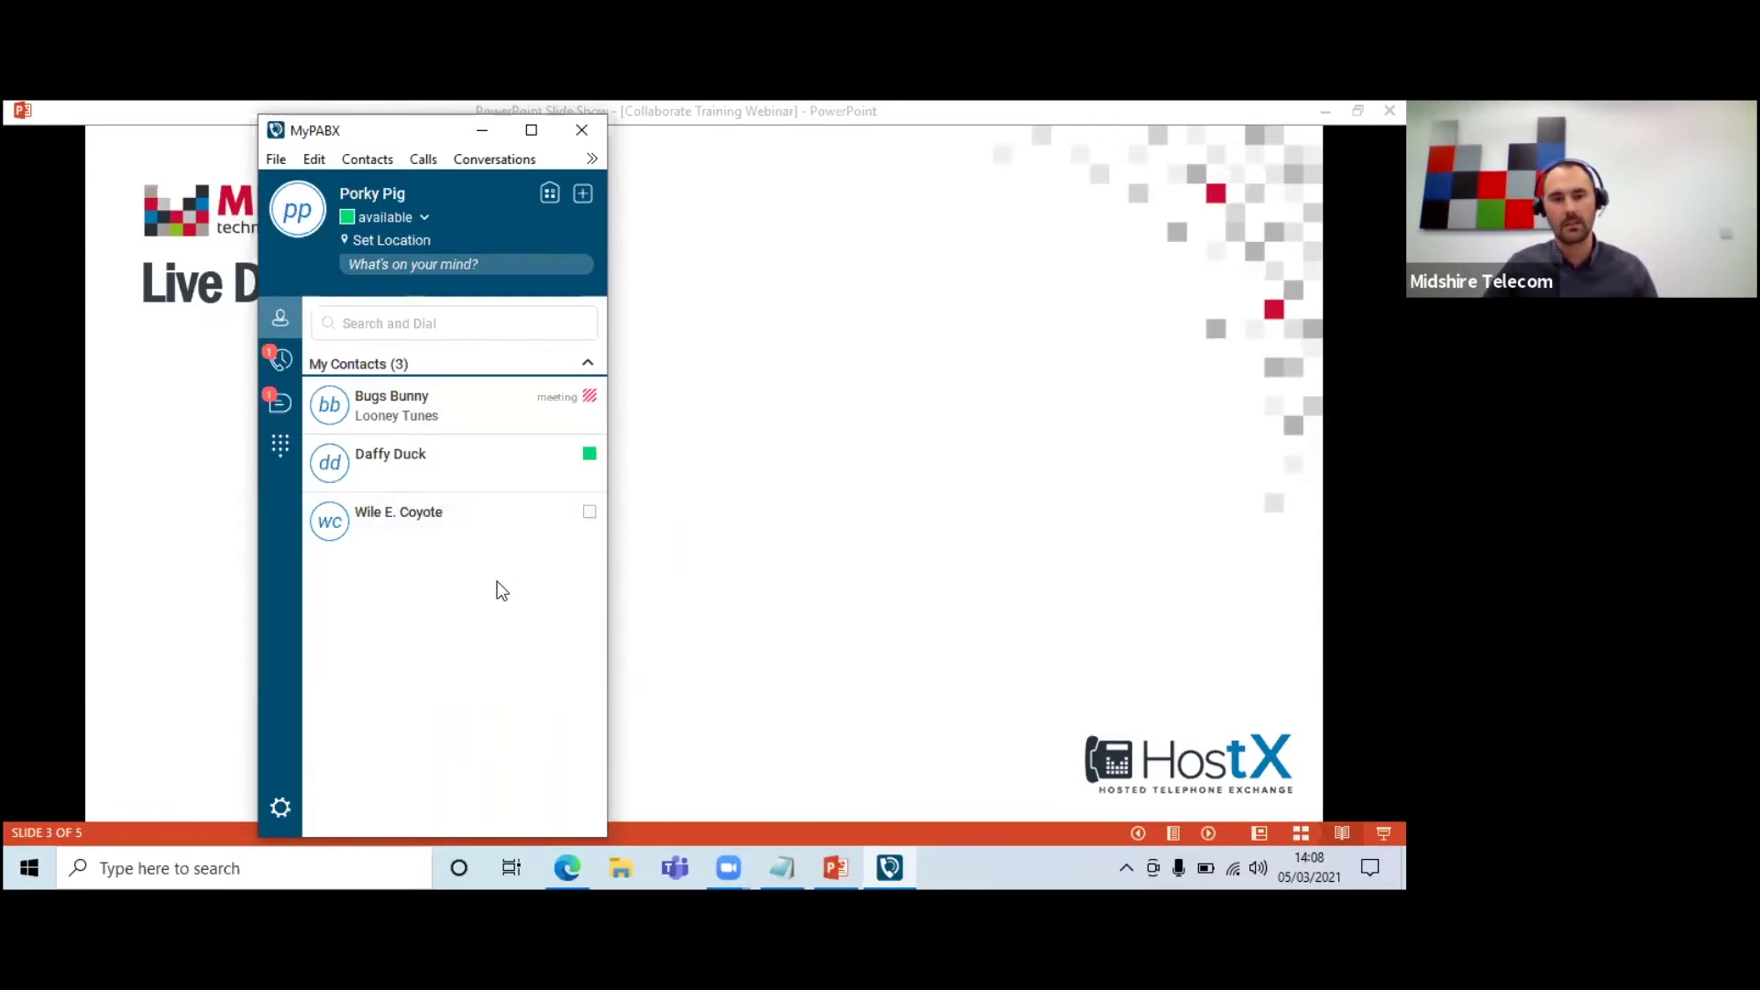
{"action": "left_click", "coordinate": [381, 160]}
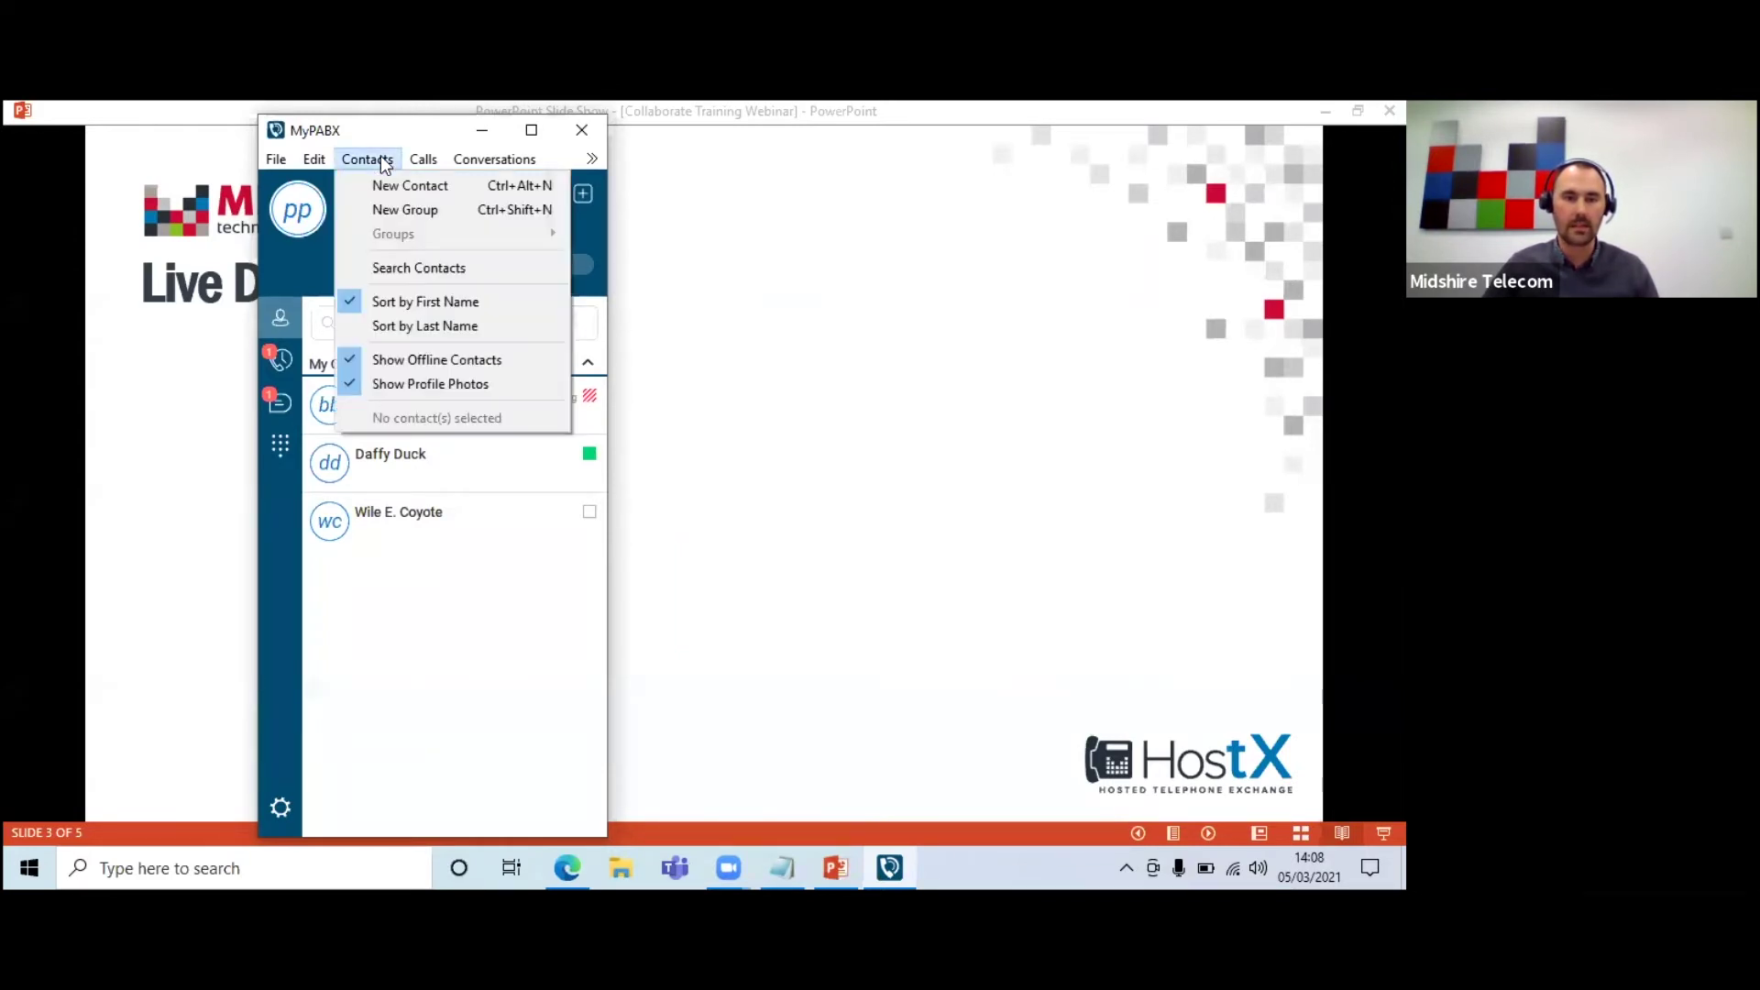
- Add a new contact group named 'My Team' via New Group
{"action": "left_click", "coordinate": [387, 210]}
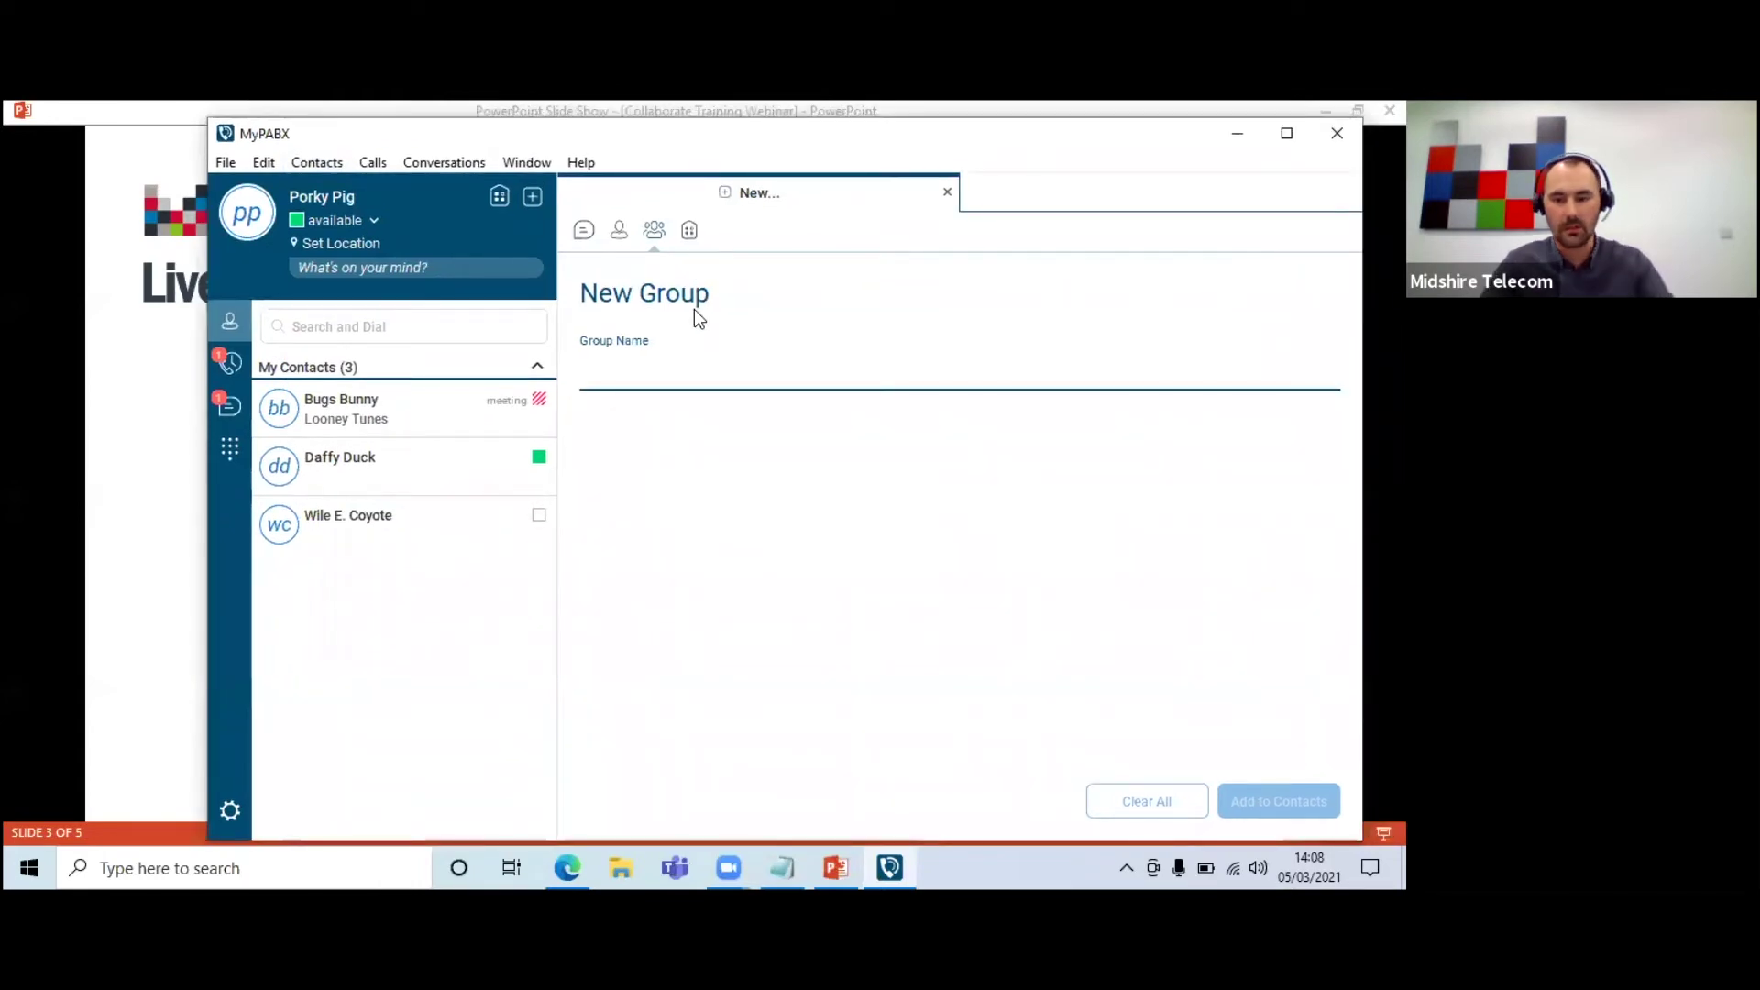
{"action": "type", "text": "My Team"}
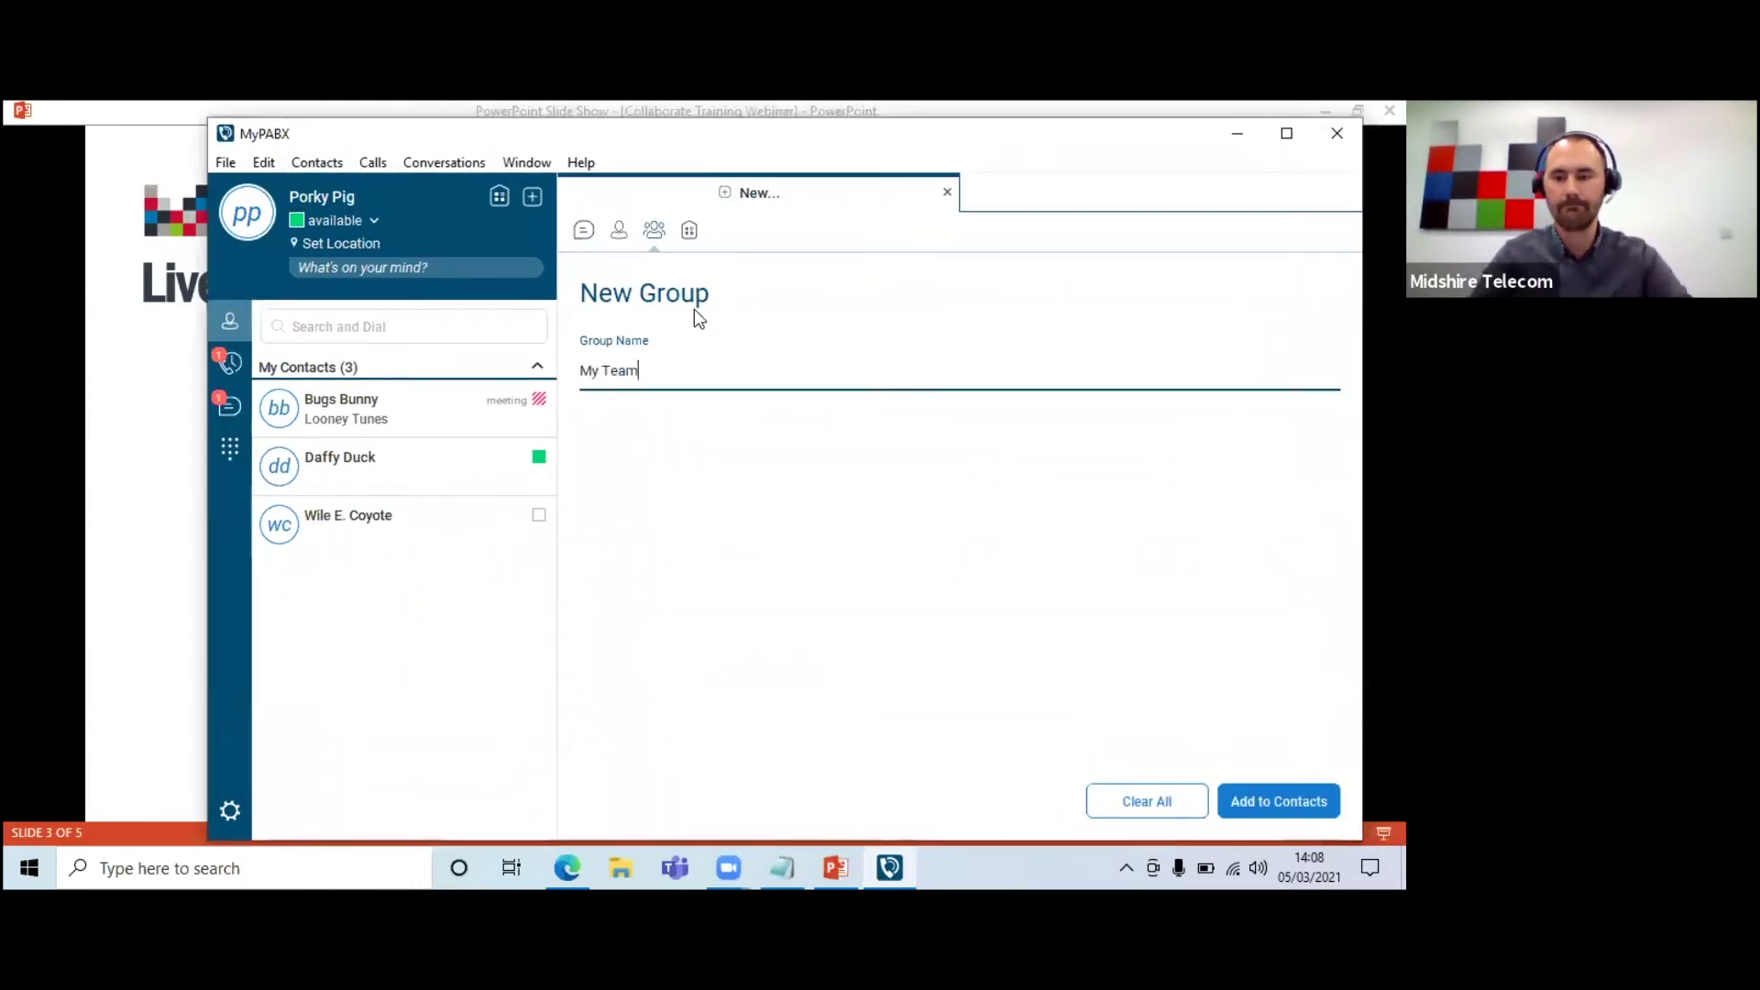
{"action": "left_click", "coordinate": [1281, 806]}
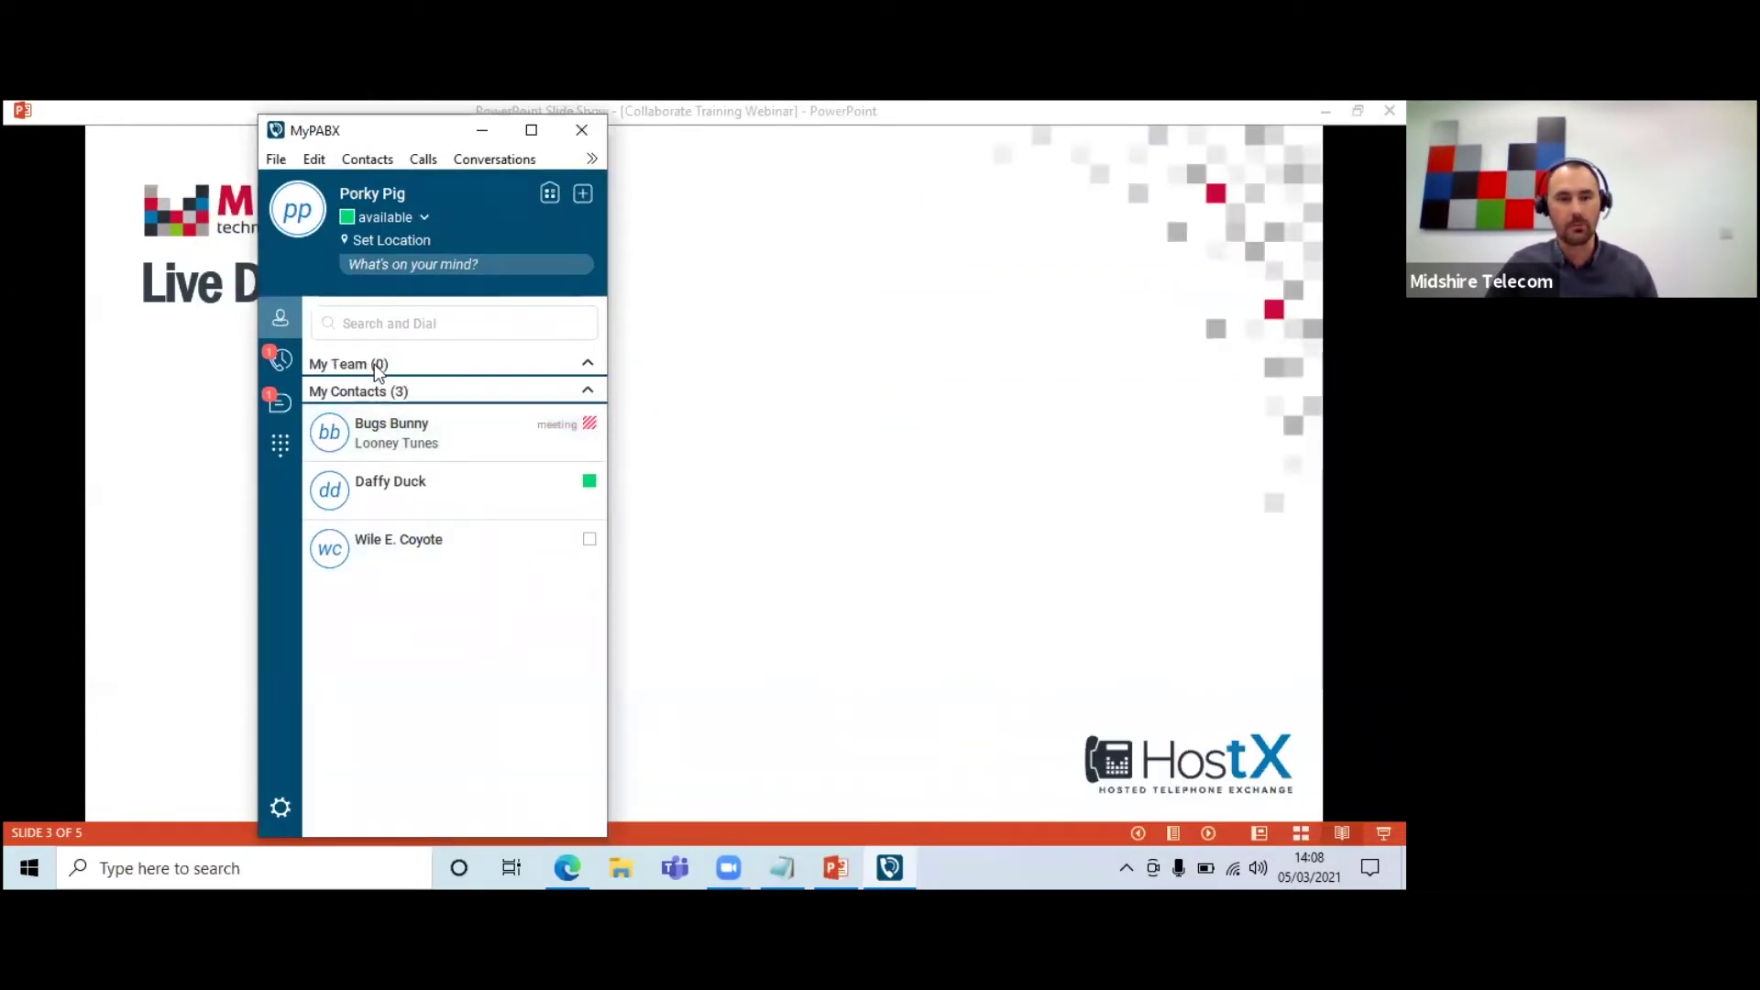
- Add Bugs Bunny and Daffy Duck to the My Team group
{"action": "right_click", "coordinate": [361, 447]}
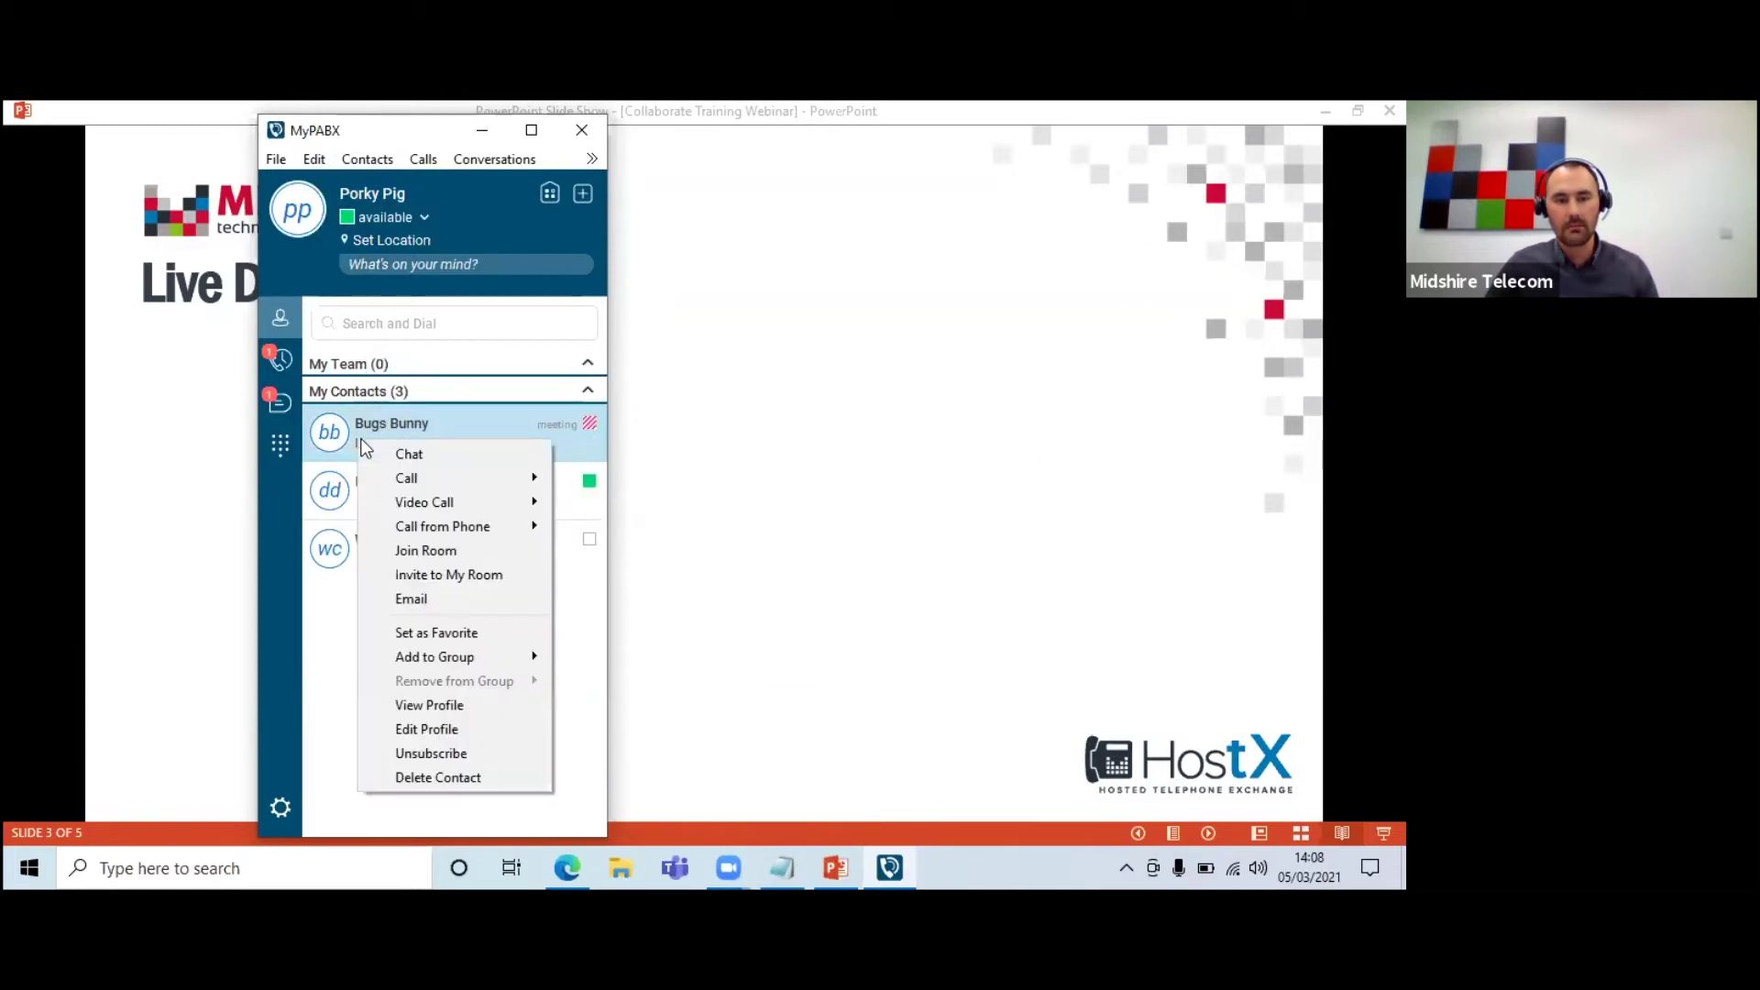
{"action": "mouse_move", "coordinate": [553, 656]}
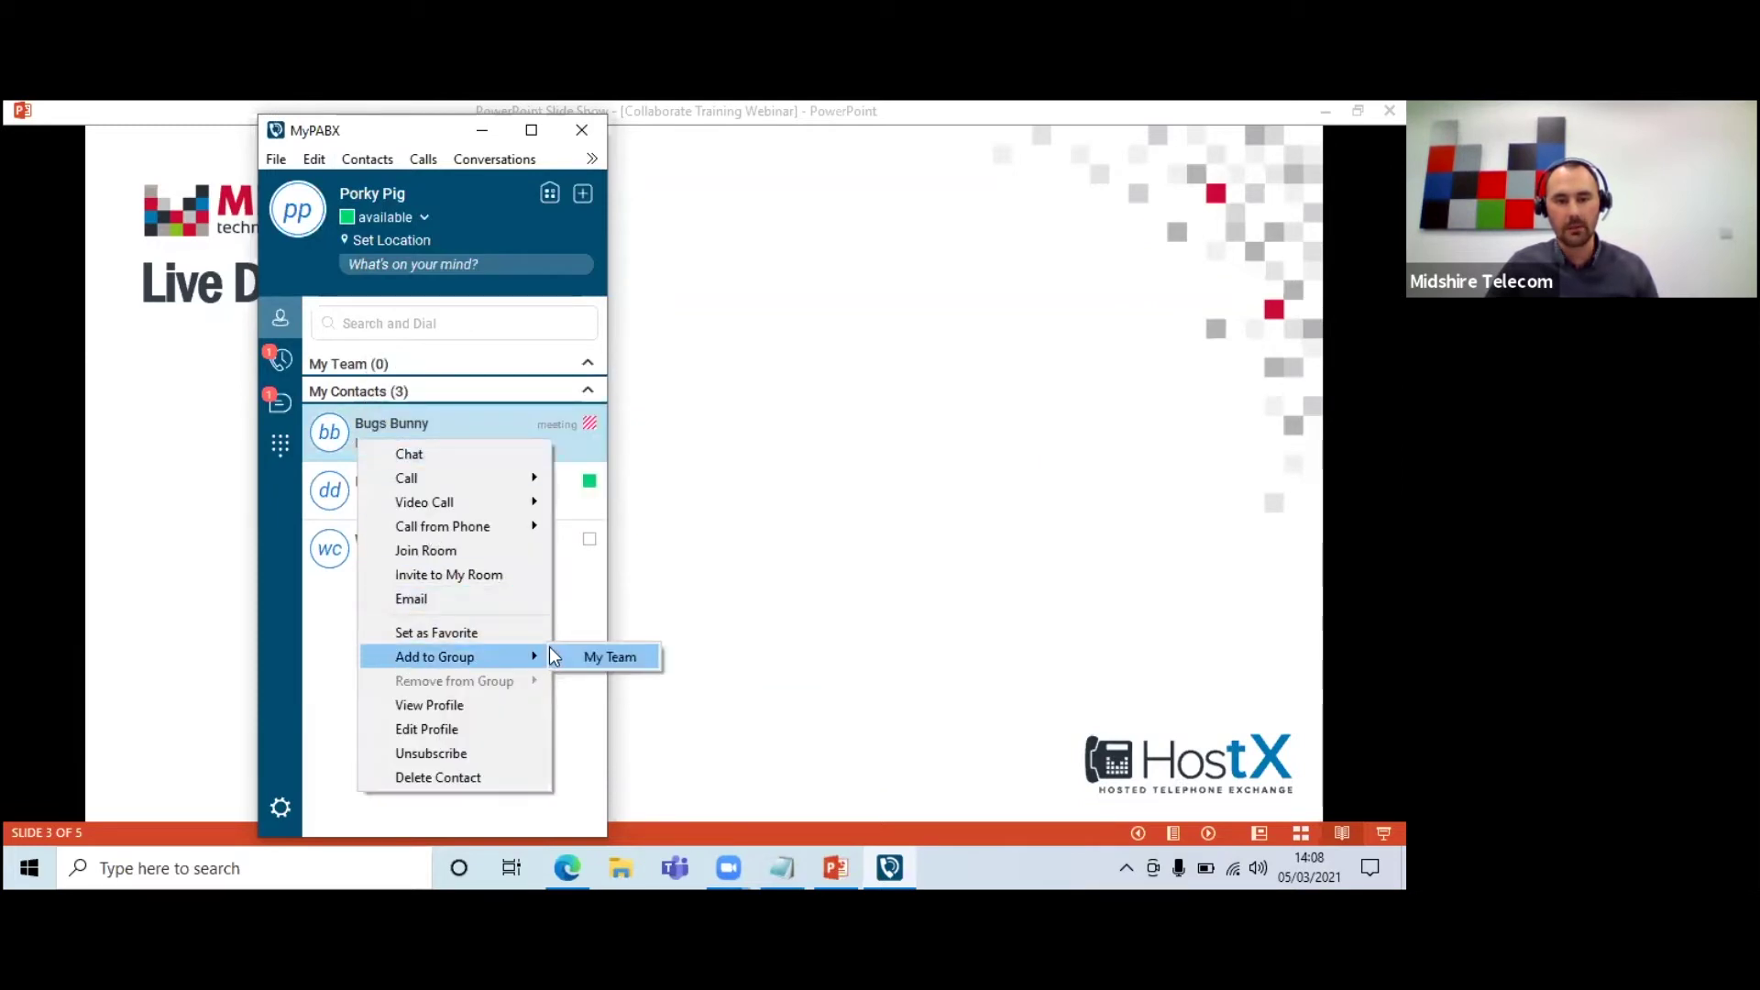
{"action": "left_click", "coordinate": [596, 656]}
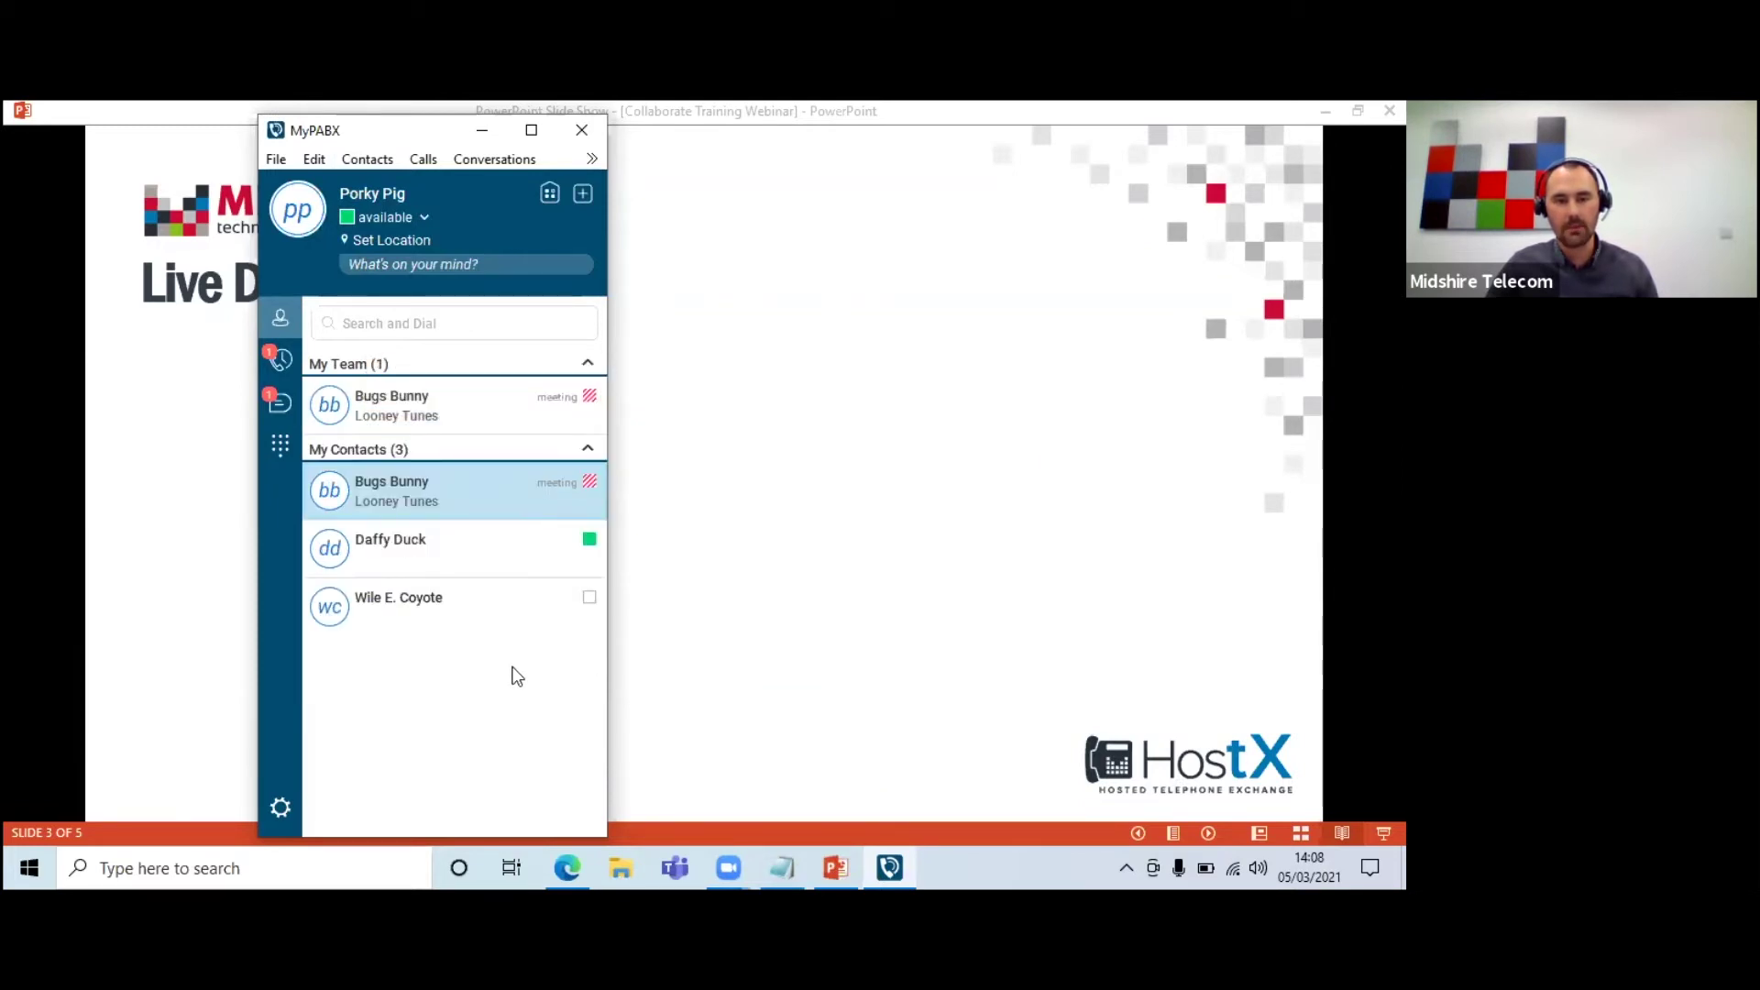
{"action": "right_click", "coordinate": [359, 548]}
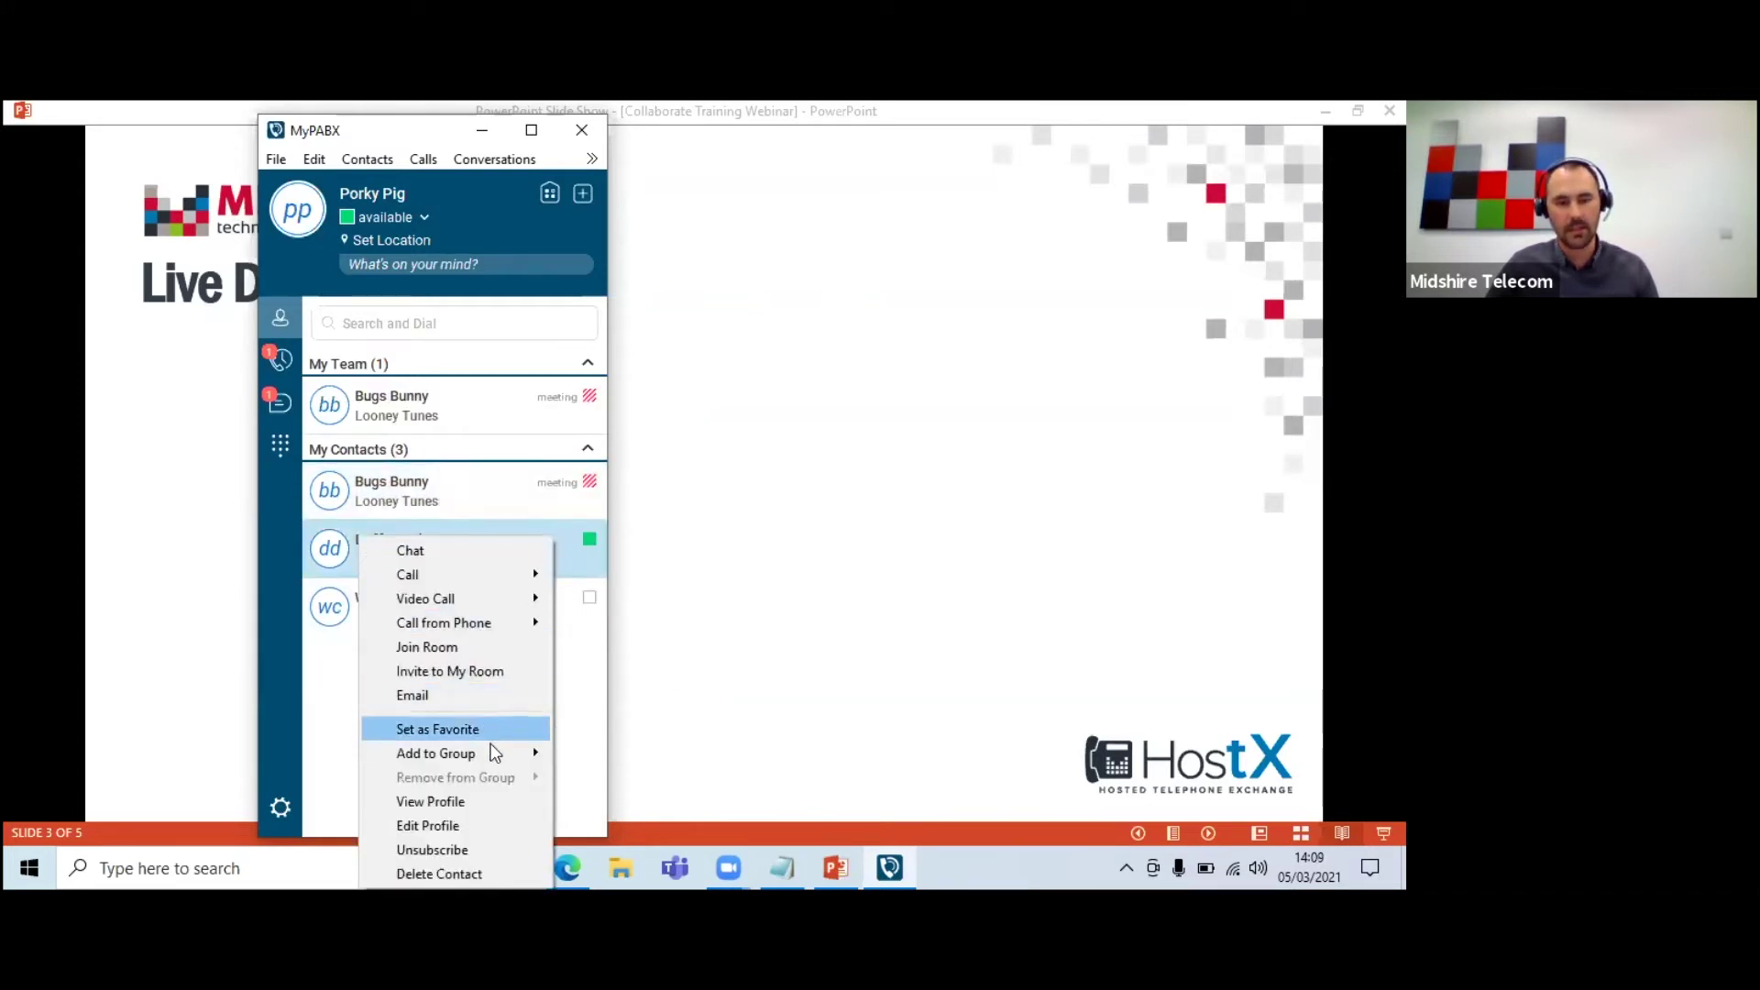
{"action": "mouse_move", "coordinate": [487, 752]}
{"action": "left_click", "coordinate": [589, 754]}
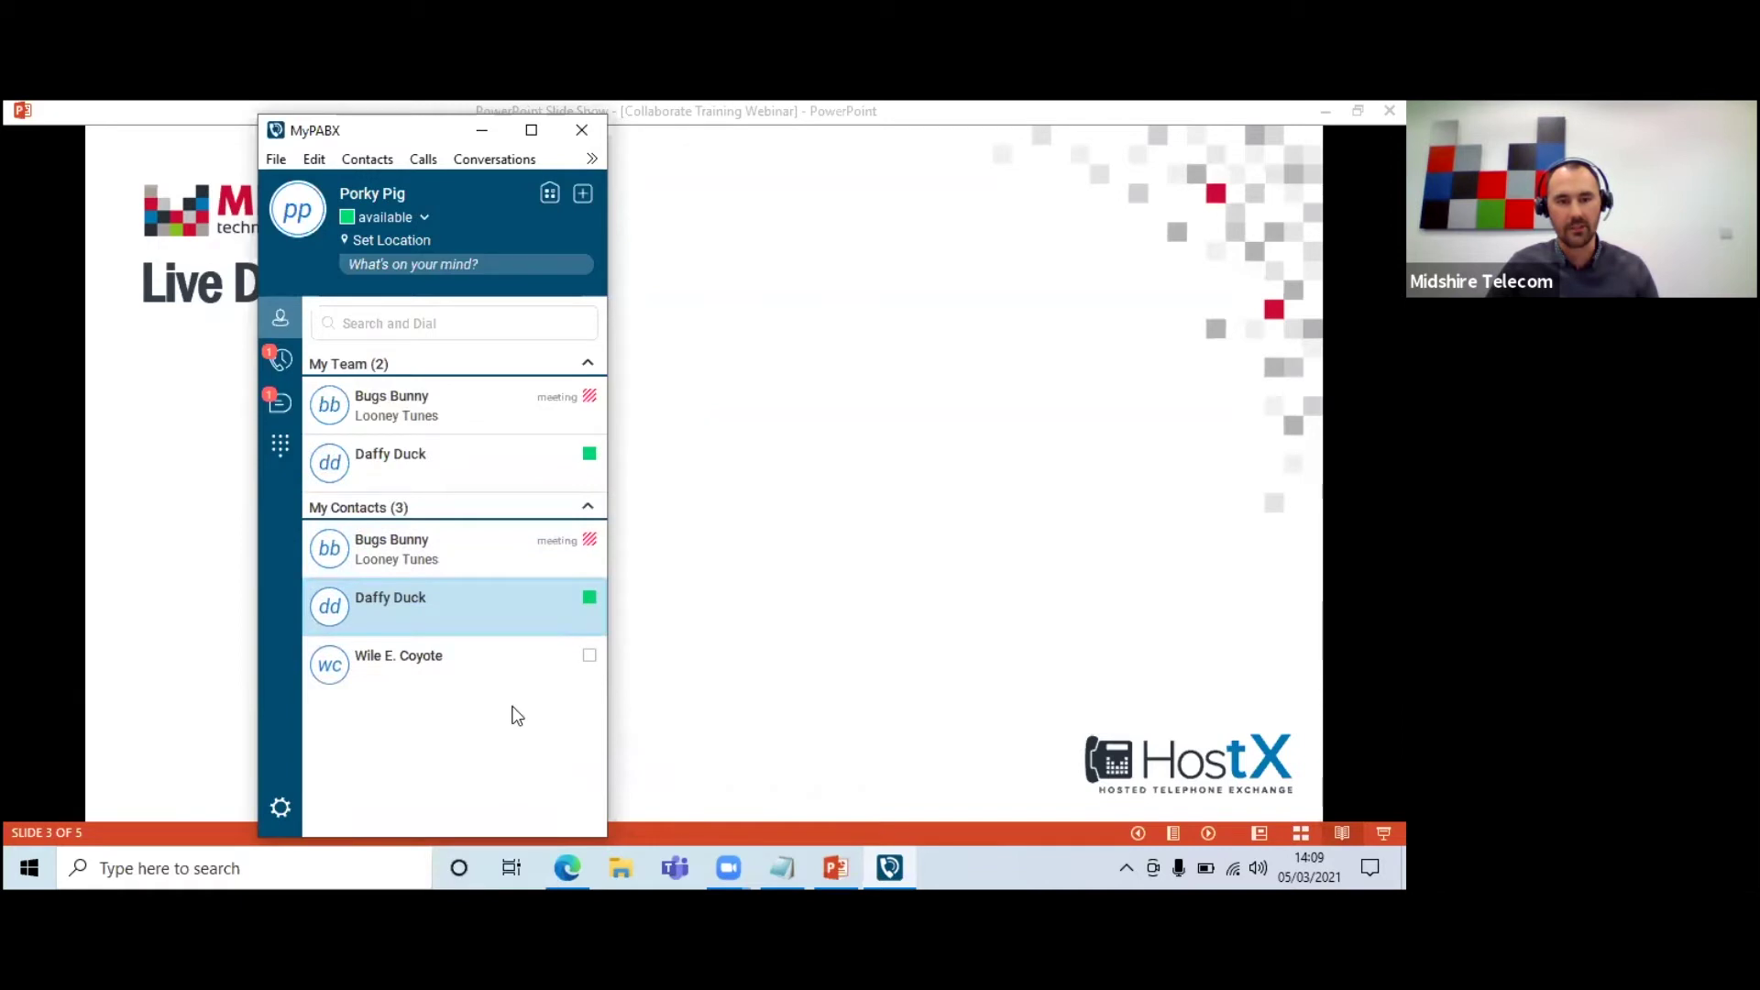
- Bring up the context menu for Wile E. Coyote in My Contacts
{"action": "mouse_move", "coordinate": [459, 476]}
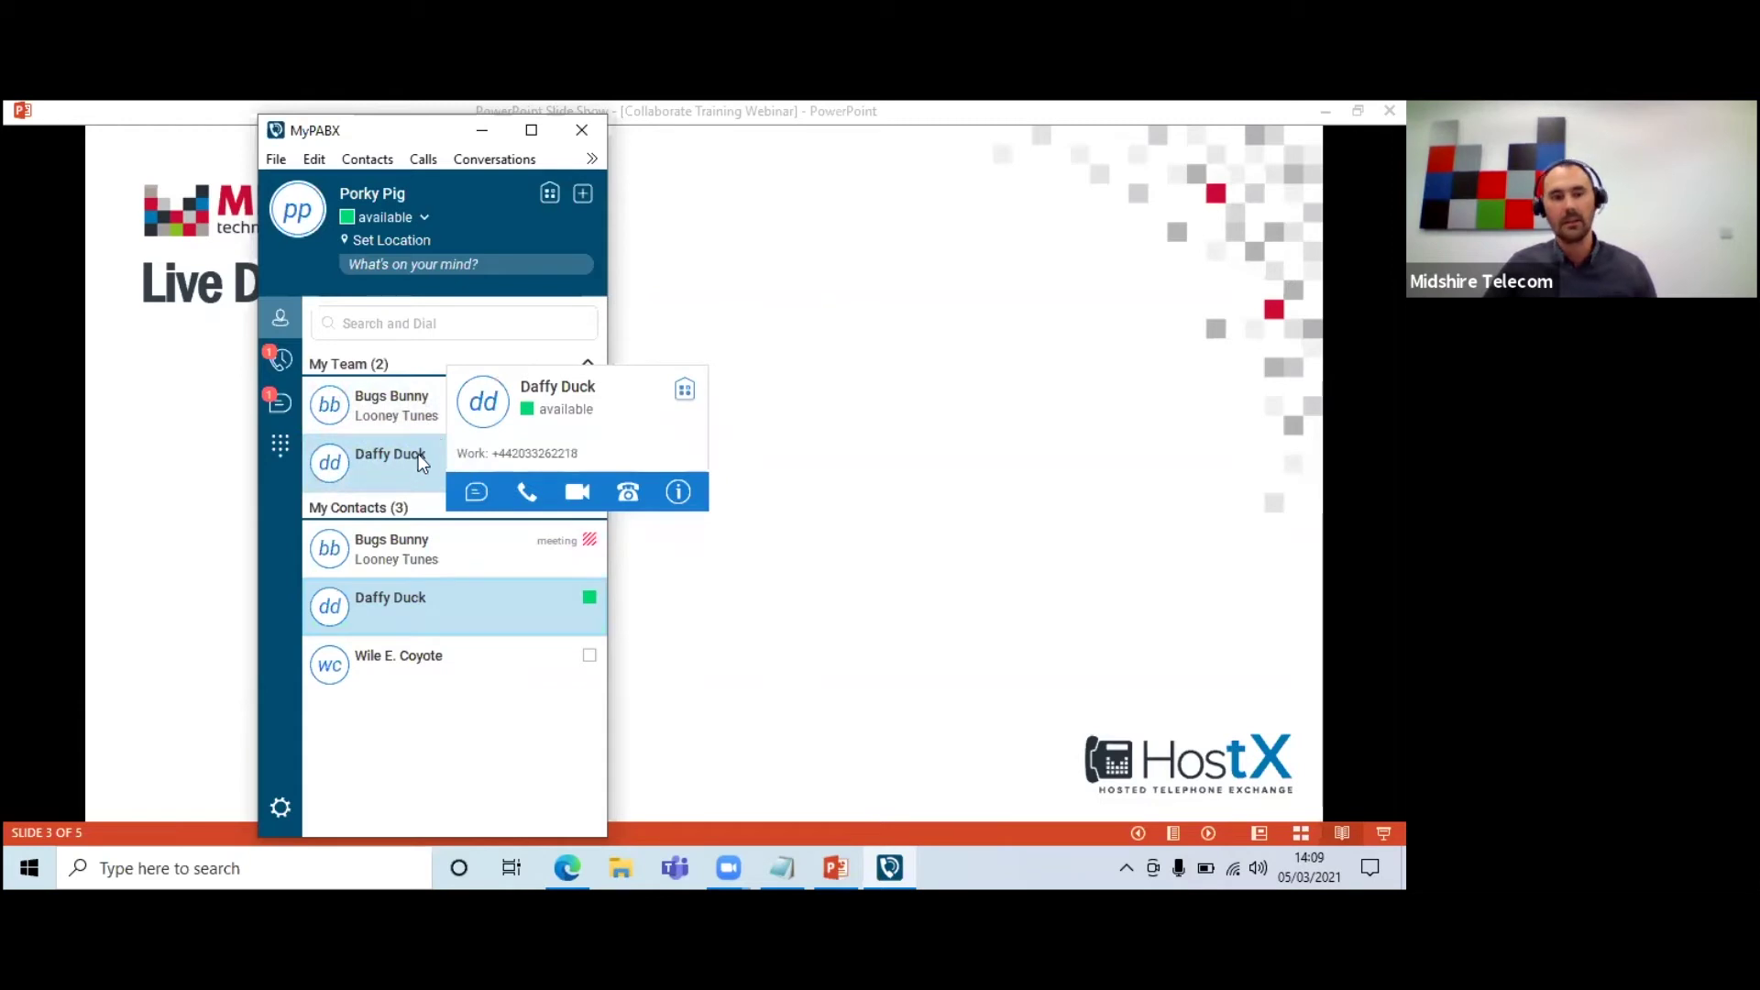
{"action": "mouse_move", "coordinate": [425, 405]}
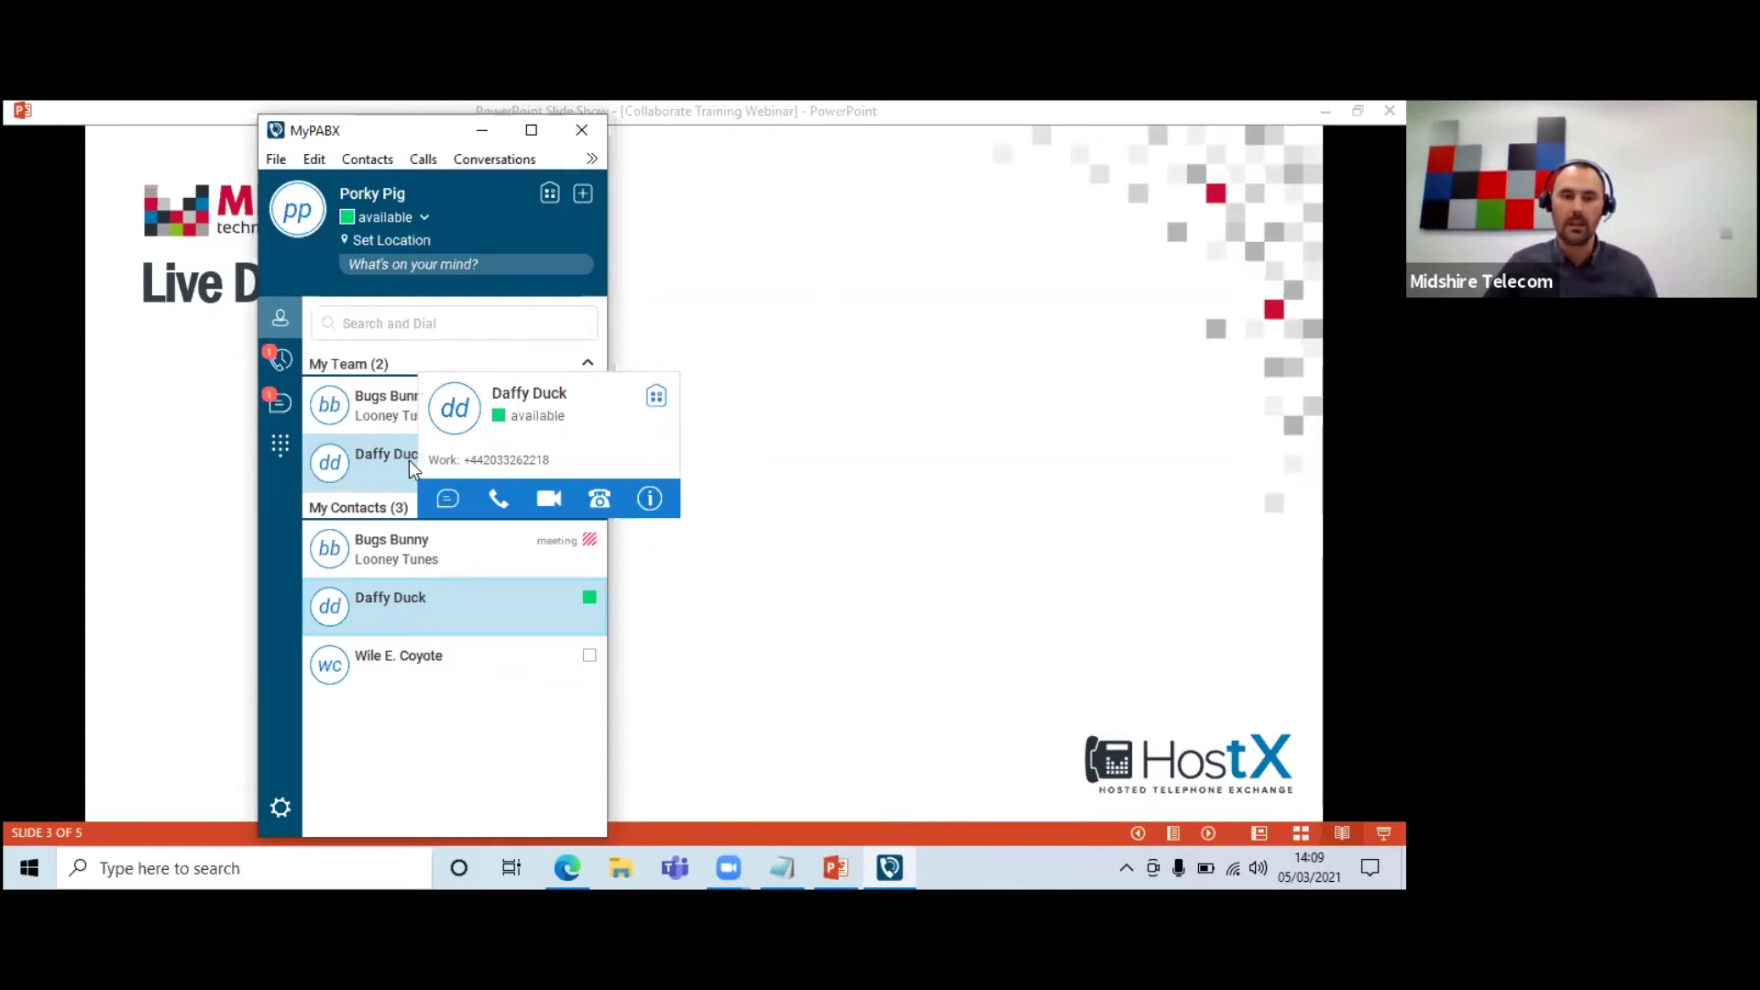
{"action": "mouse_move", "coordinate": [421, 668]}
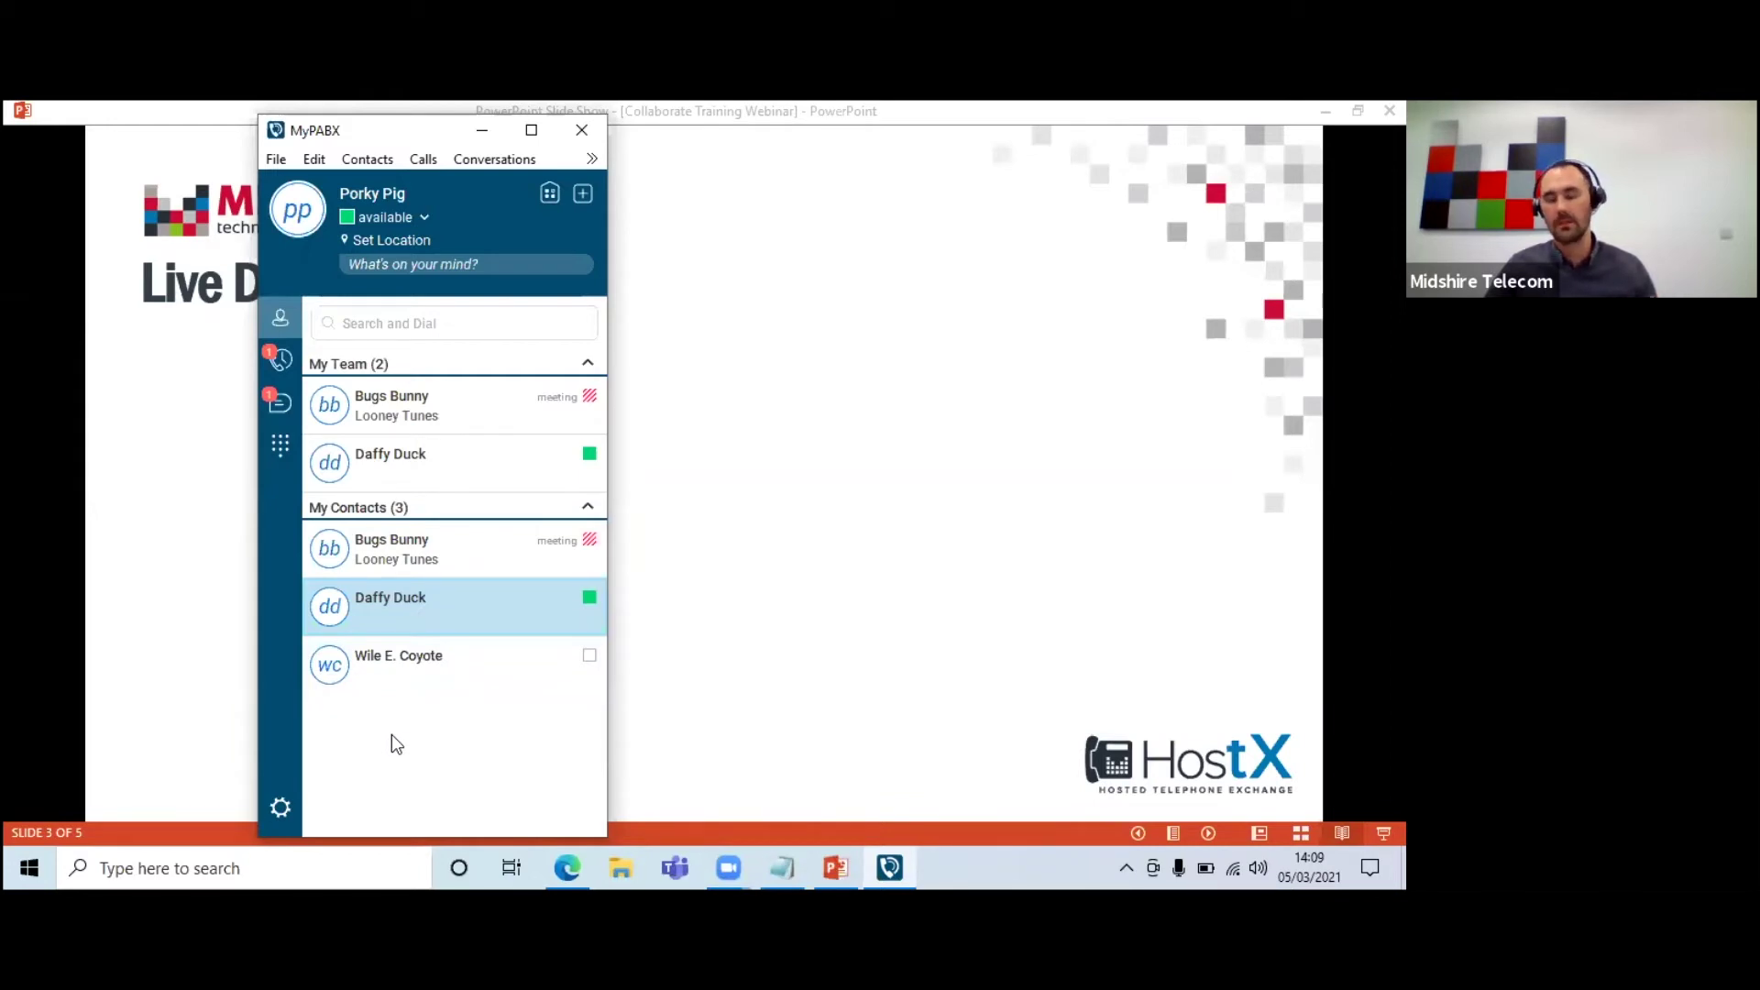
{"action": "right_click", "coordinate": [377, 666]}
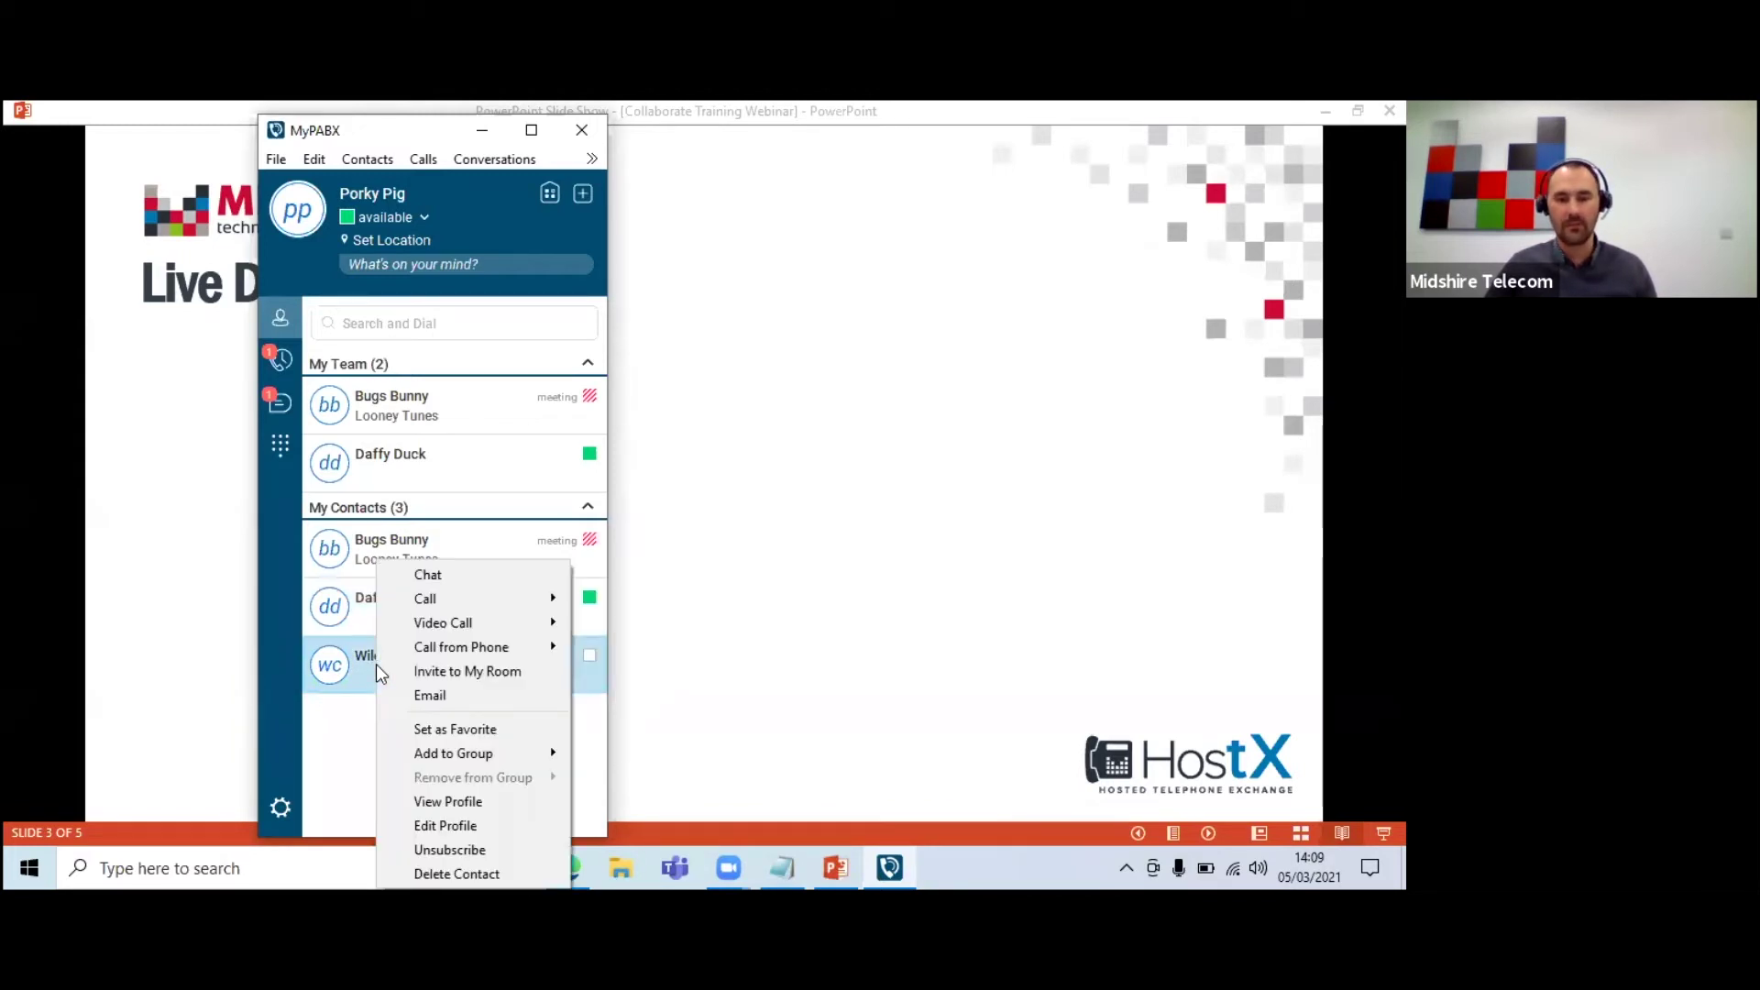
- Set Wile E. Coyote as a favourite and start a chat with Bugs Bunny
{"action": "left_click", "coordinate": [444, 728]}
{"action": "mouse_move", "coordinate": [443, 394]}
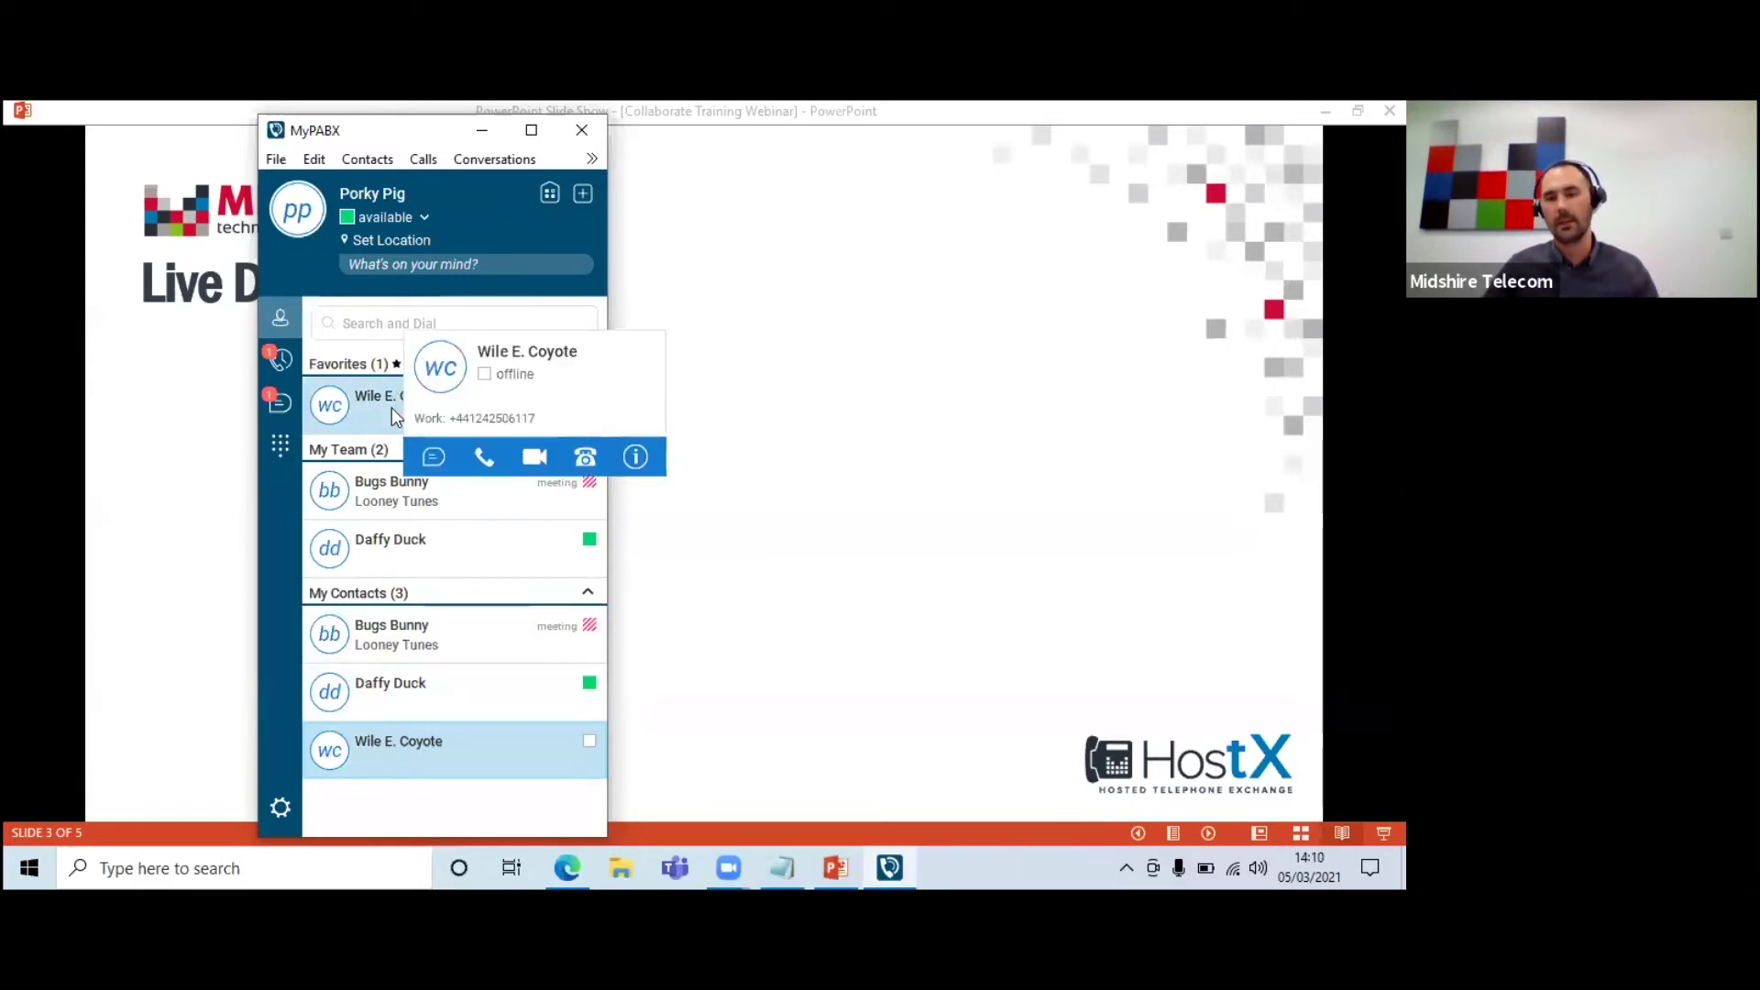
{"action": "mouse_move", "coordinate": [398, 541]}
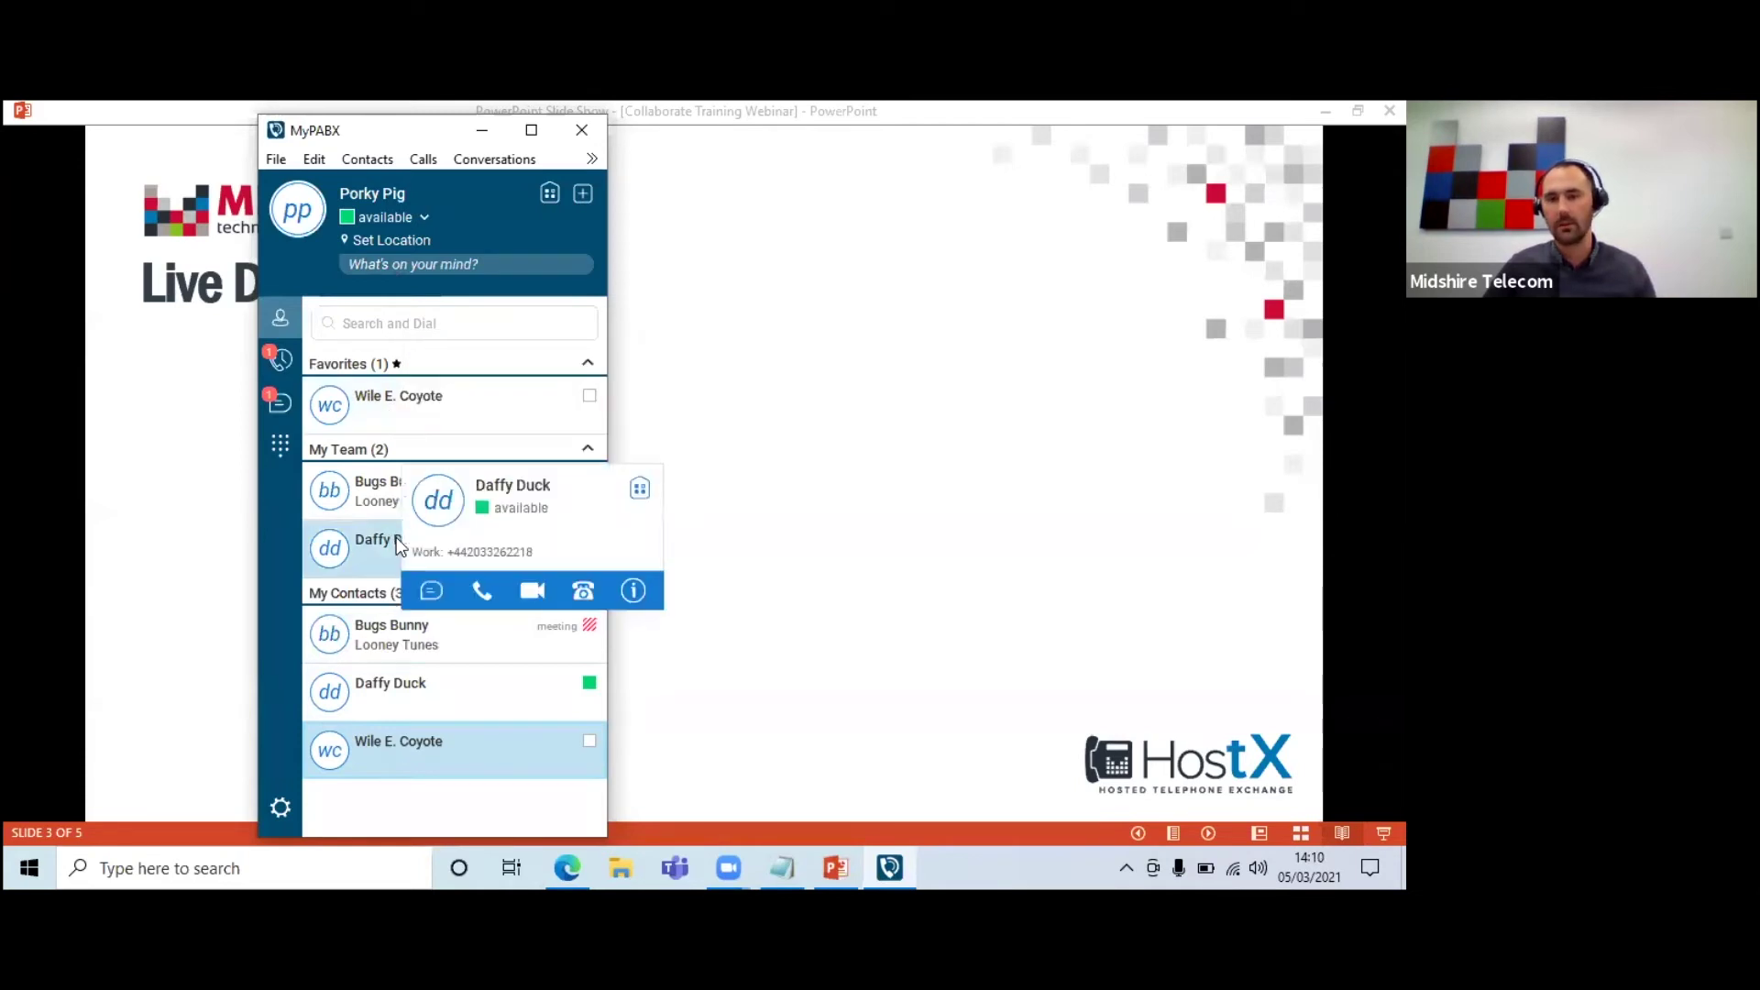
{"action": "mouse_move", "coordinate": [415, 495]}
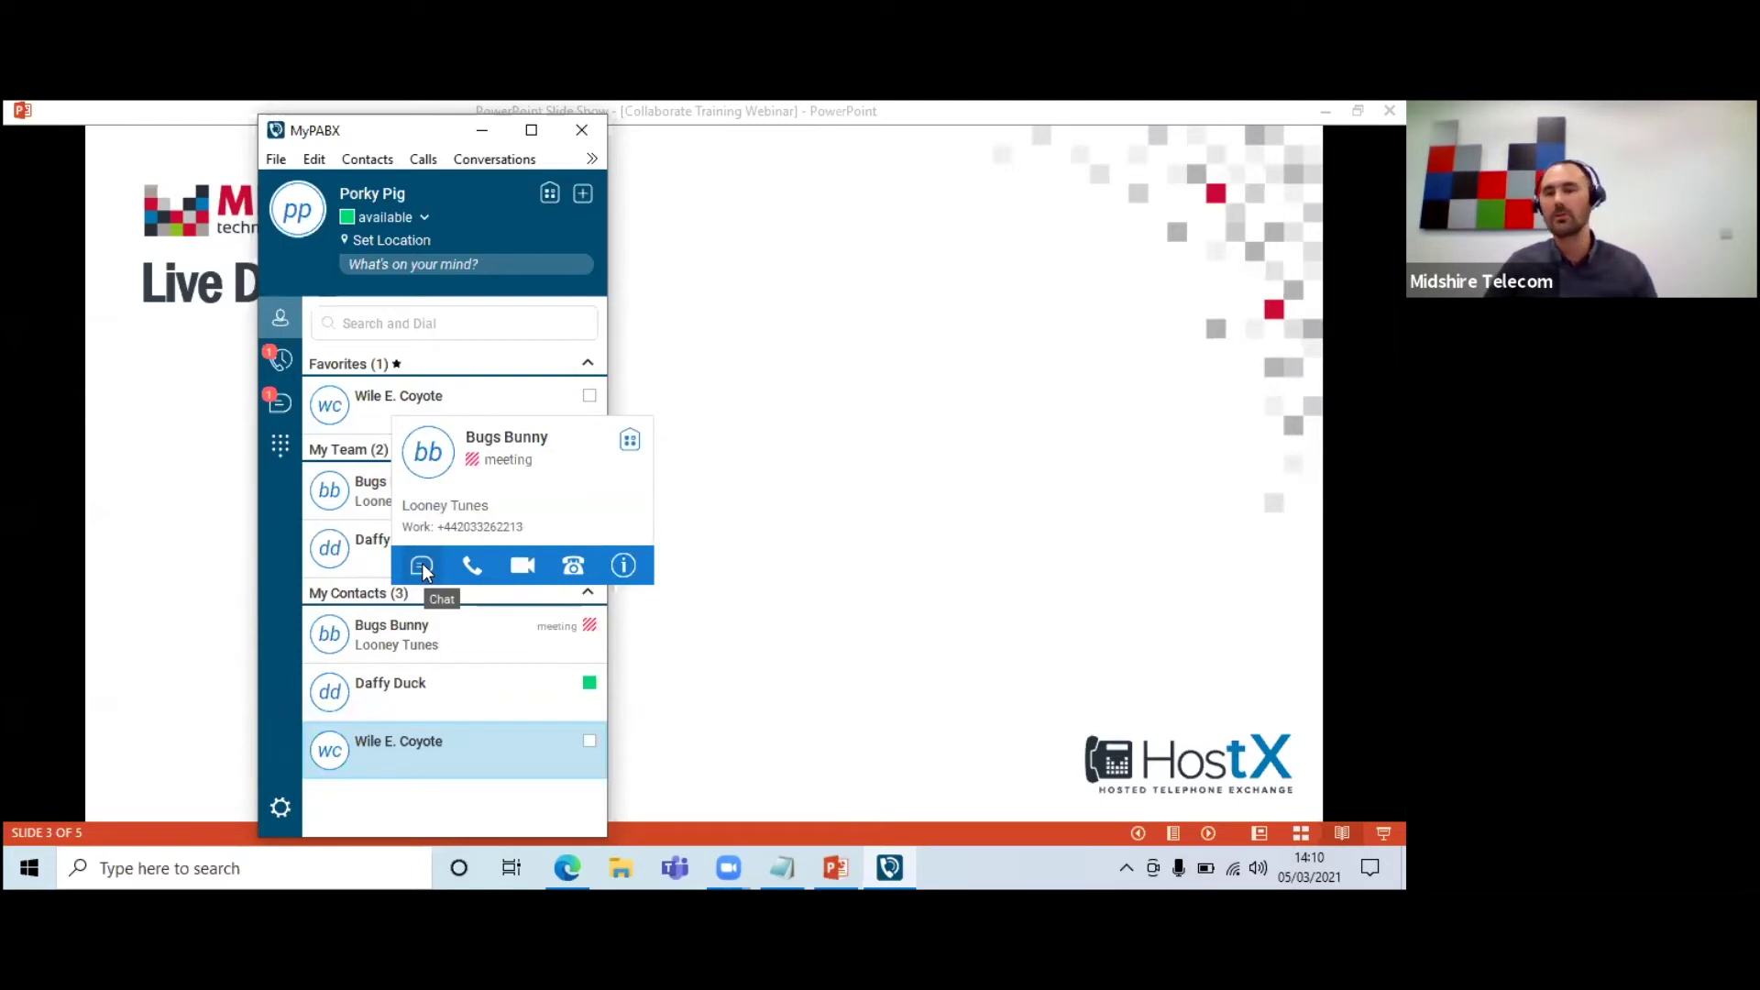
{"action": "left_click", "coordinate": [421, 563]}
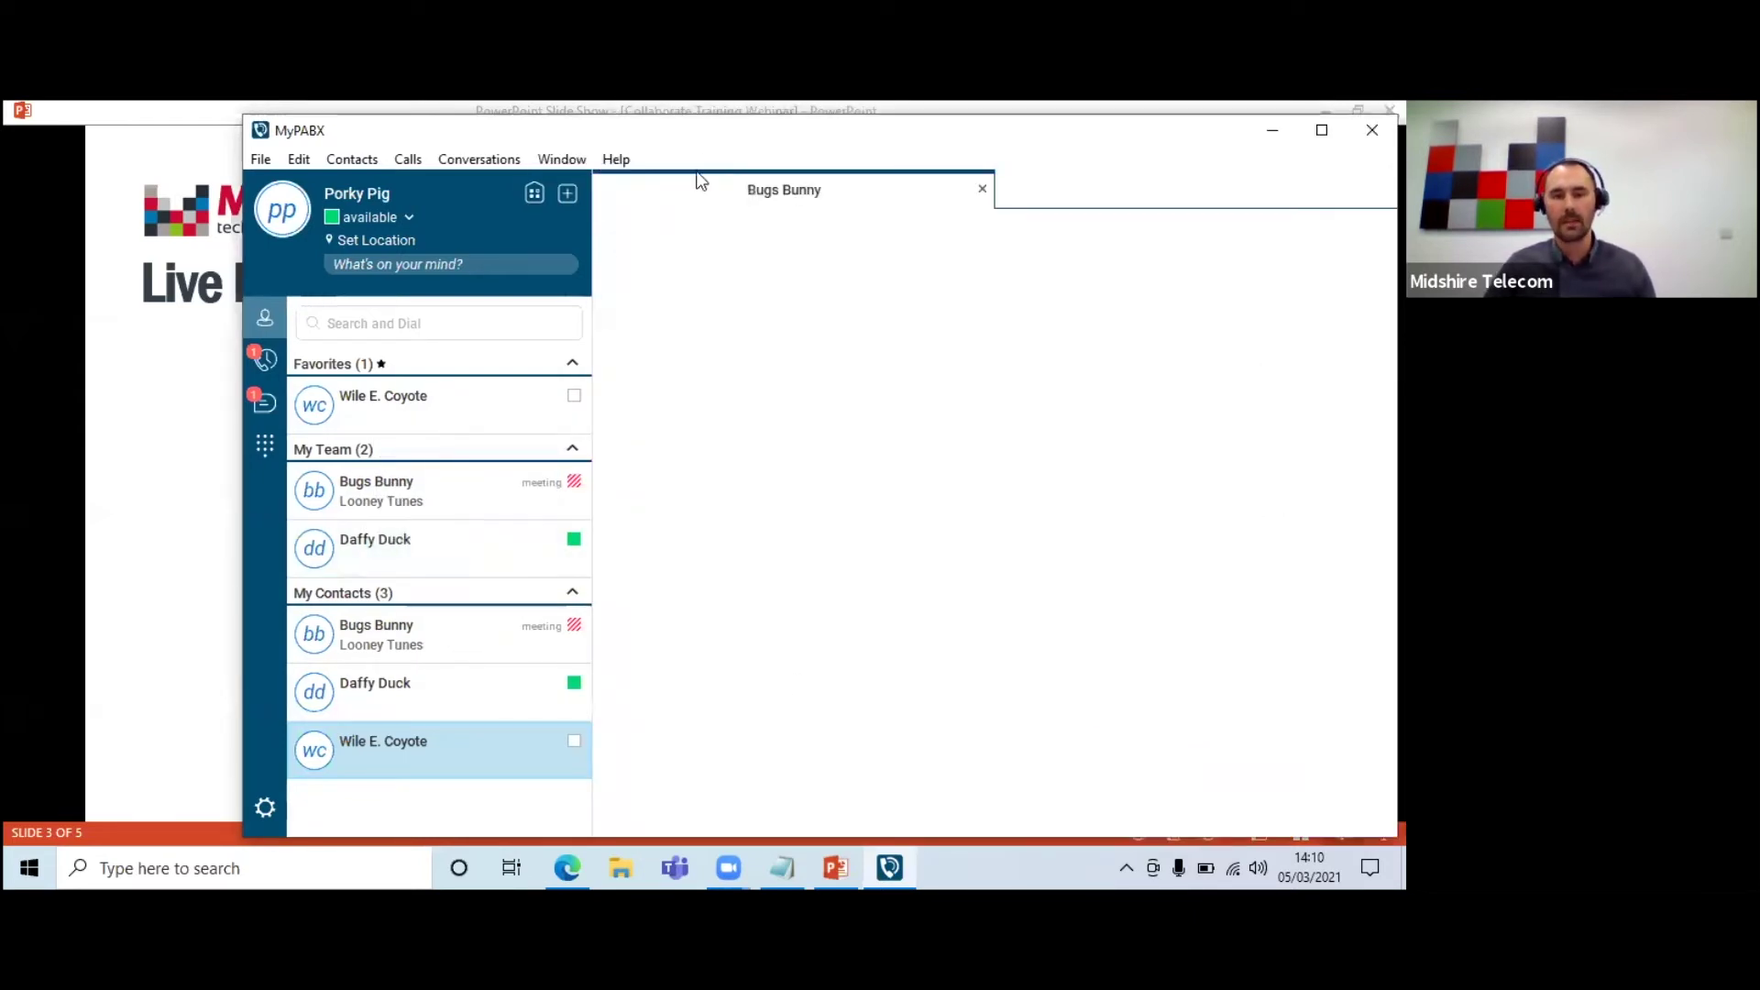
- Send 'Hi Bugs, please give me a call once you're out of the meeting', then close the chat
{"action": "left_click_drag", "start_coordinate": [717, 136], "coordinate": [693, 130]}
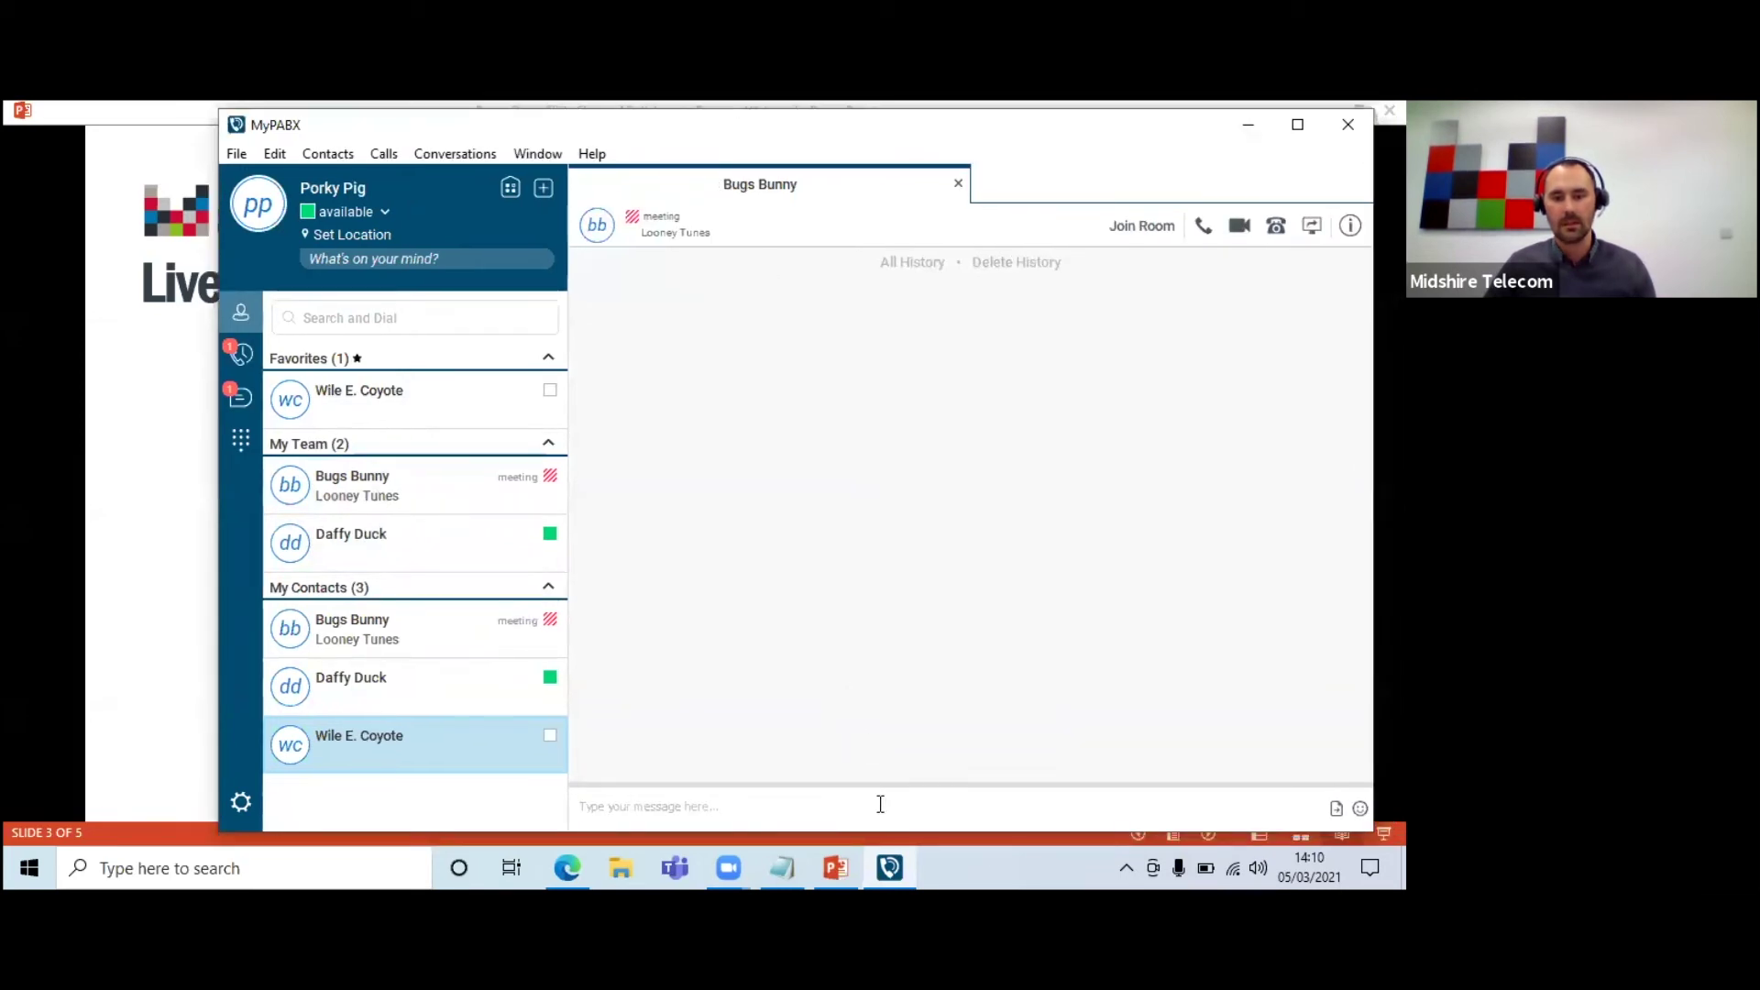
{"action": "left_click", "coordinate": [891, 799]}
{"action": "type", "text": "Hi"}
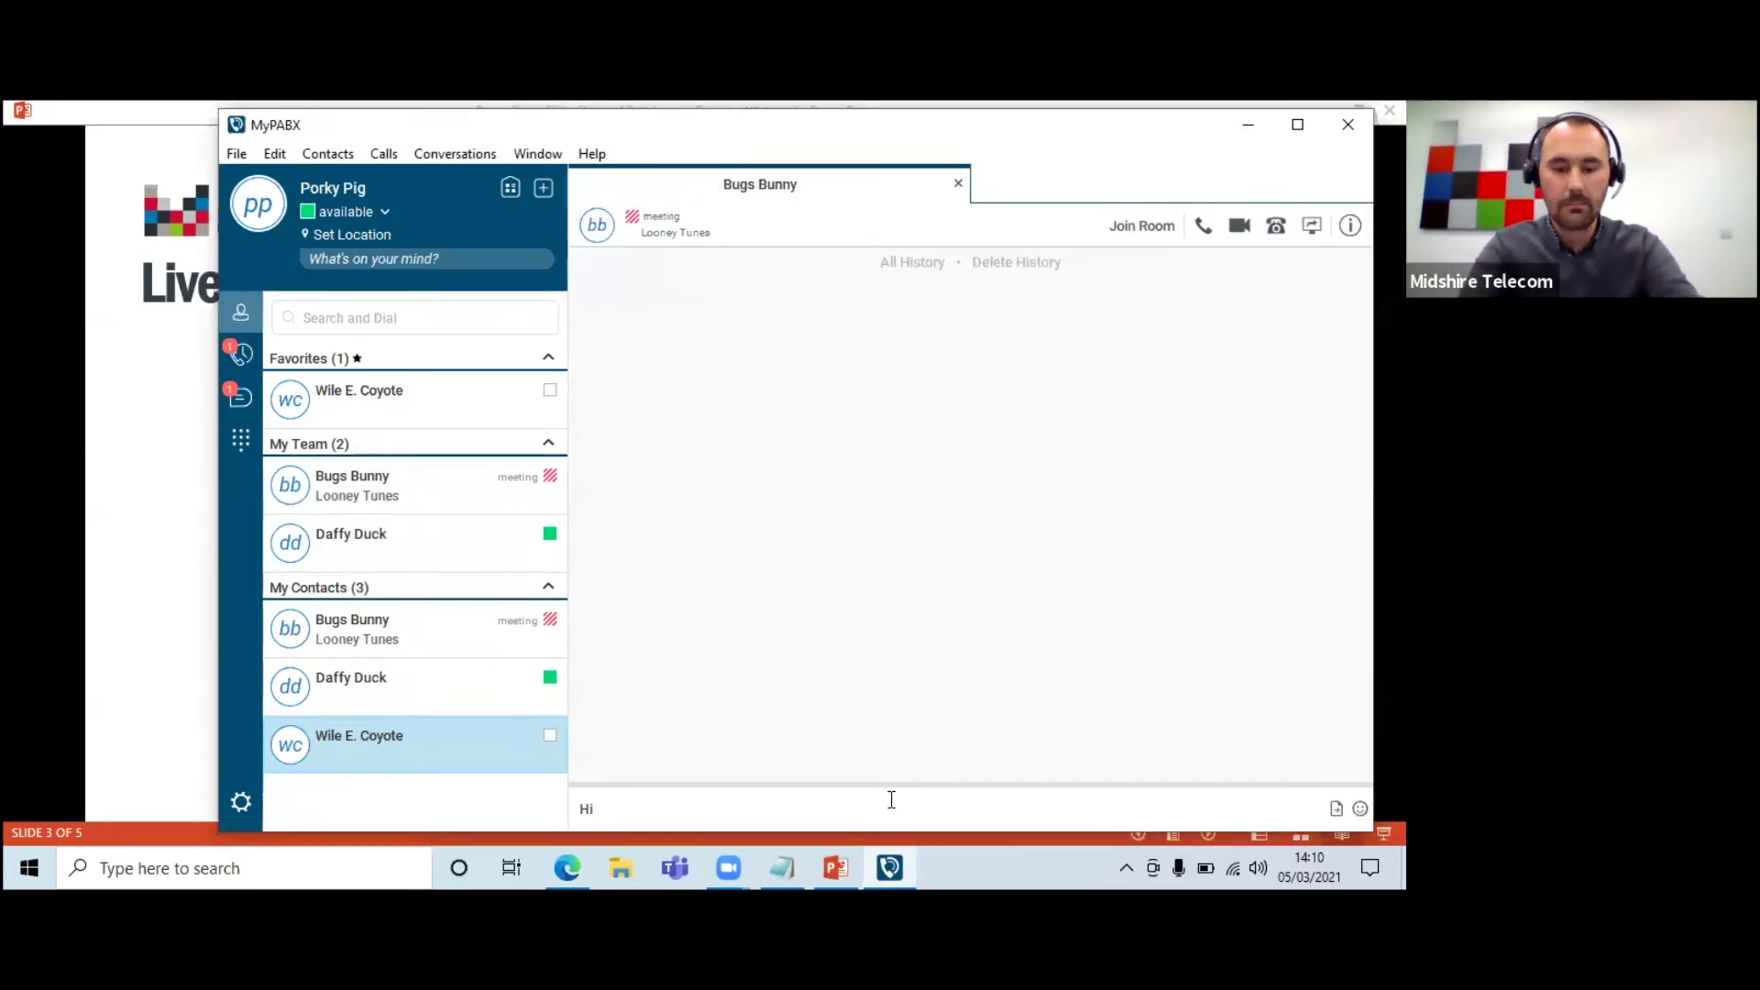
{"action": "type", "text": " Bugs, please "}
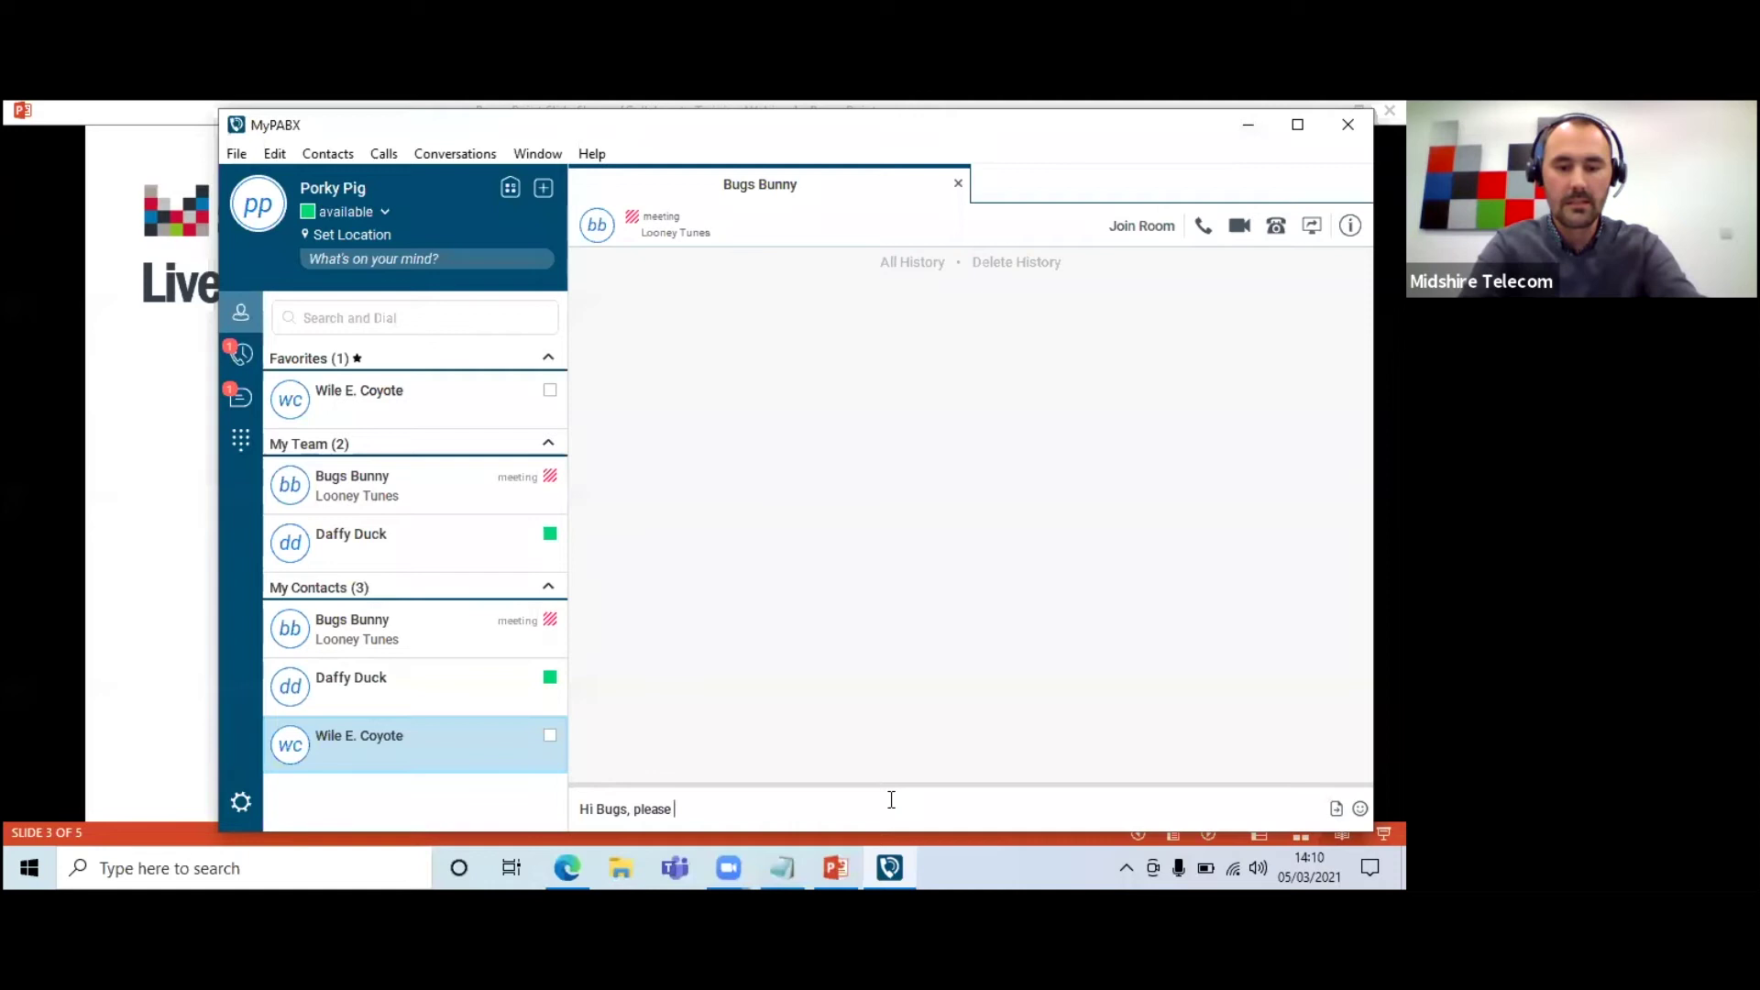
{"action": "type", "text": "give me a call onc"}
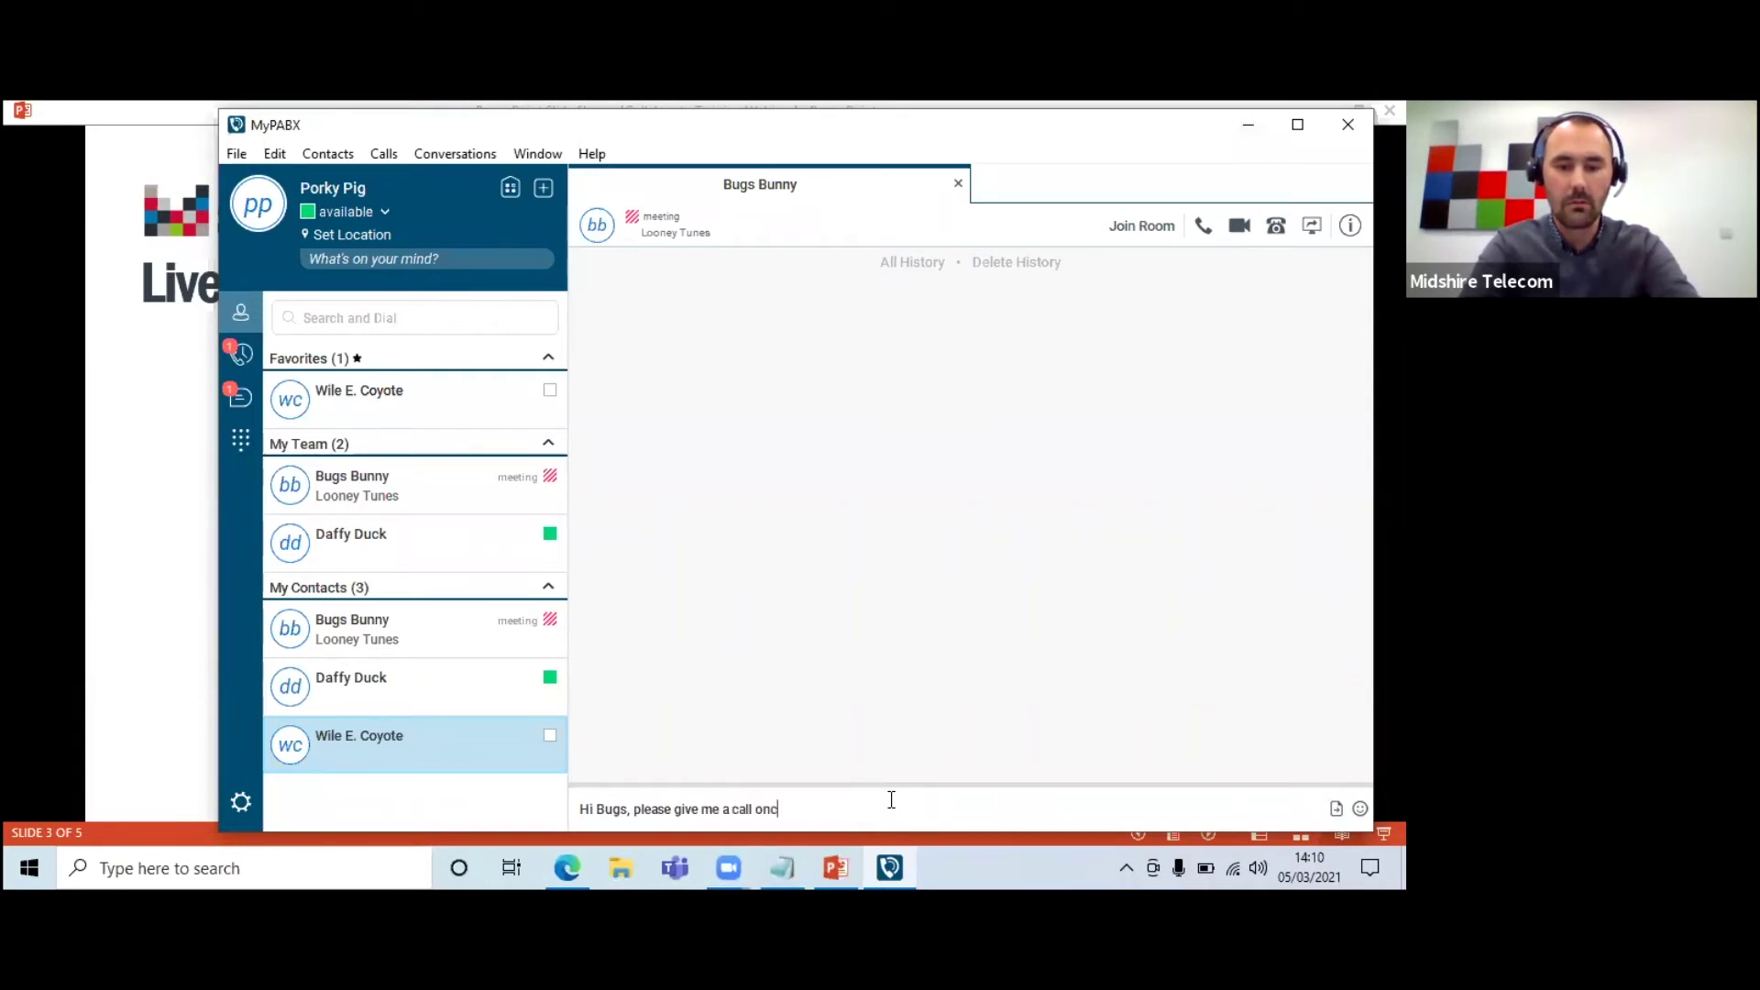
{"action": "type", "text": "e you're out of th"}
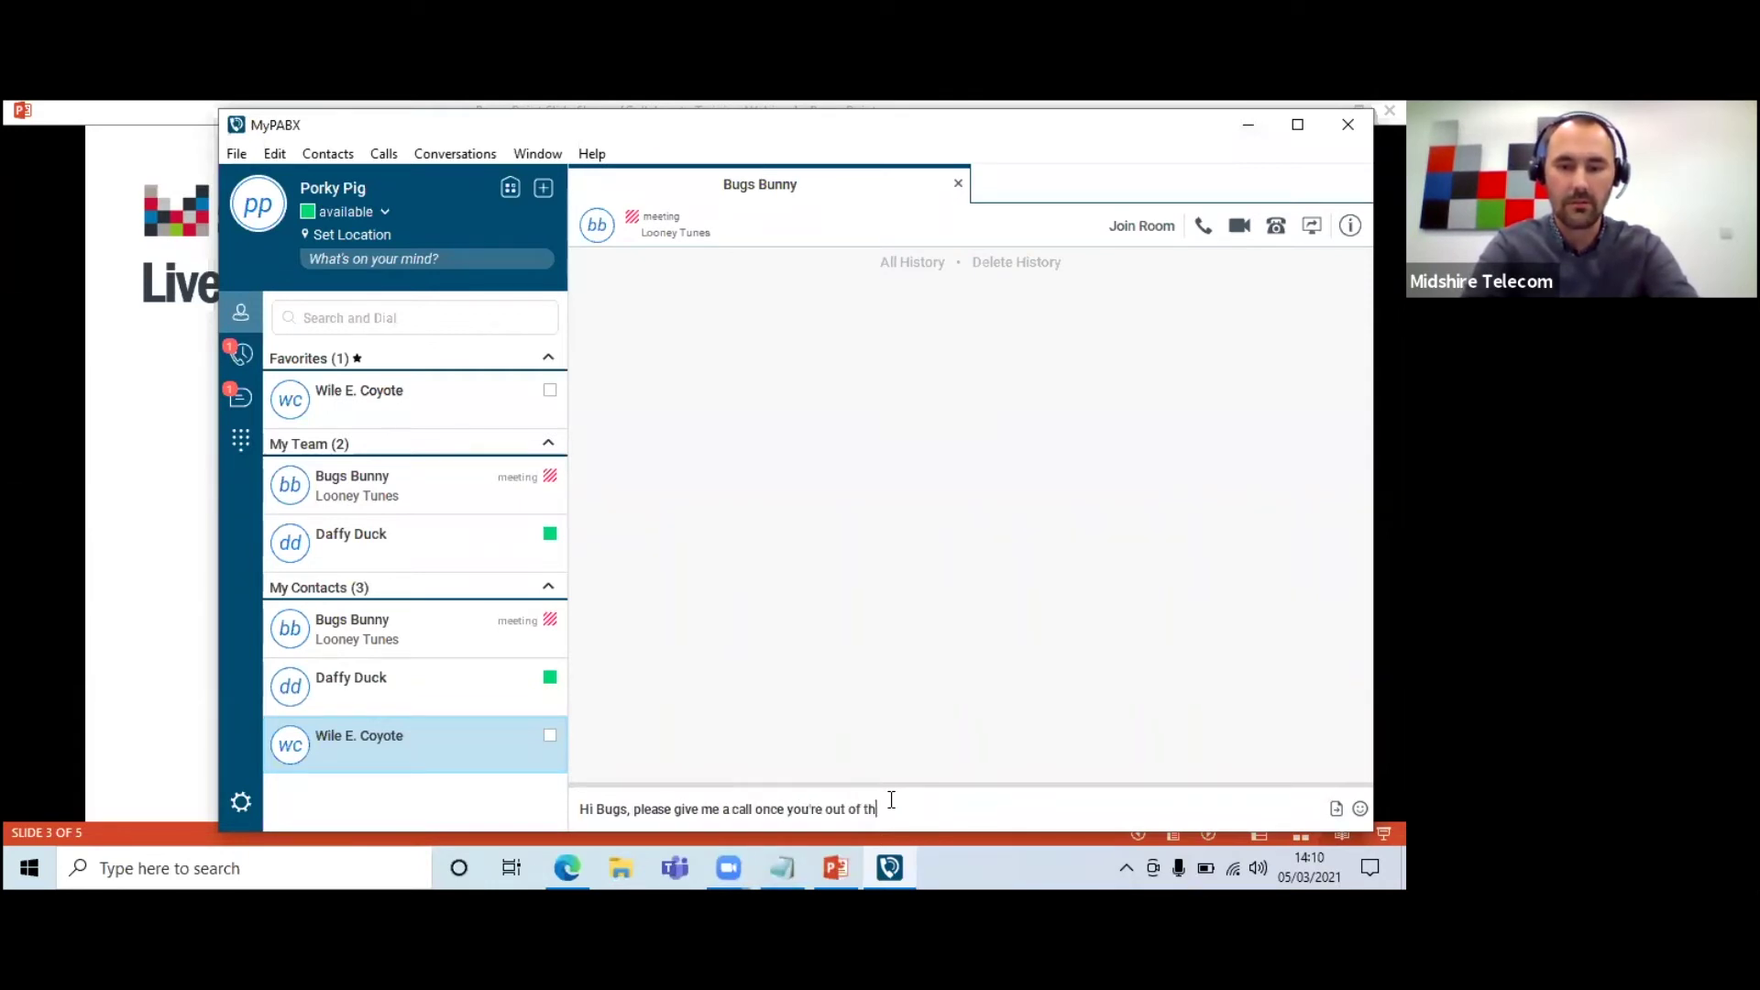
{"action": "type", "text": "e meeting"}
{"action": "key", "text": "Return"}
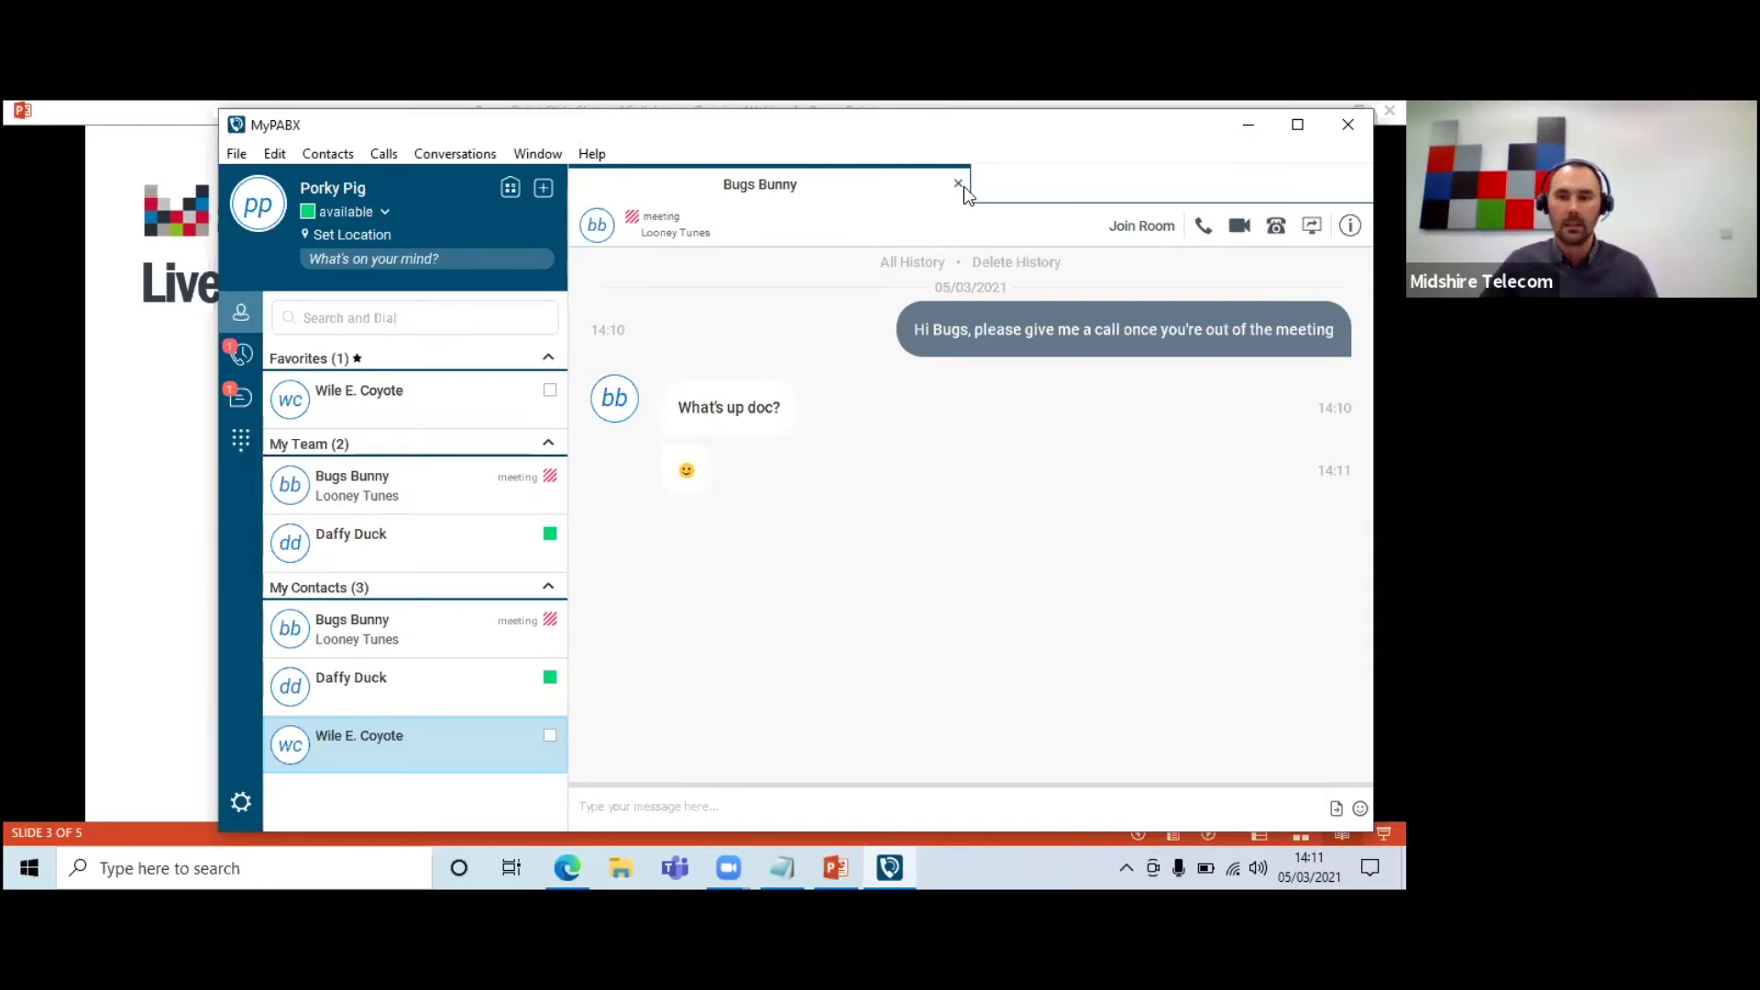
{"action": "left_click", "coordinate": [960, 183]}
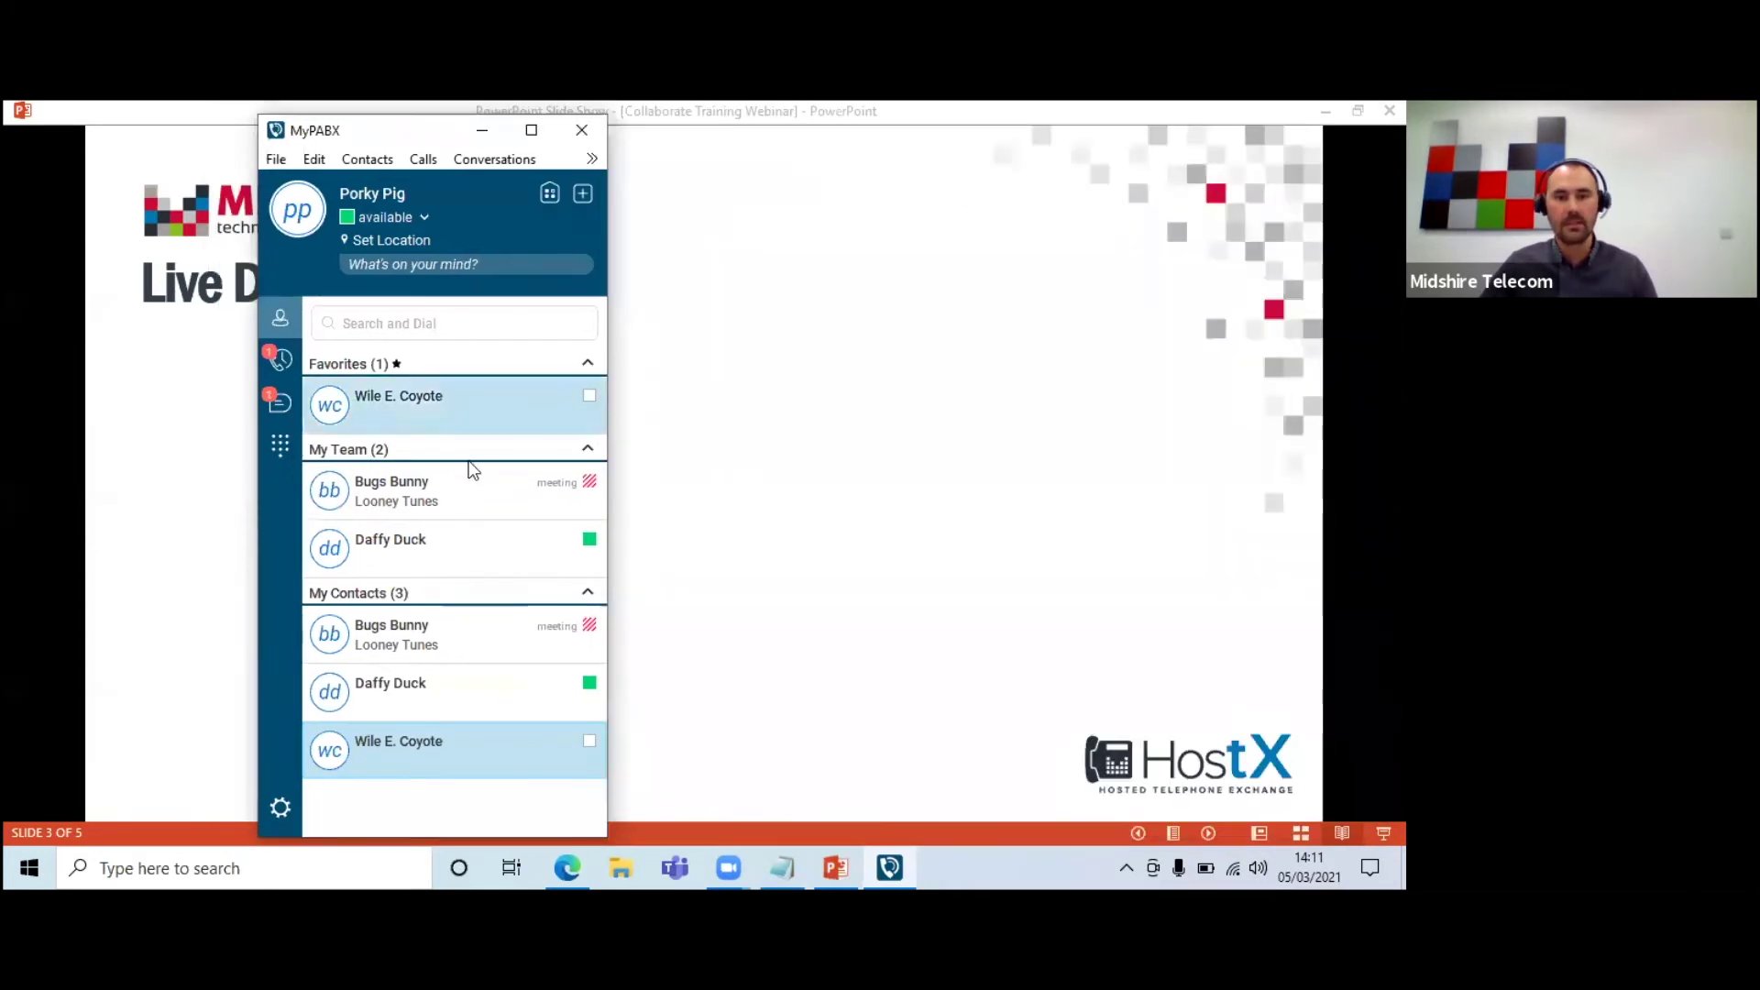
- Search contacts and the company directory for 'tasma'
{"action": "mouse_move", "coordinate": [368, 484]}
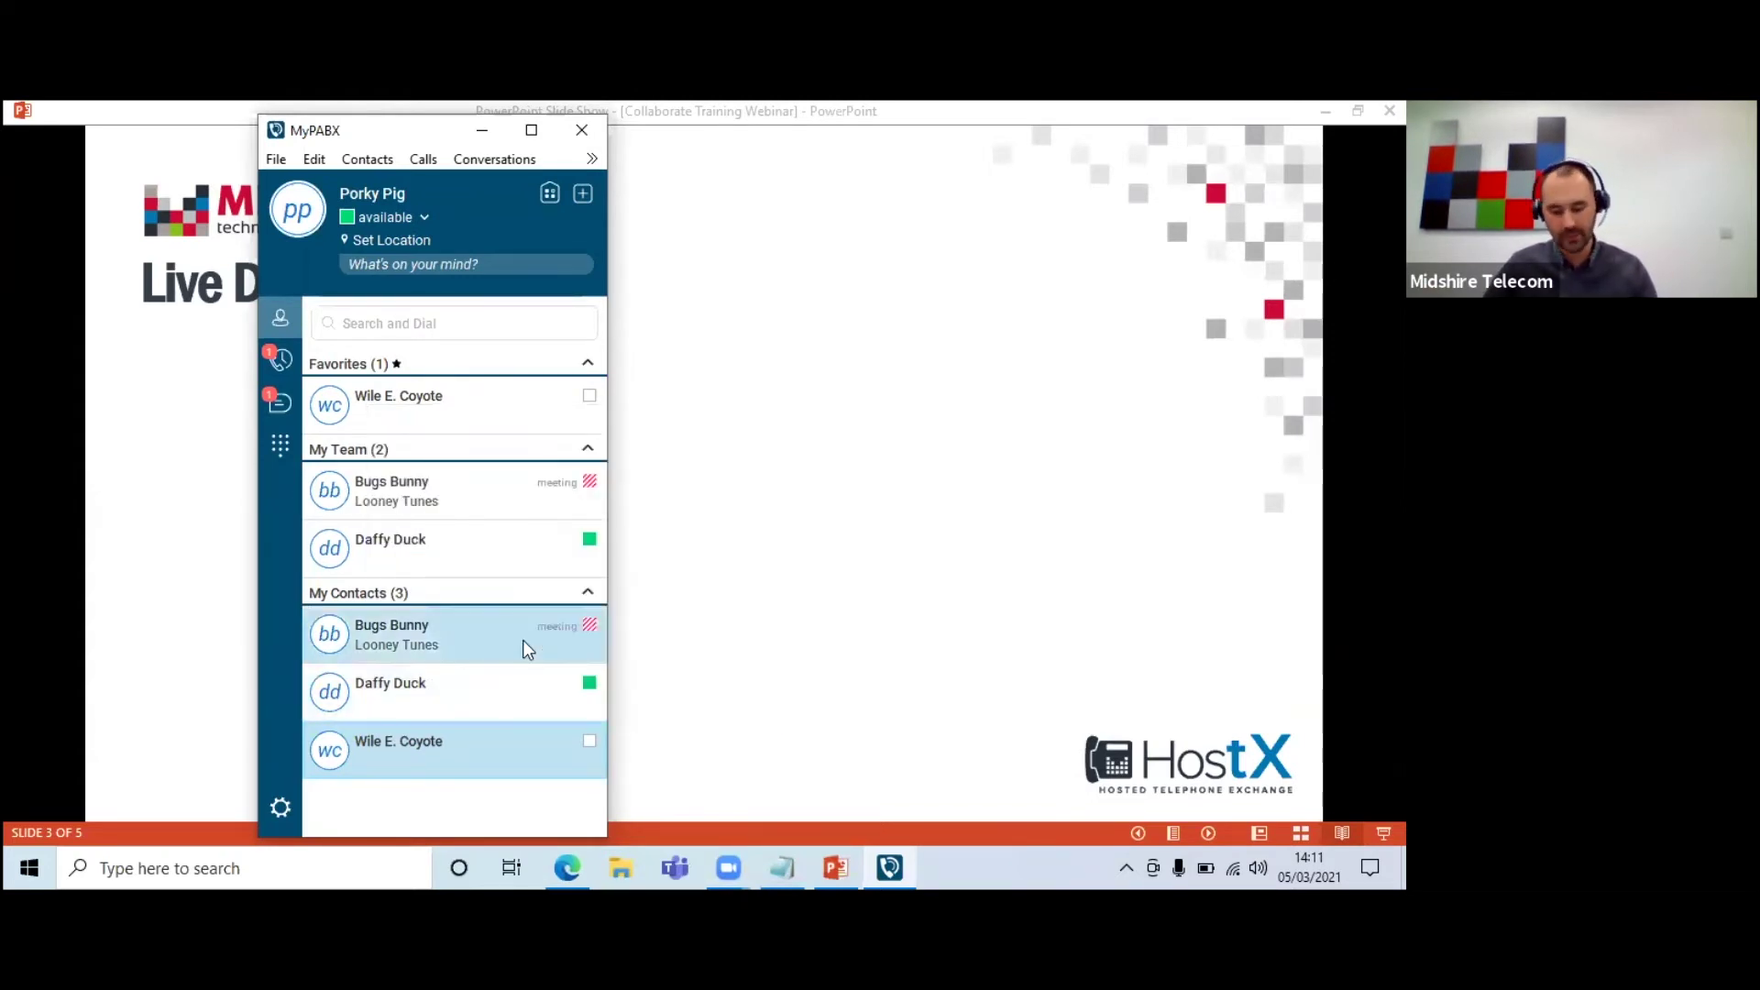
{"action": "left_click", "coordinate": [467, 324]}
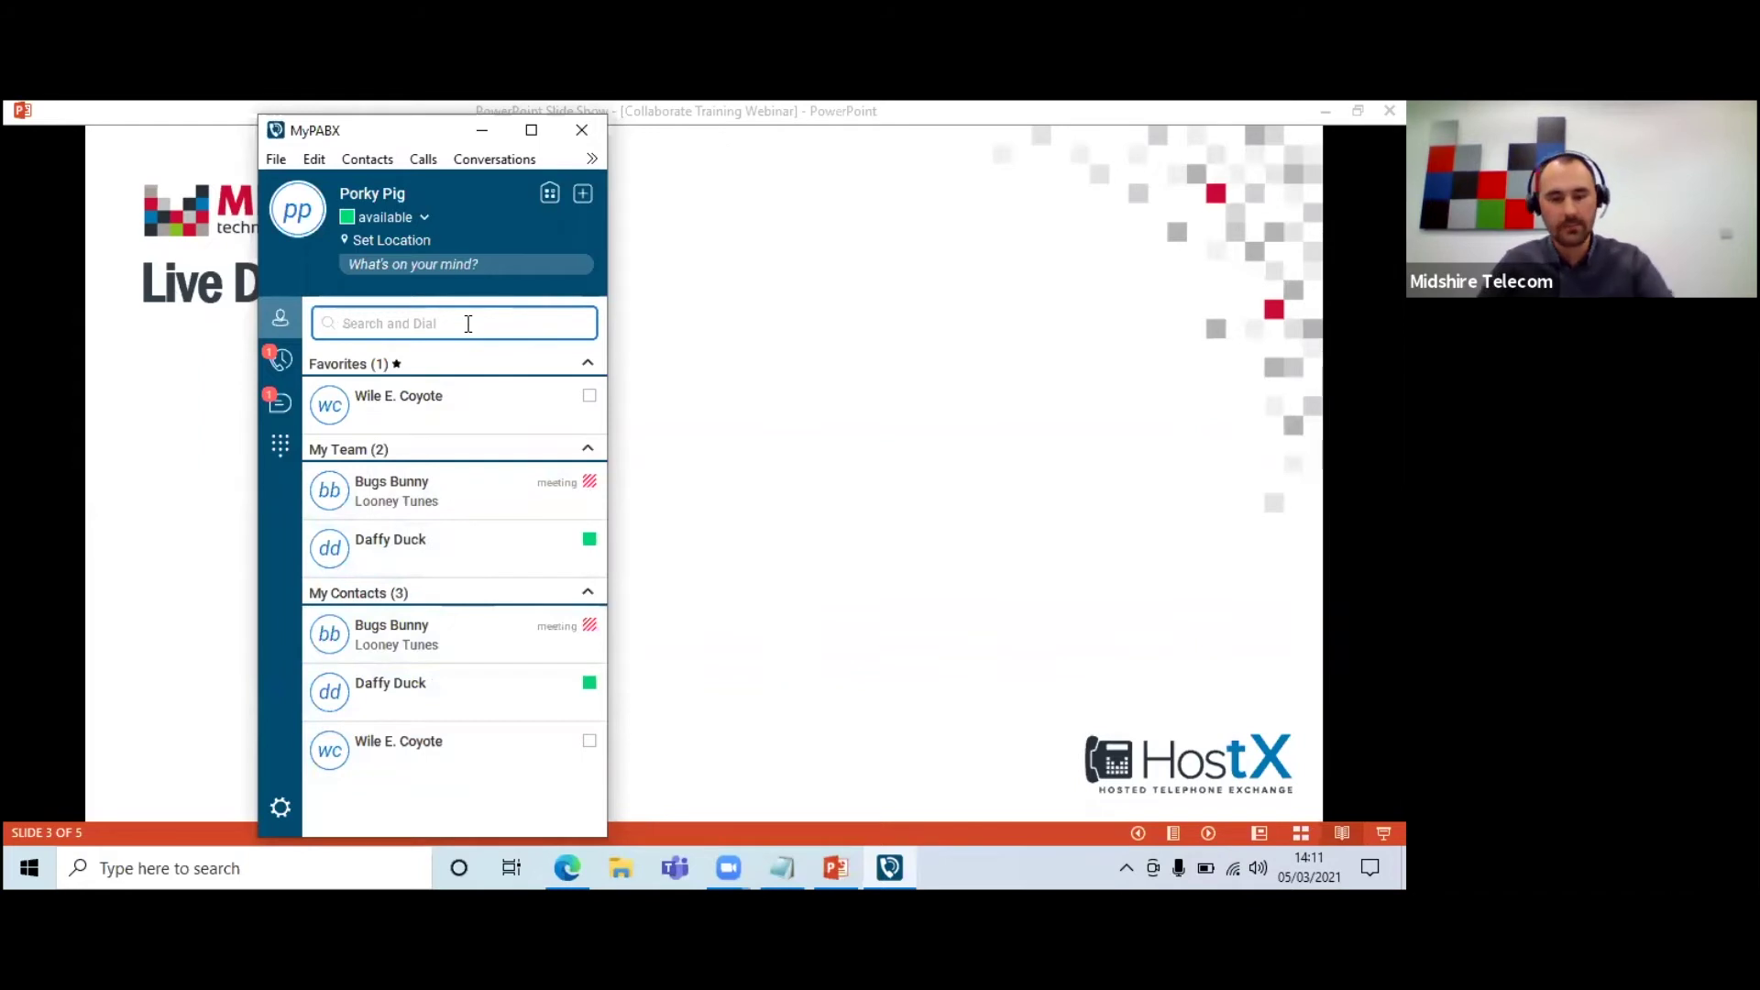
{"action": "type", "text": "tasma"}
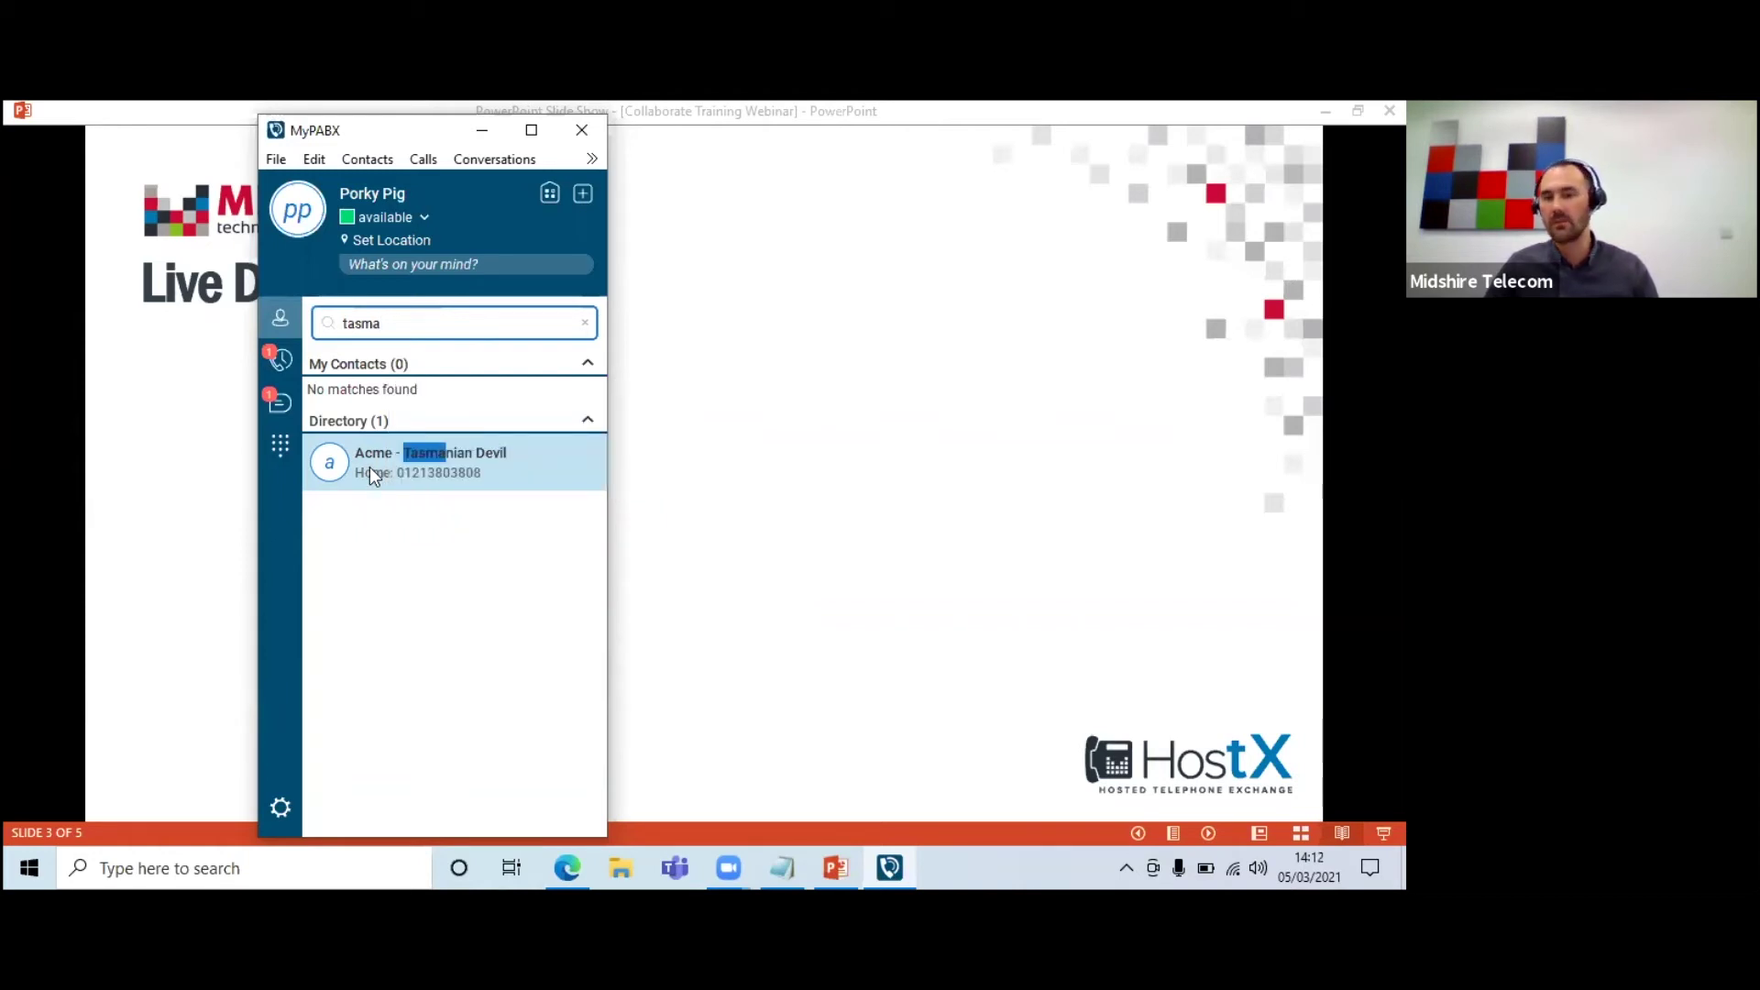
- Call the Acme directory entry from its right-click menu, then hang up while it rings
{"action": "right_click", "coordinate": [370, 466]}
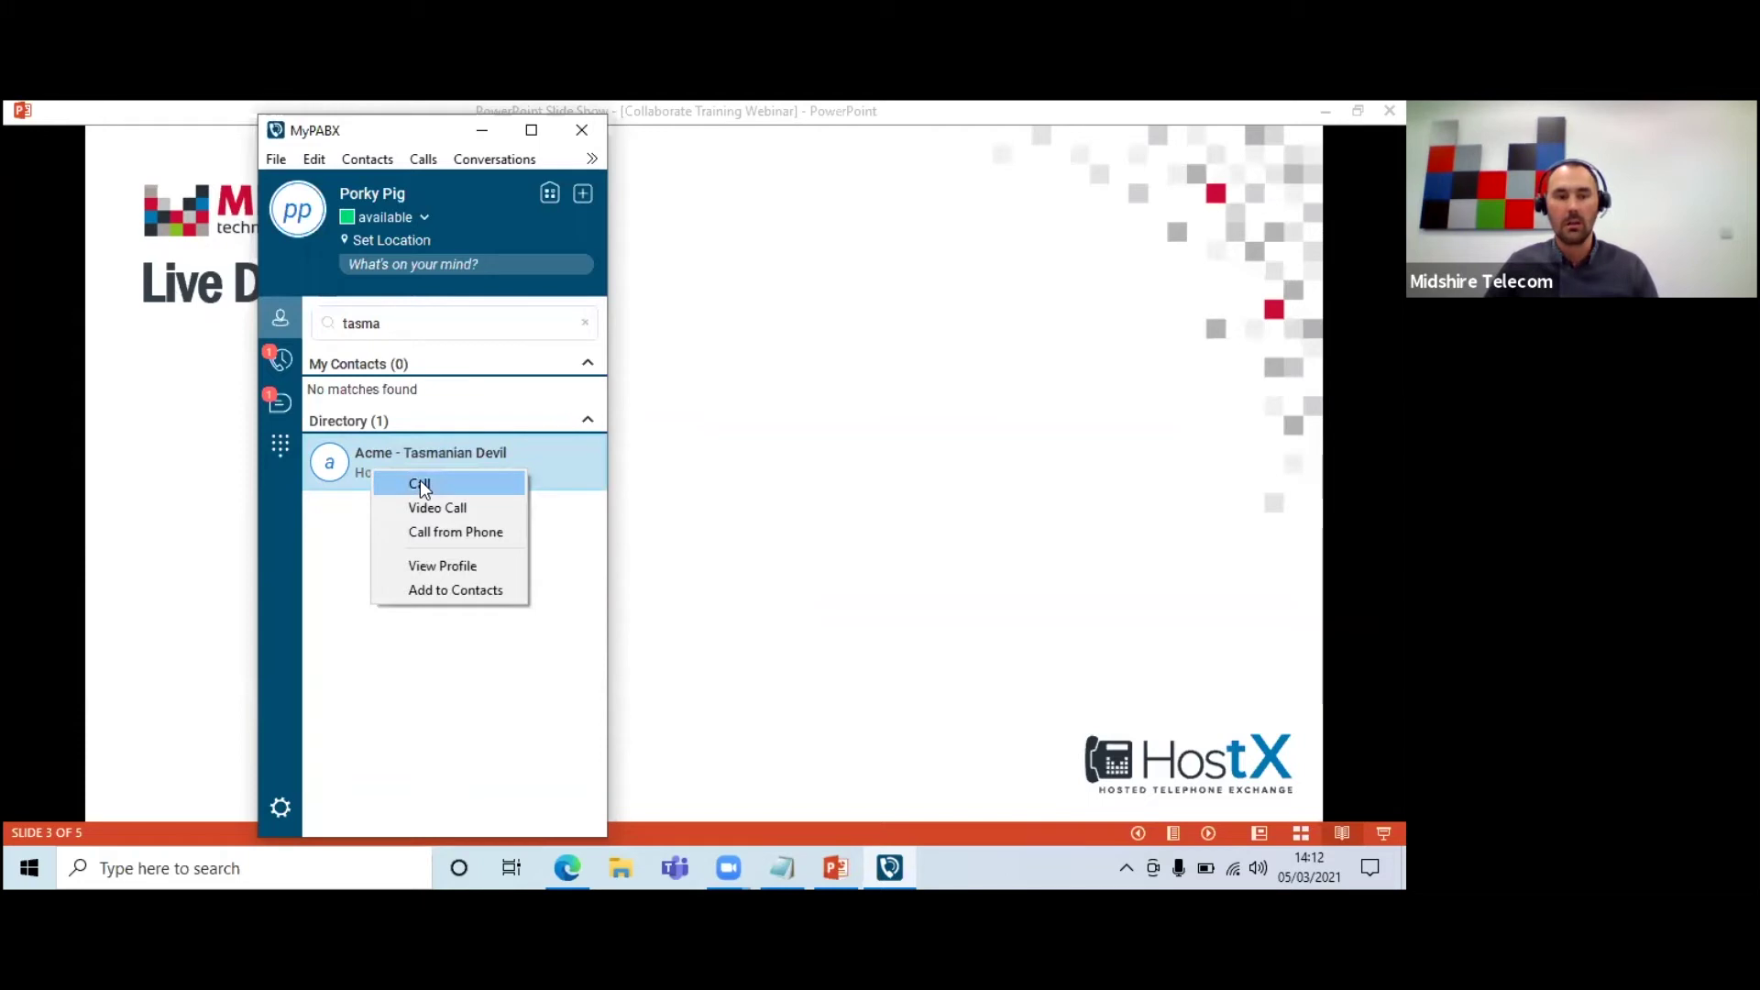
{"action": "left_click", "coordinate": [420, 483]}
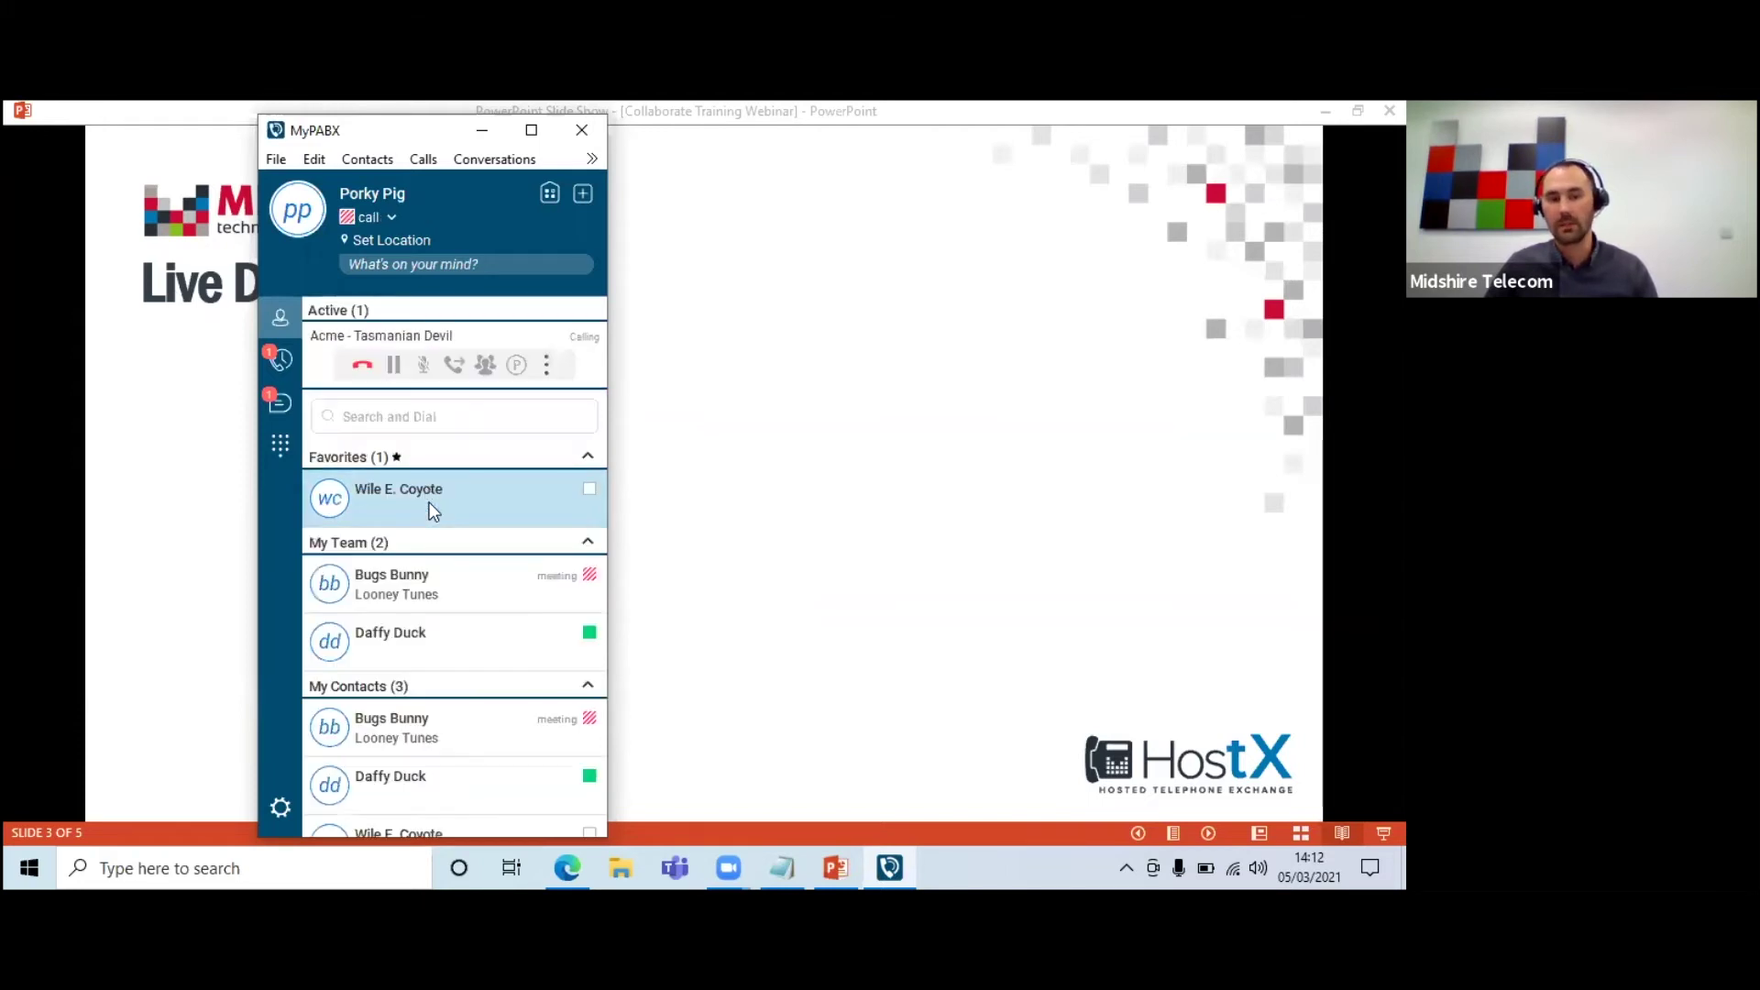
{"action": "left_click", "coordinate": [363, 367]}
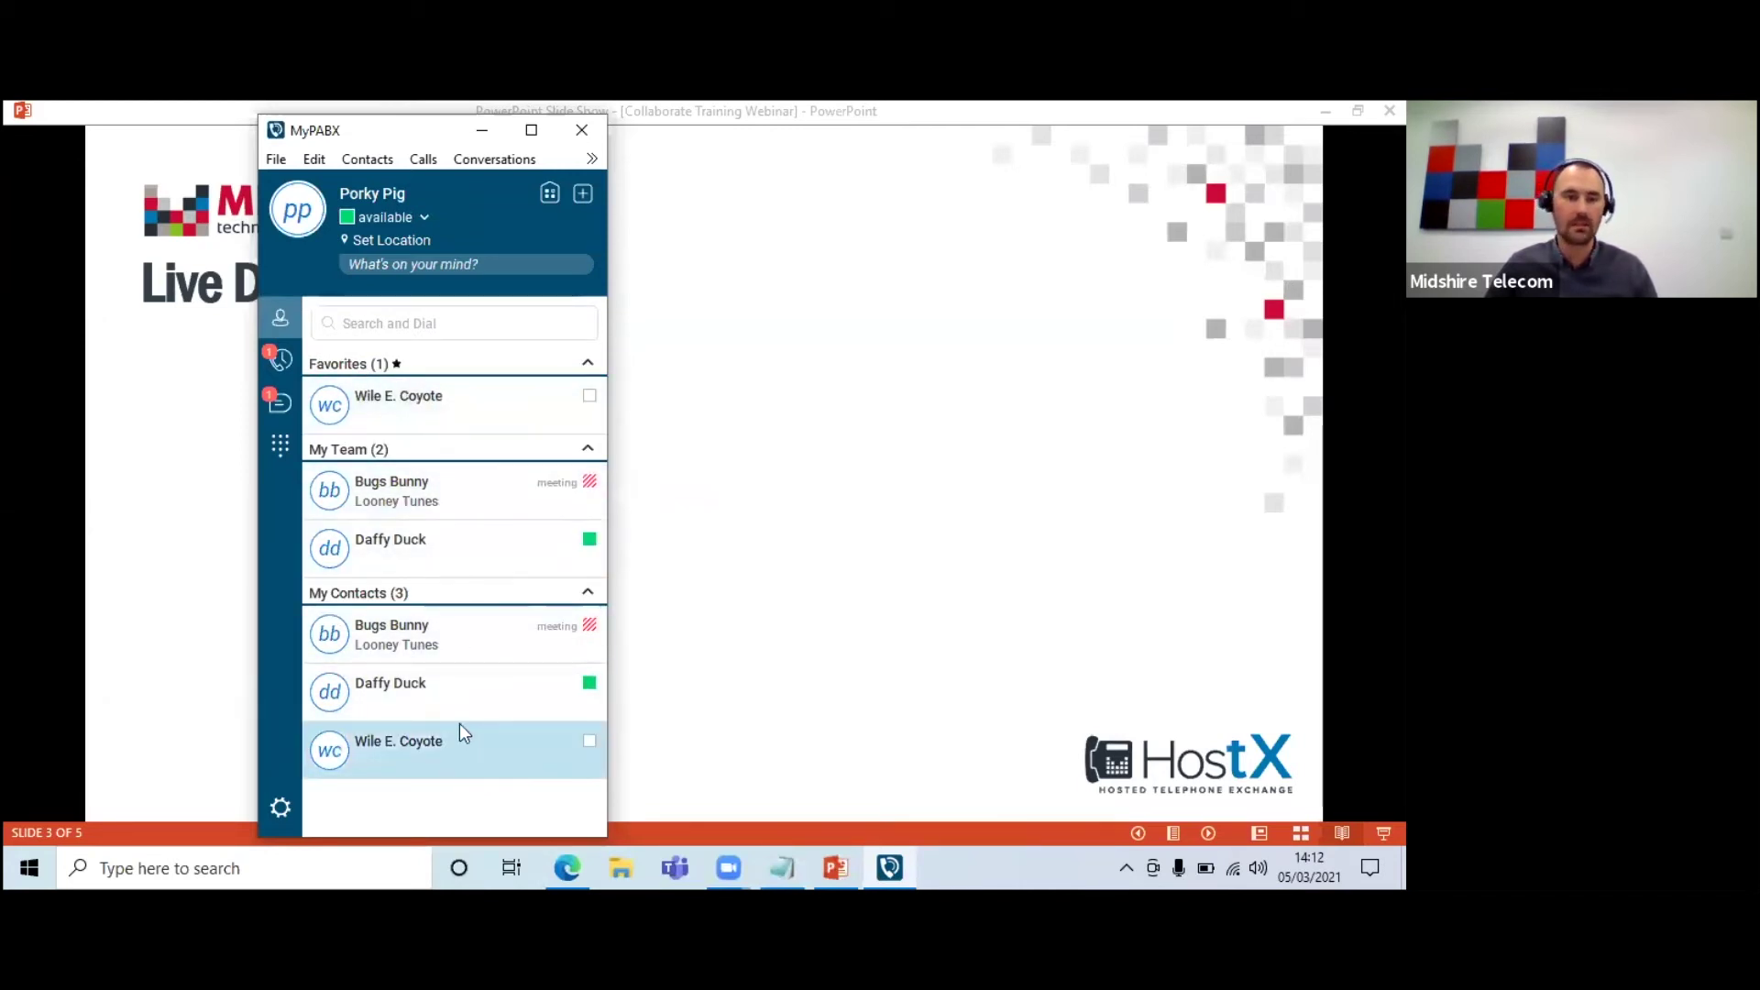
{"action": "mouse_move", "coordinate": [431, 704]}
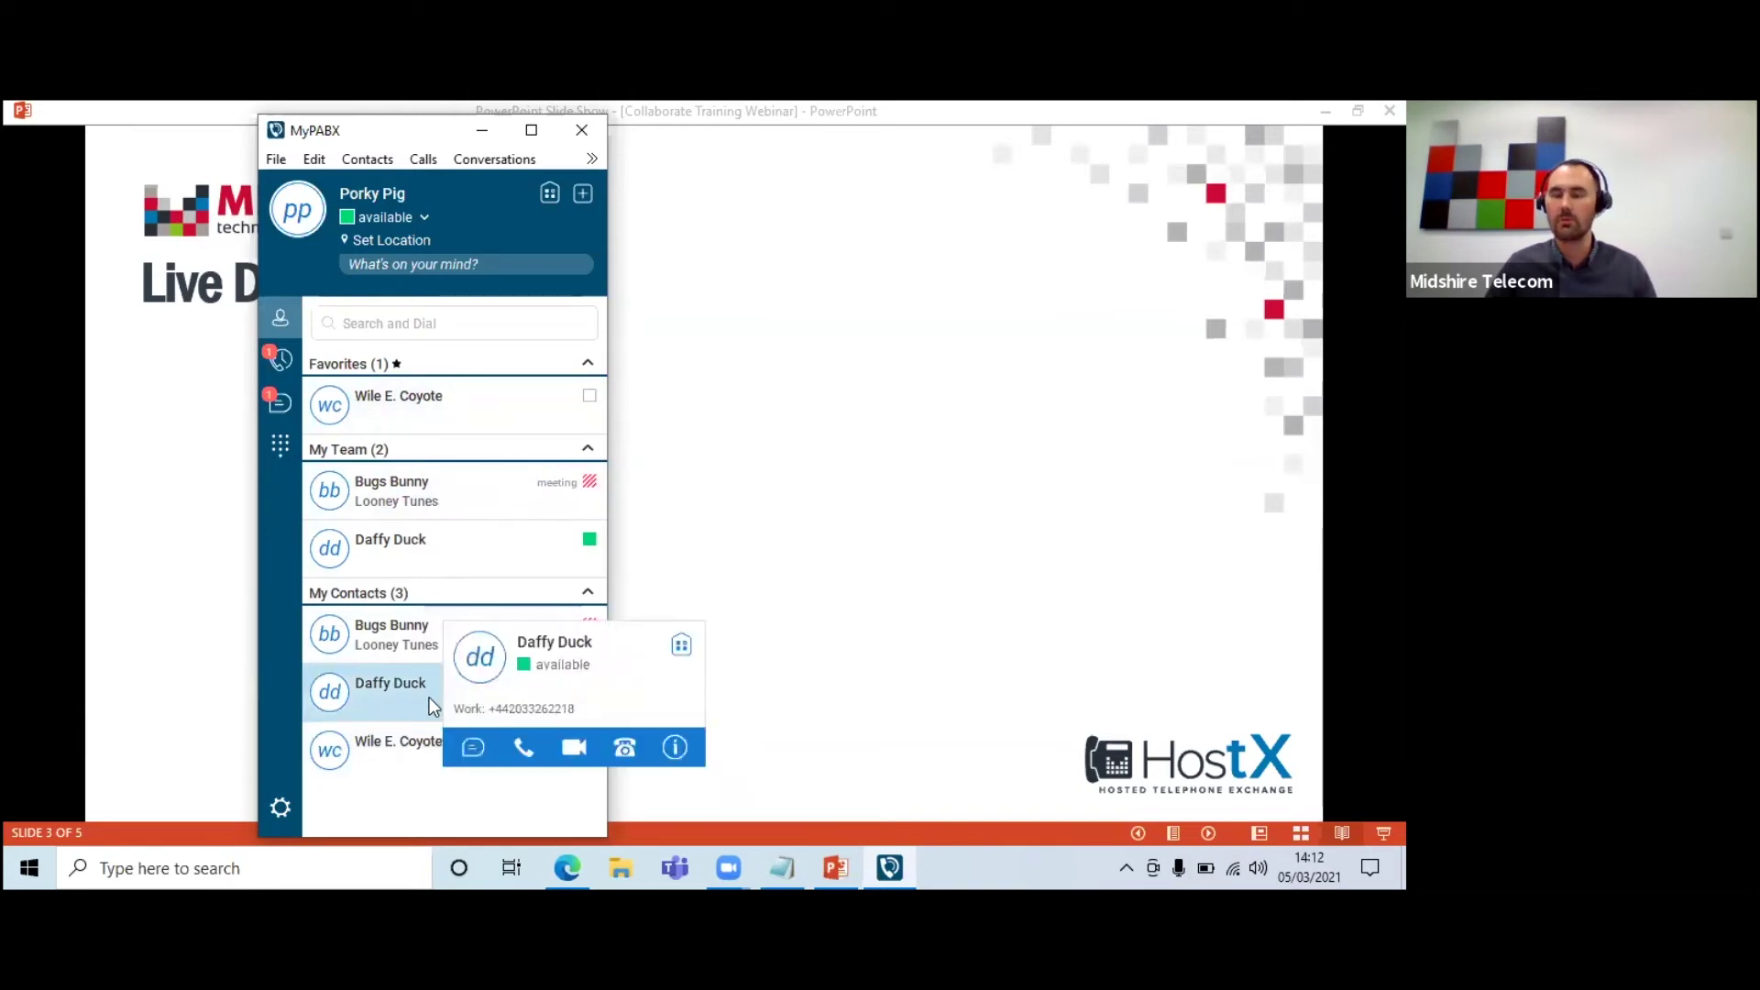
{"action": "mouse_move", "coordinate": [431, 636]}
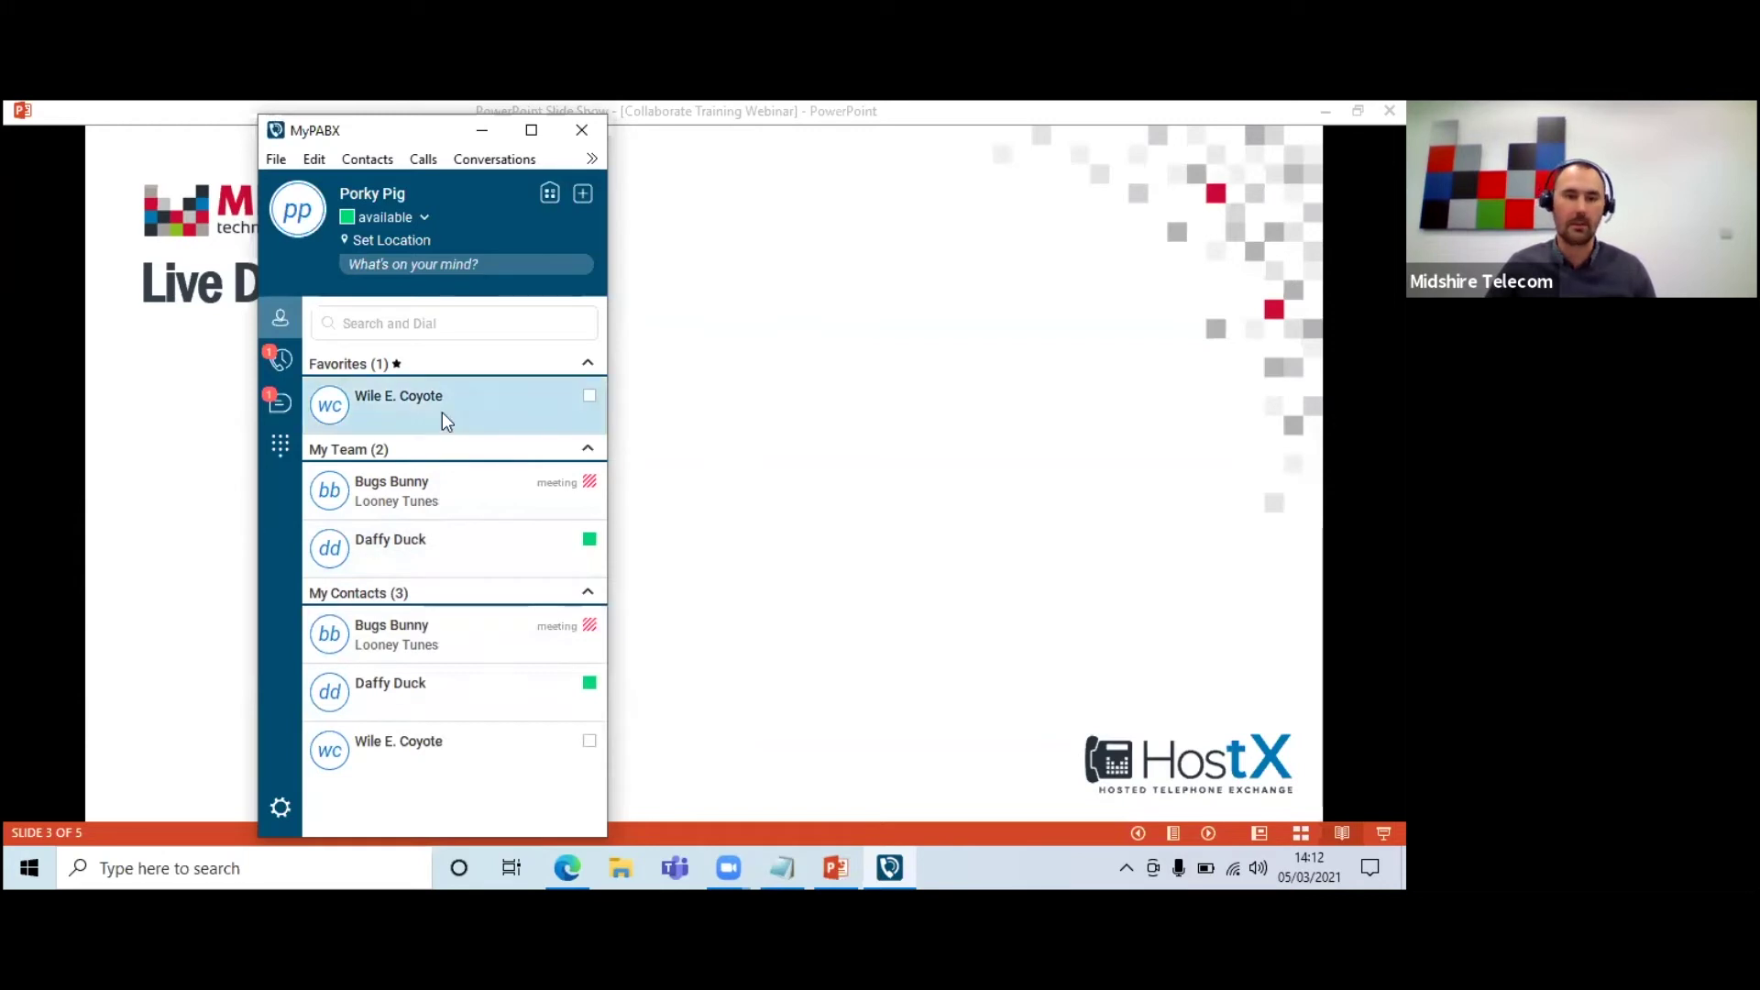
- Show the call history and scroll the Calls list, headed by the 14:12 Acme call
{"action": "left_click", "coordinate": [286, 365]}
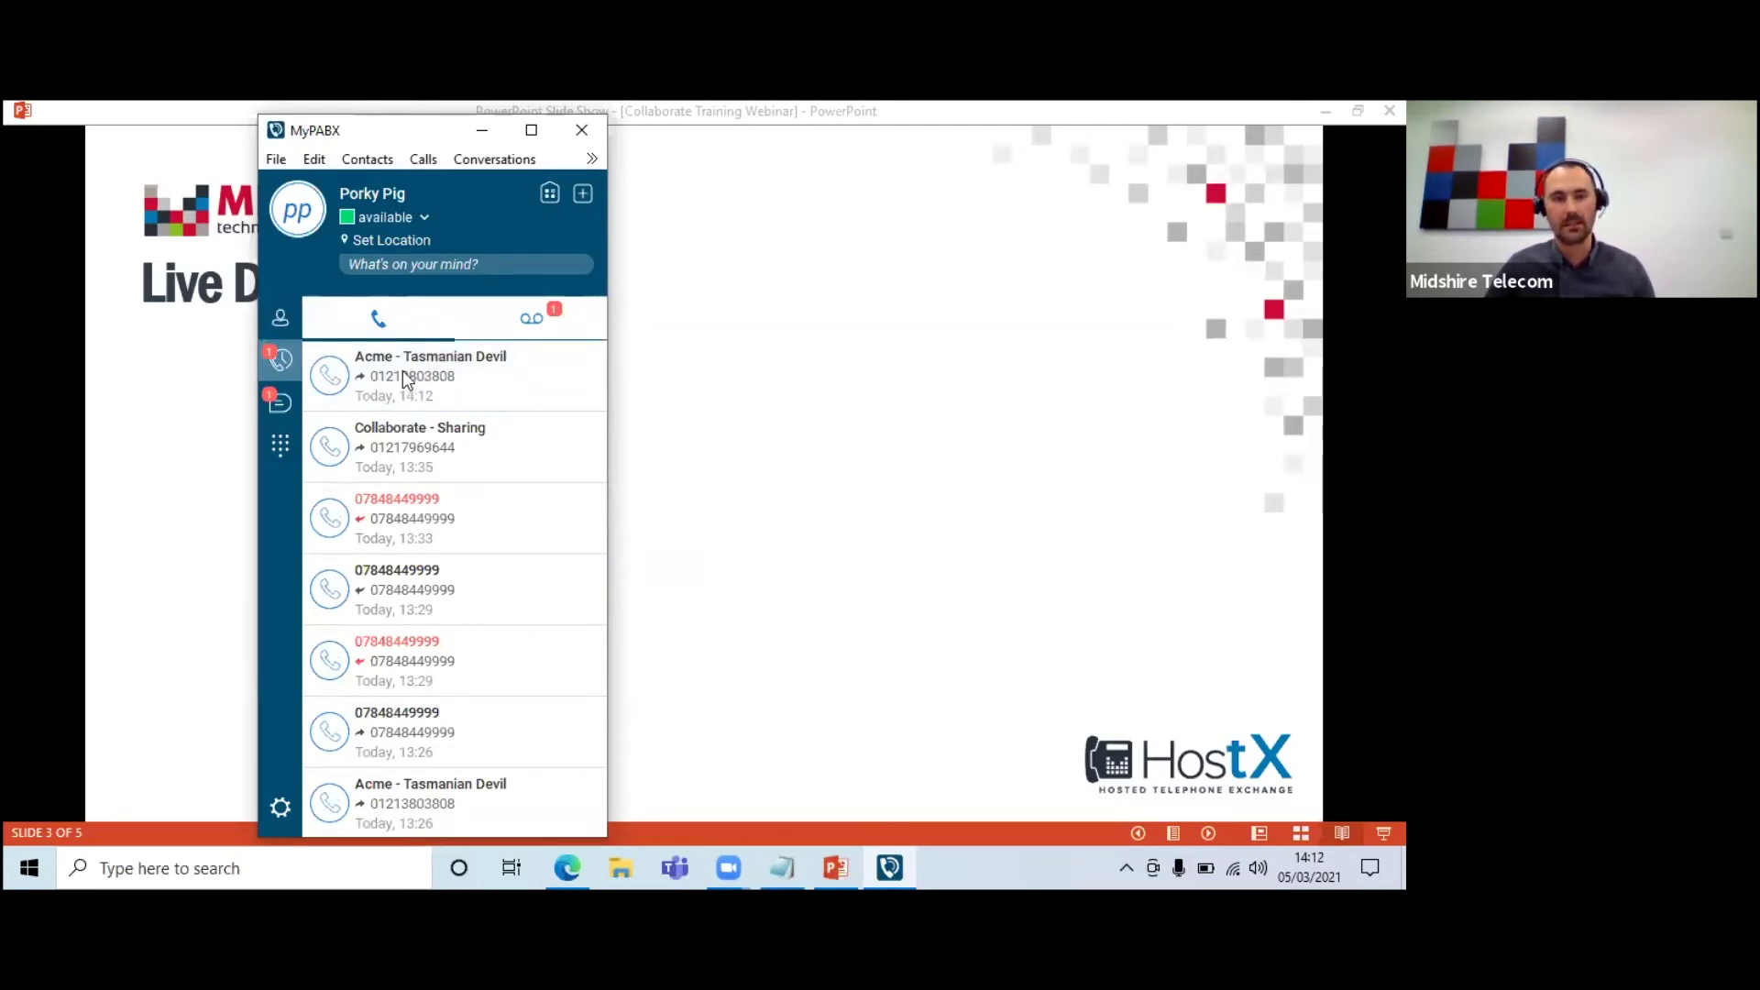
{"action": "scroll", "coordinate": [420, 482], "scroll_direction": "down", "scroll_amount": 4}
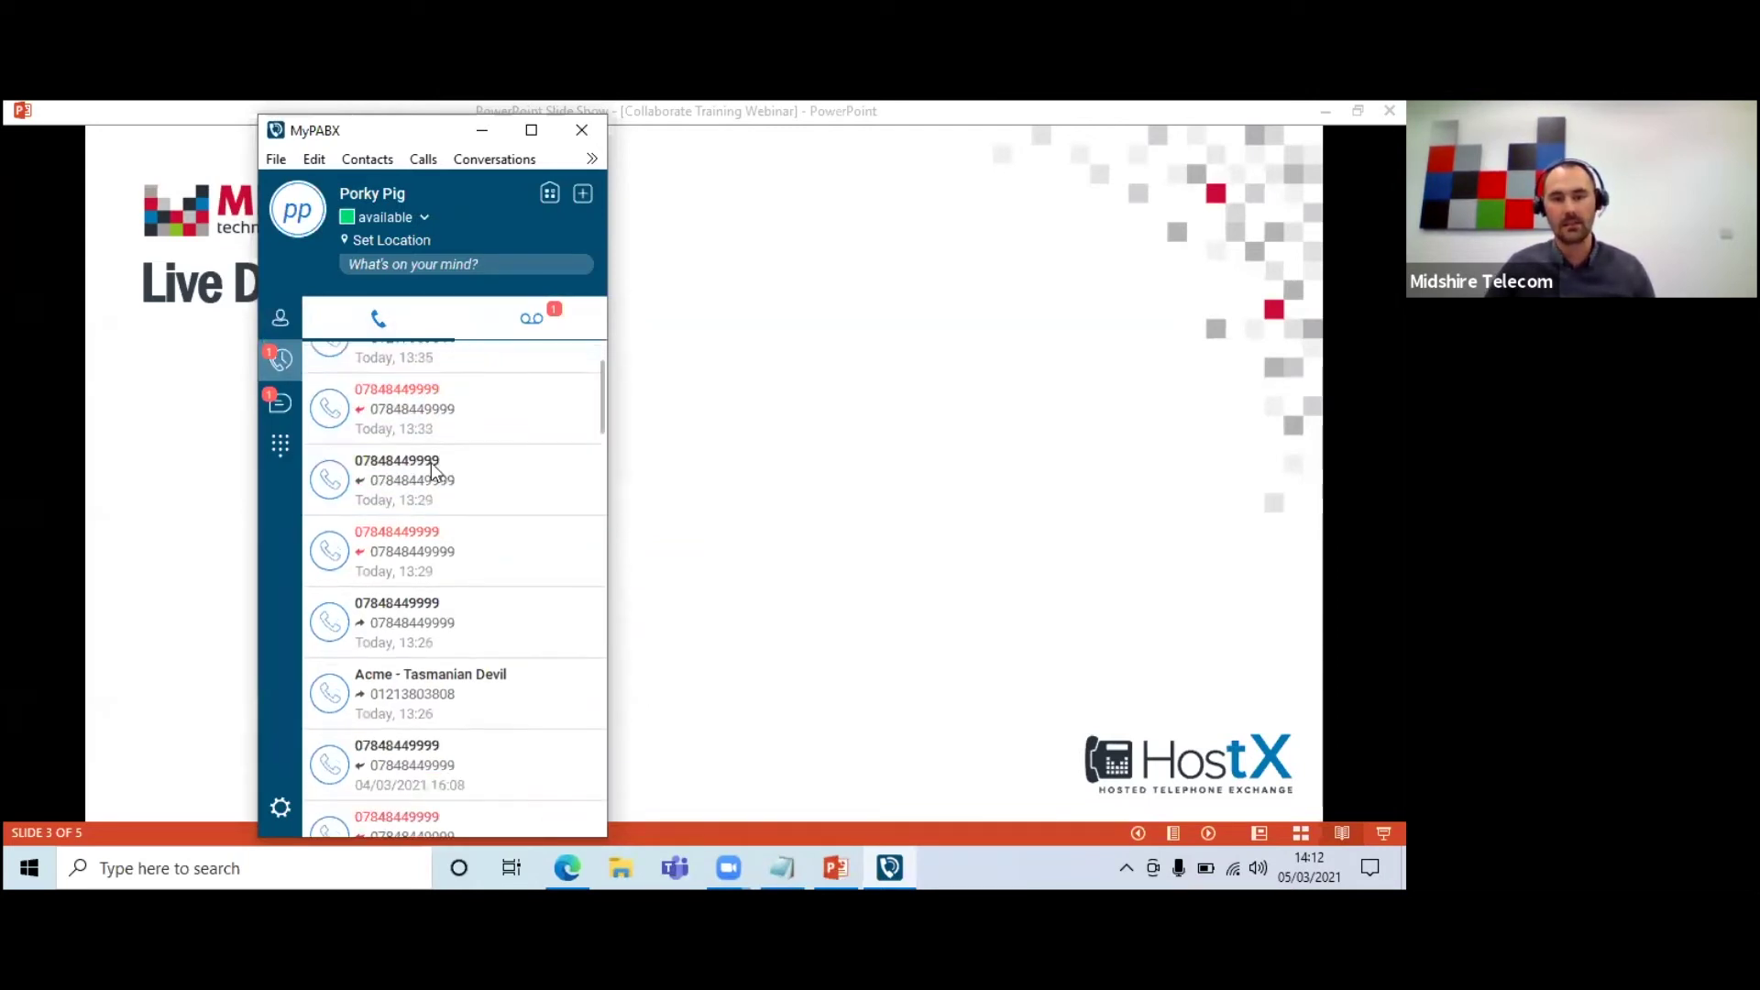
{"action": "scroll", "coordinate": [433, 461], "scroll_direction": "down", "scroll_amount": 1}
{"action": "scroll", "coordinate": [433, 458], "scroll_direction": "up", "scroll_amount": 5}
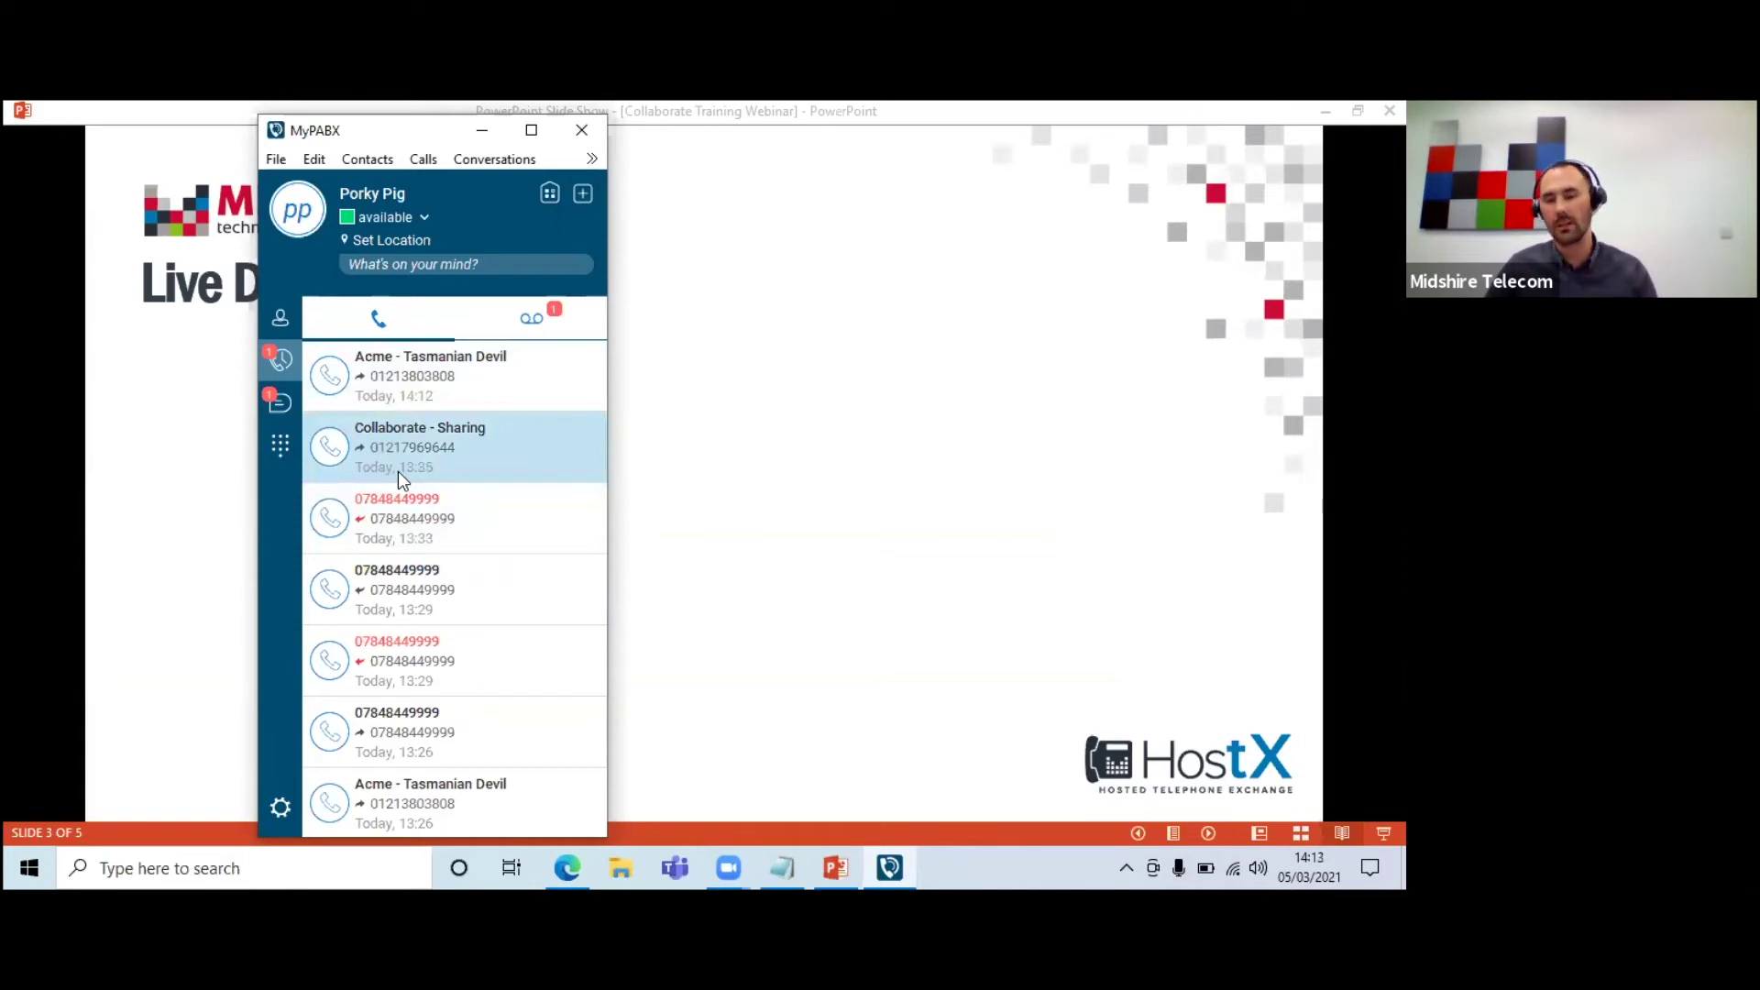
{"action": "scroll", "coordinate": [403, 482], "scroll_direction": "down", "scroll_amount": 2}
{"action": "scroll", "coordinate": [407, 481], "scroll_direction": "up", "scroll_amount": 2}
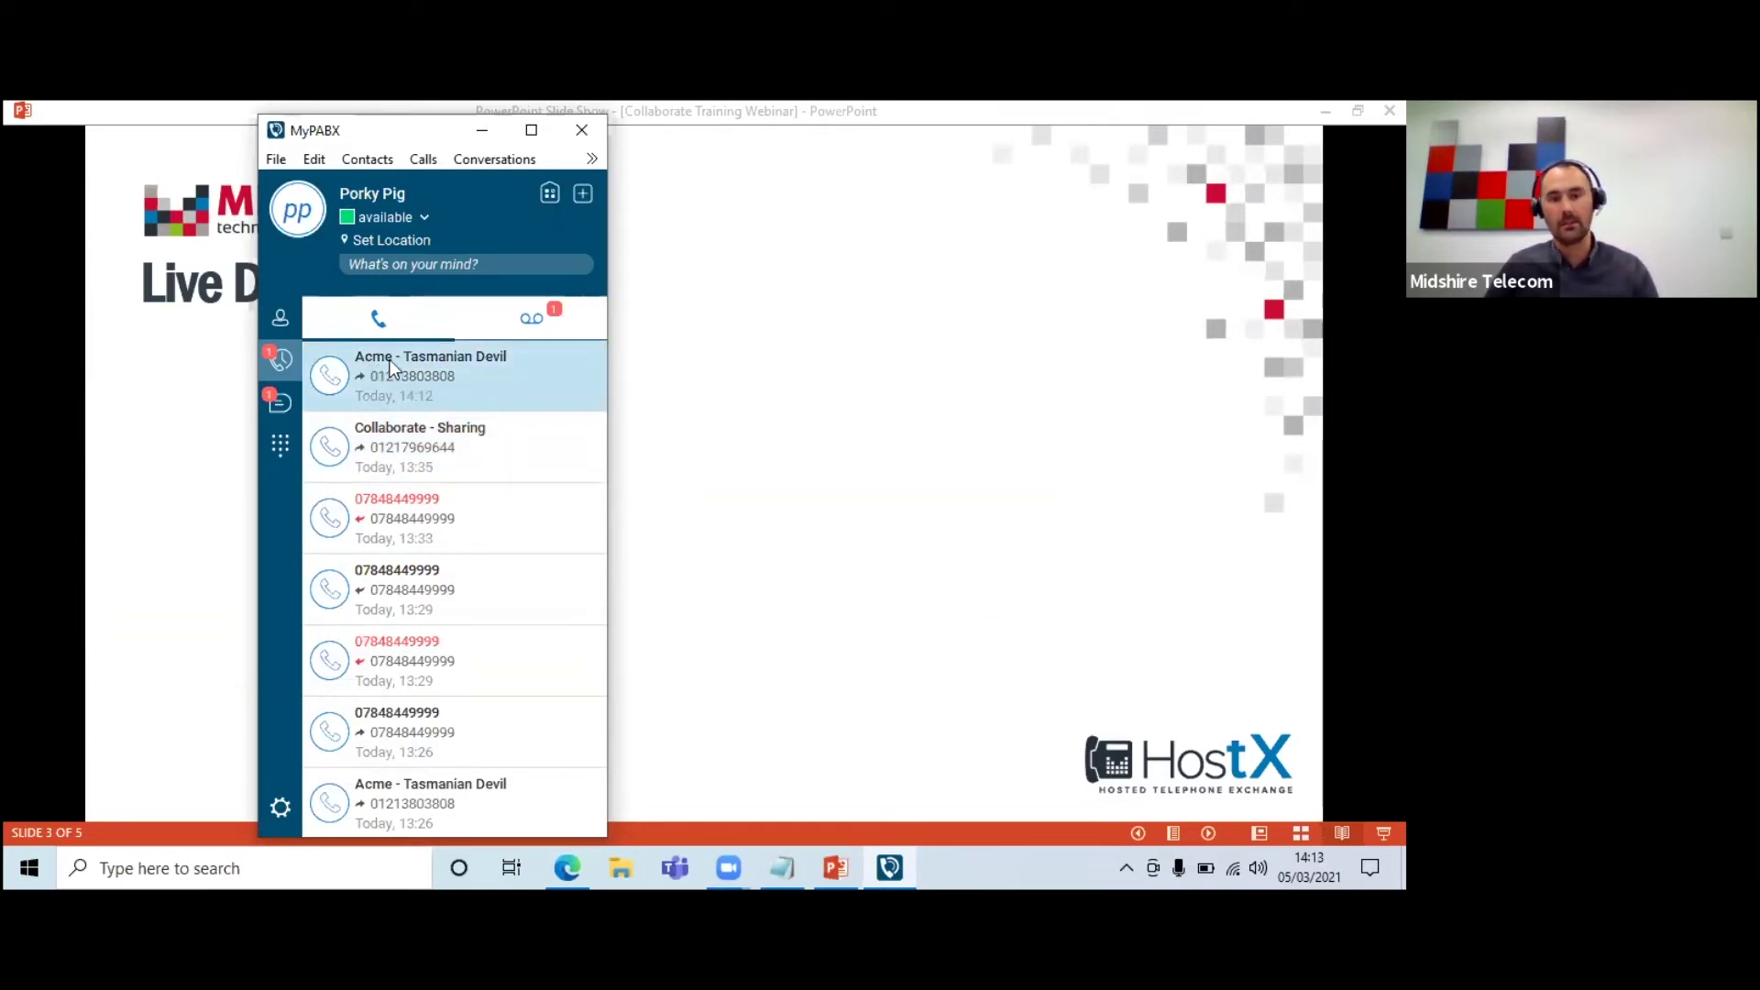
- Call back the missed number, hang up, and show the voicemail list with one message
{"action": "double_click", "coordinate": [365, 521]}
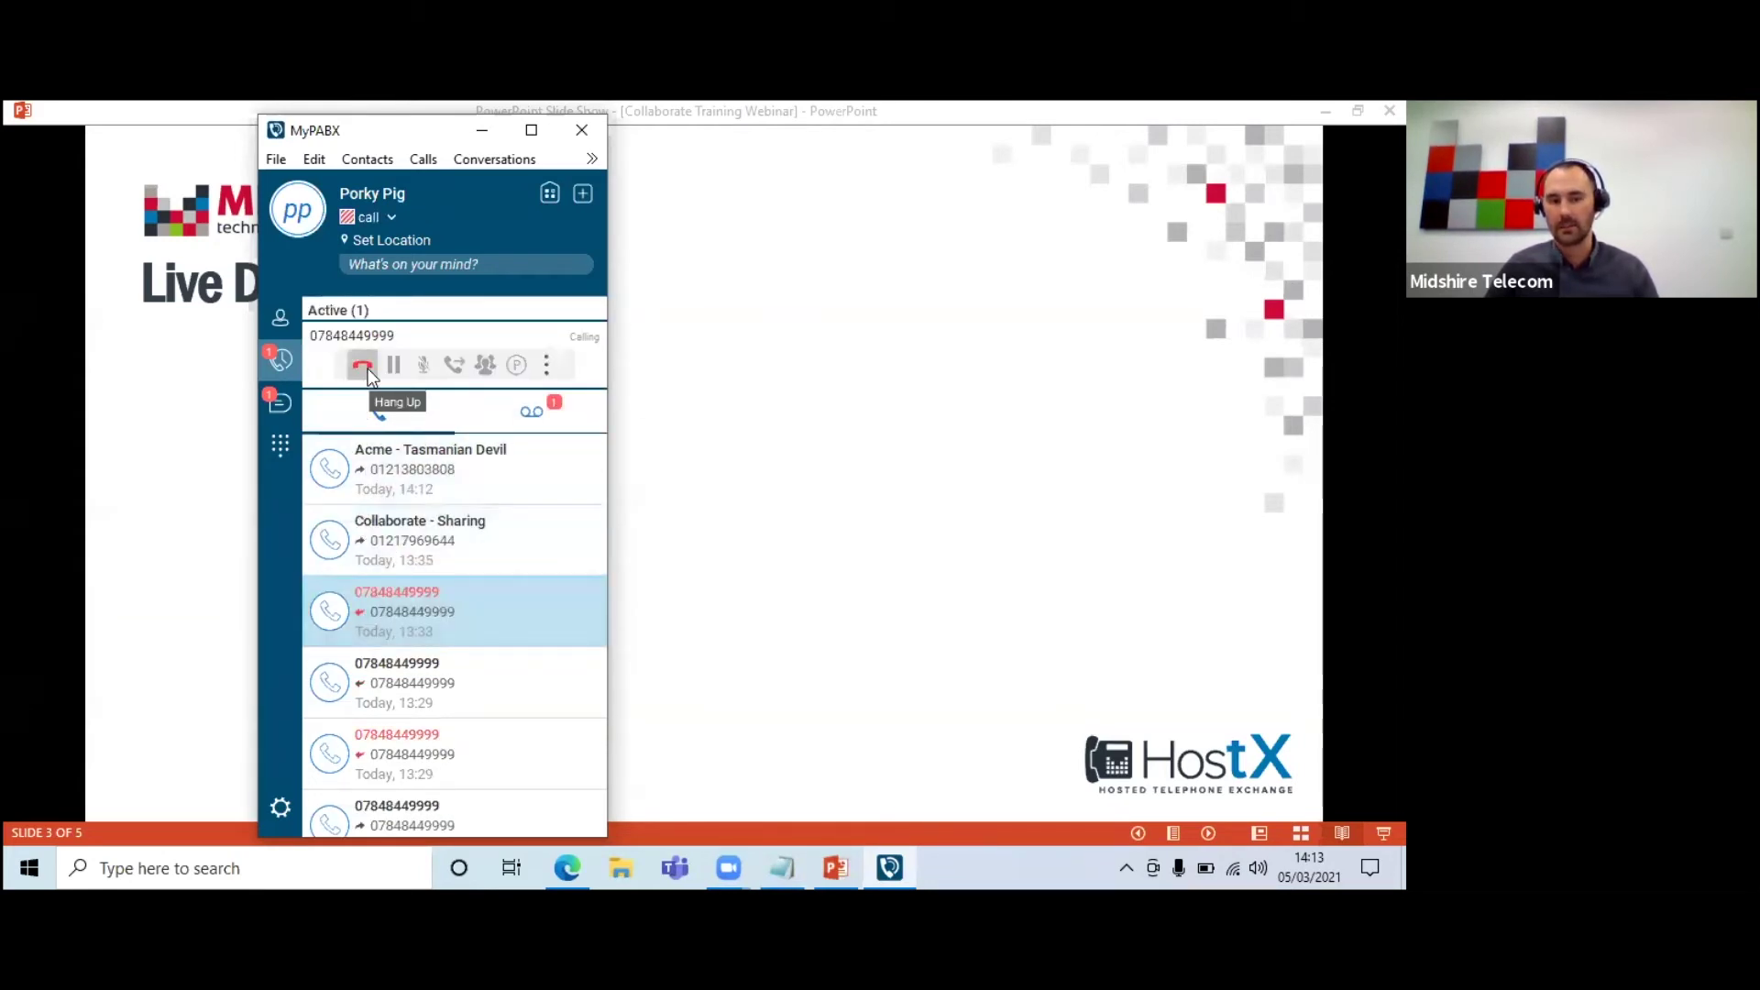
{"action": "left_click", "coordinate": [365, 368]}
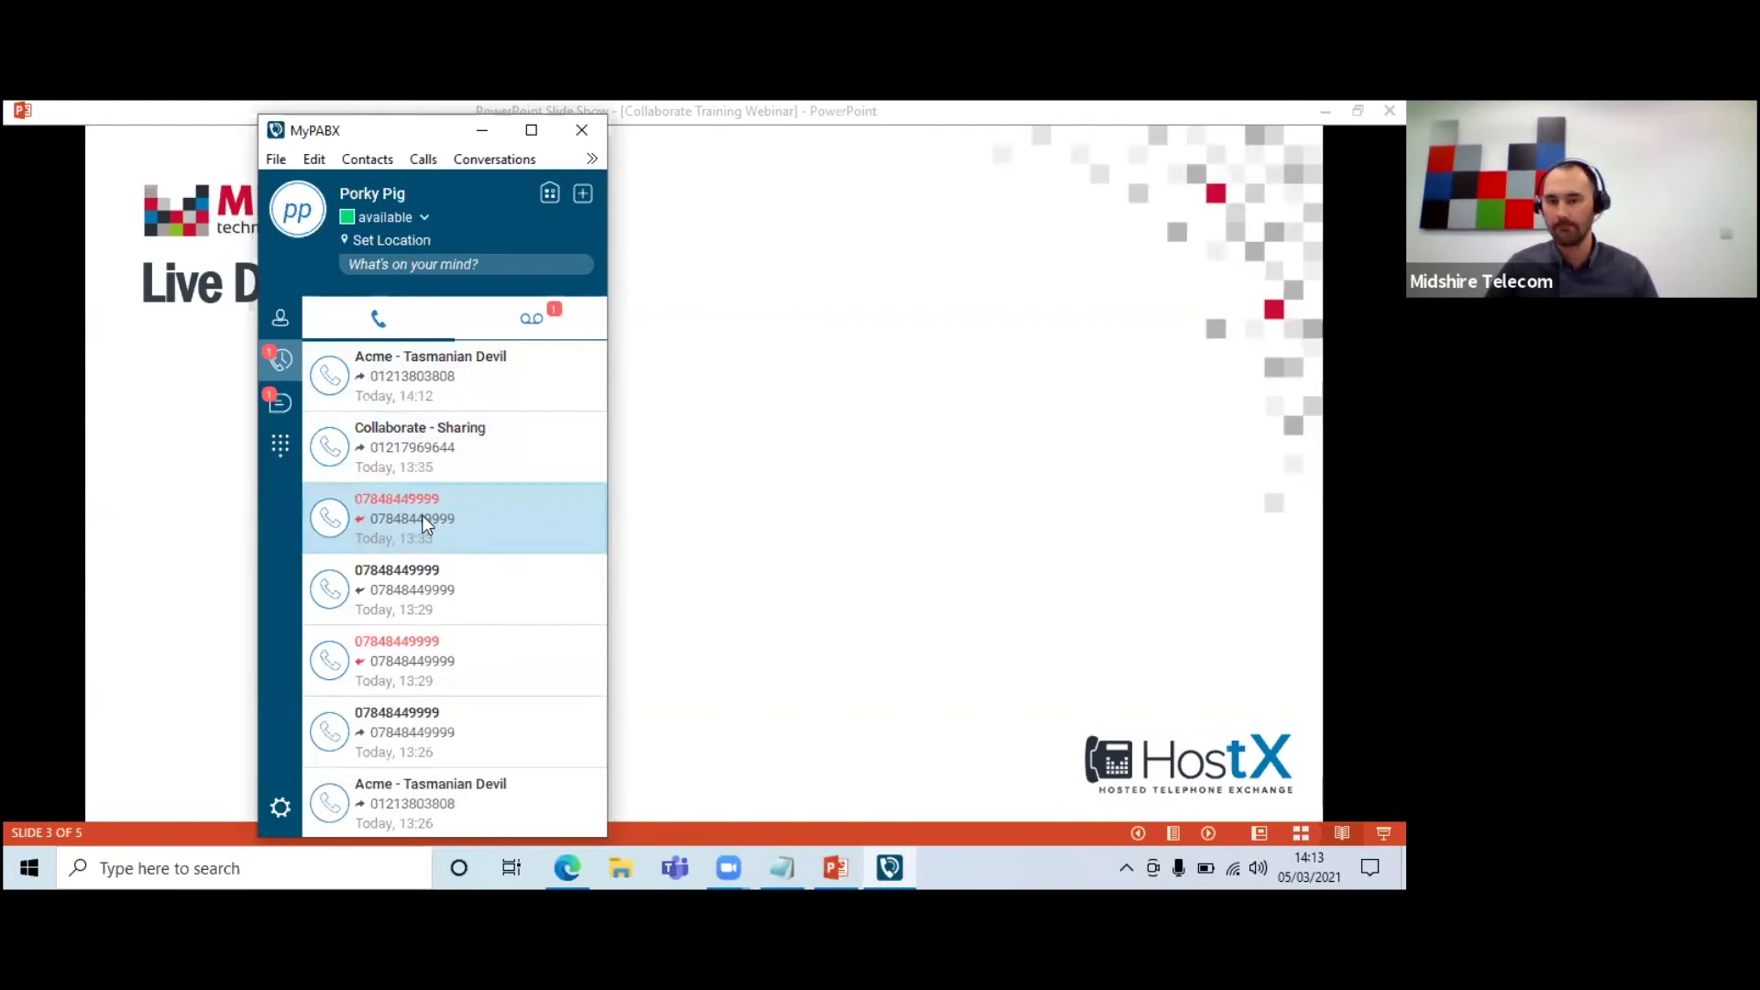
{"action": "left_click", "coordinate": [517, 327]}
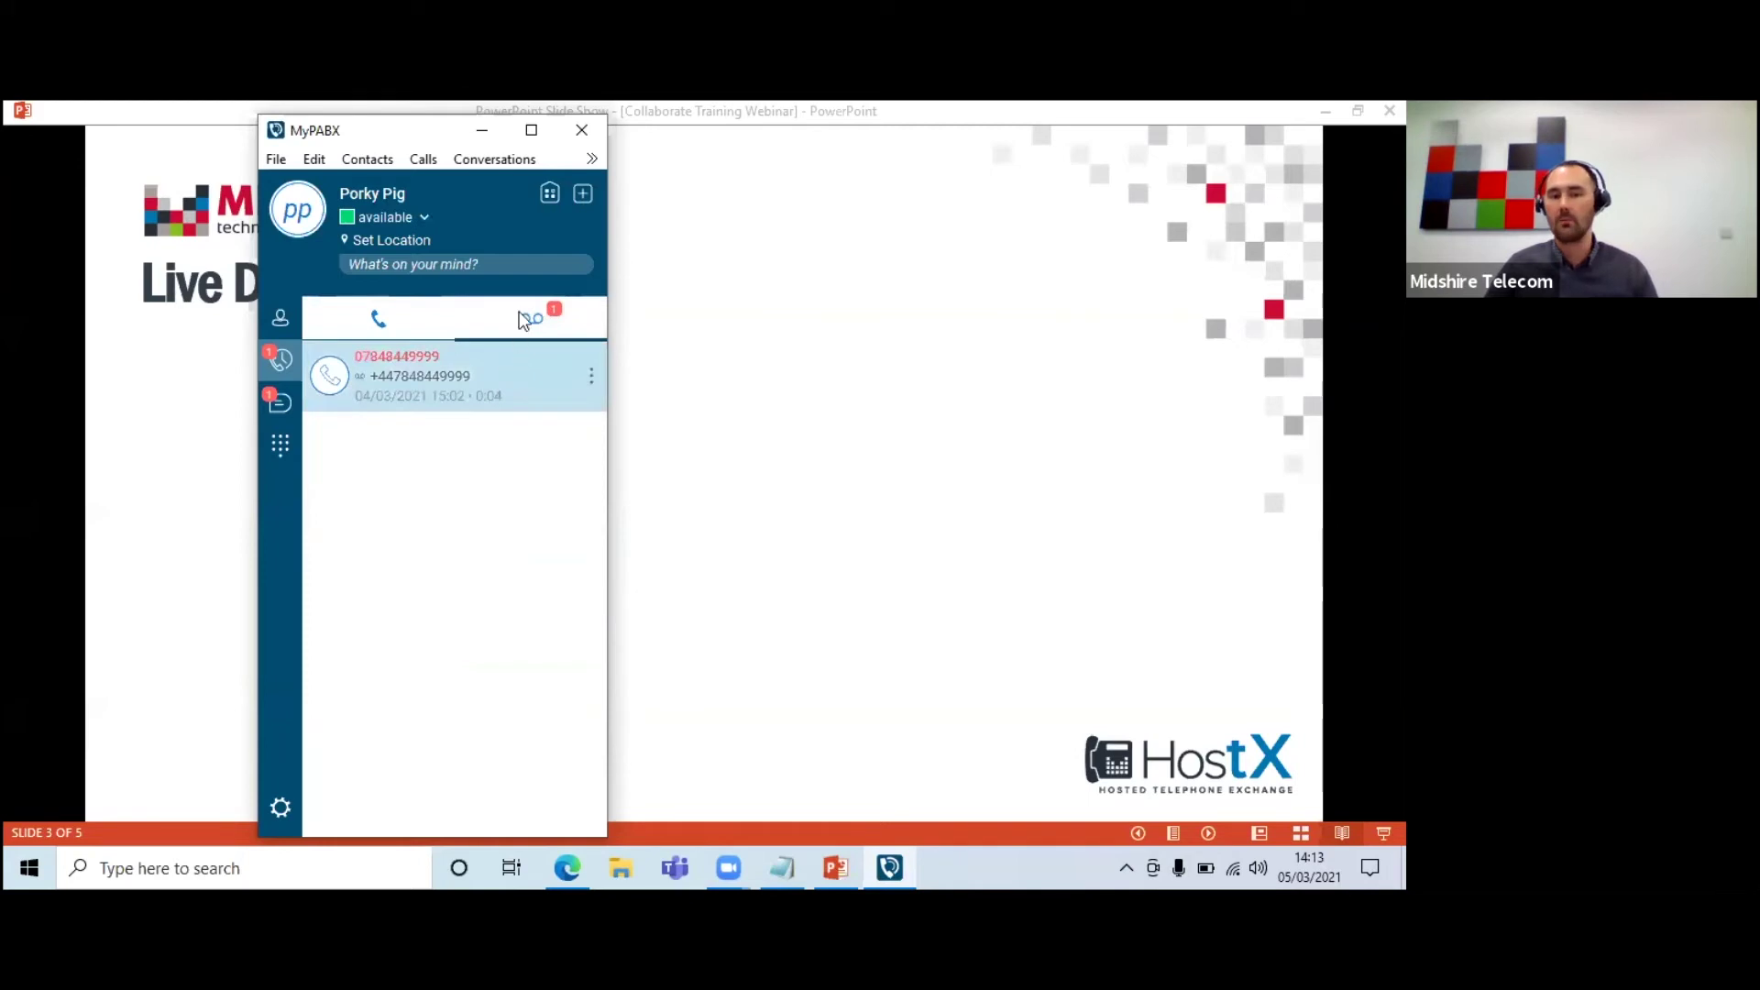
- Delete the single voicemail message and confirm the deletion
{"action": "left_click", "coordinate": [521, 312]}
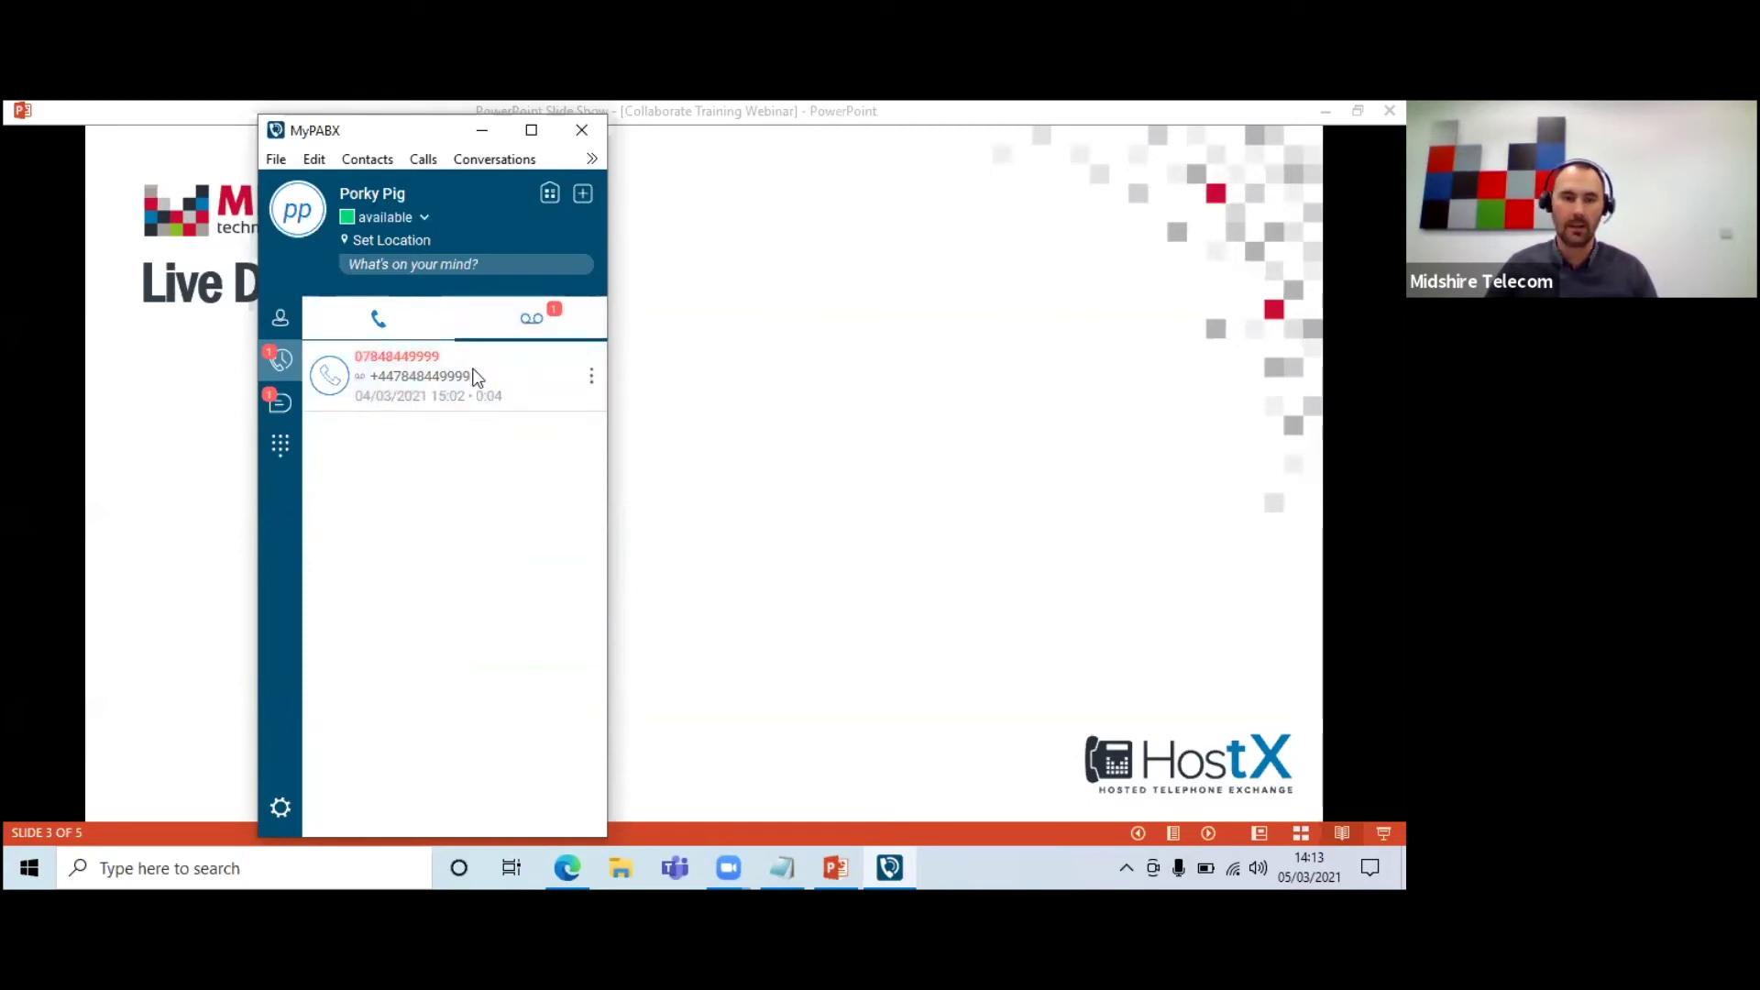
{"action": "left_click", "coordinate": [592, 376]}
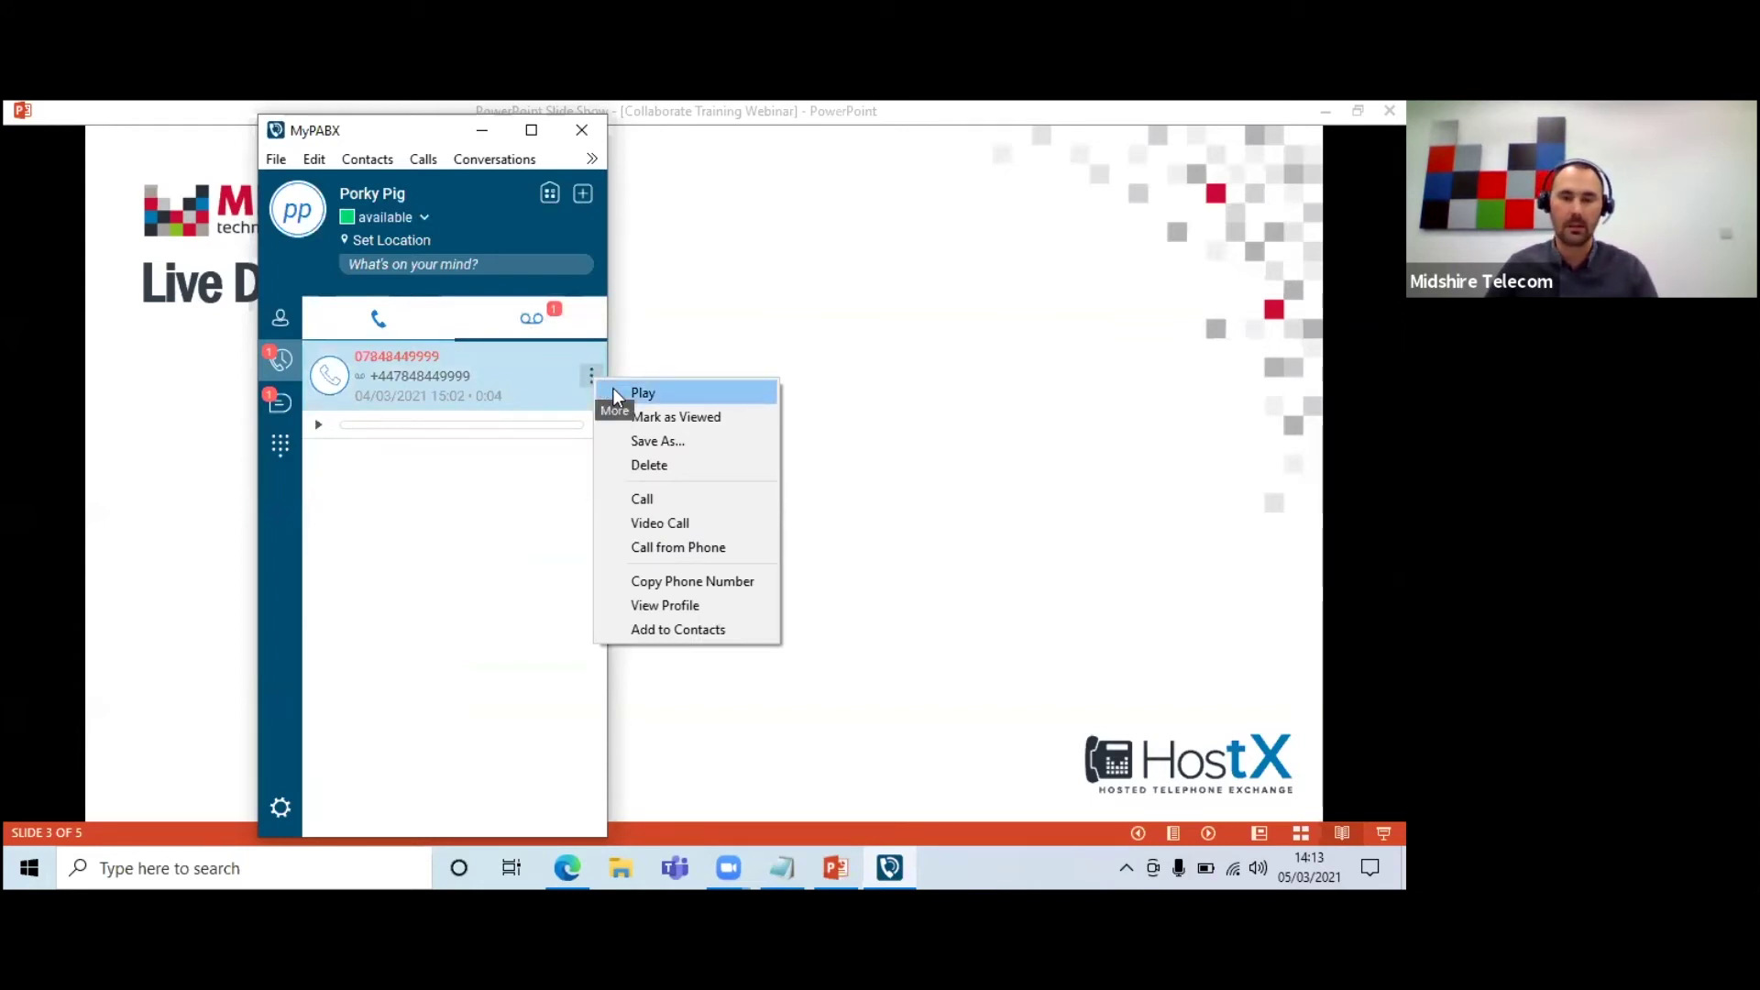
{"action": "left_click", "coordinate": [665, 465]}
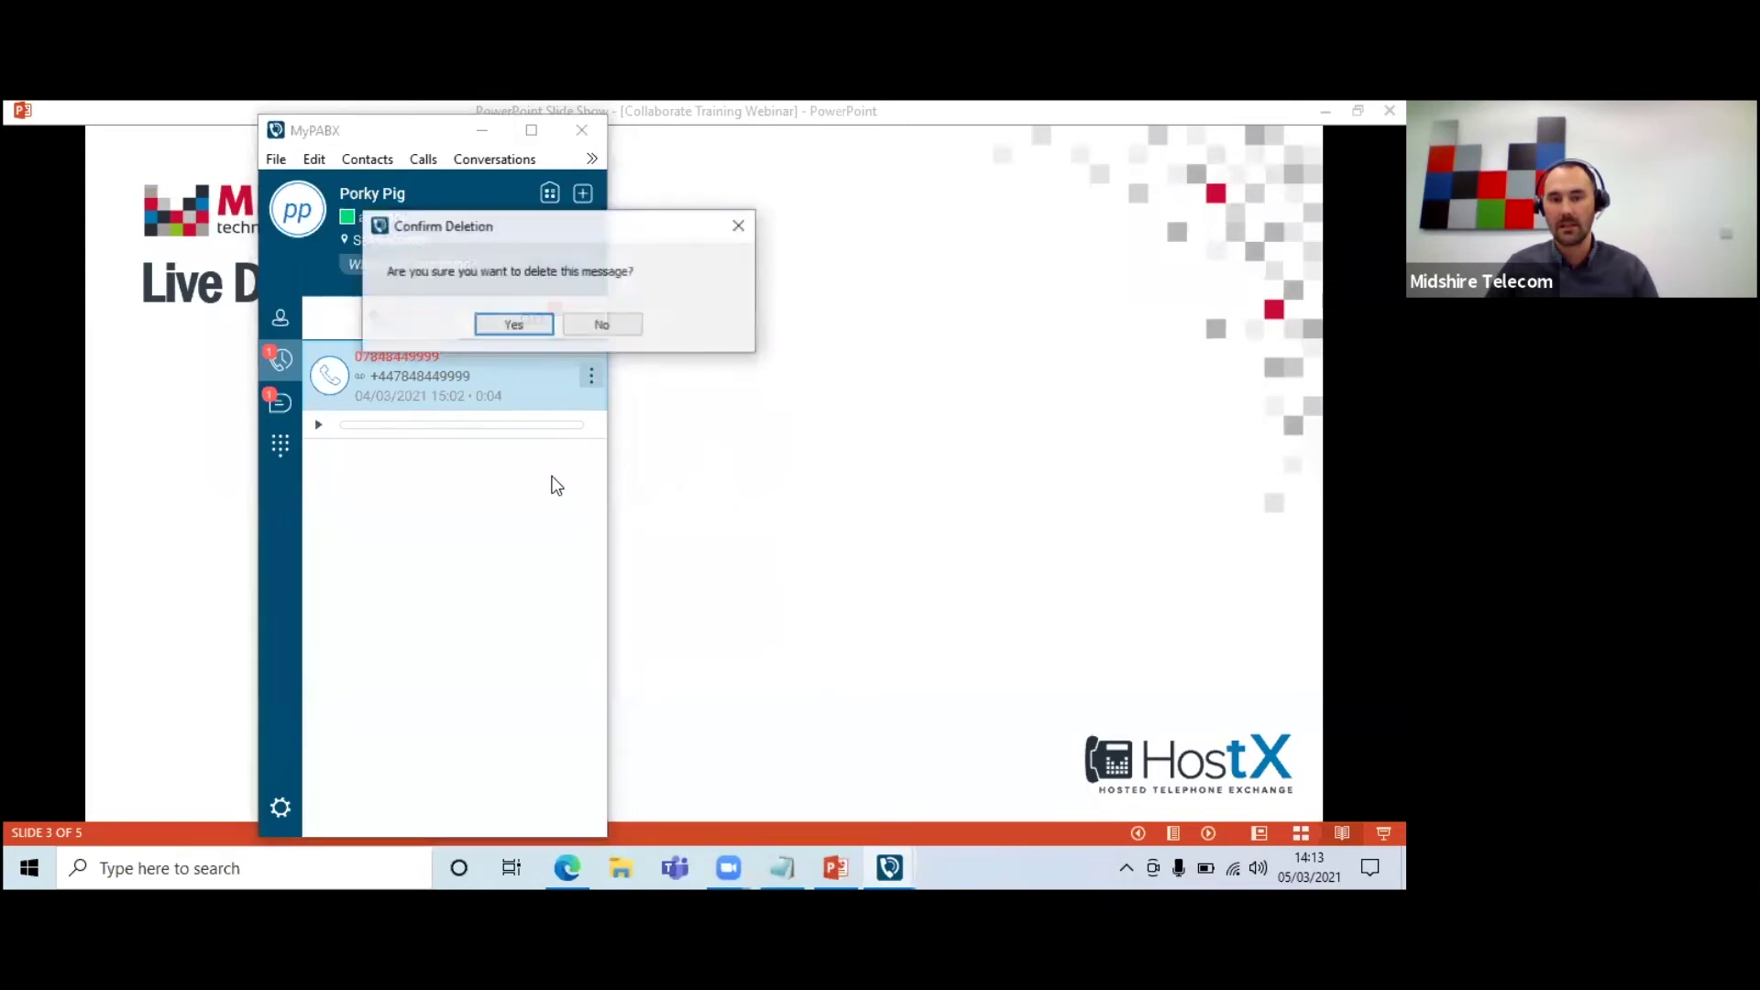
{"action": "left_click", "coordinate": [515, 326]}
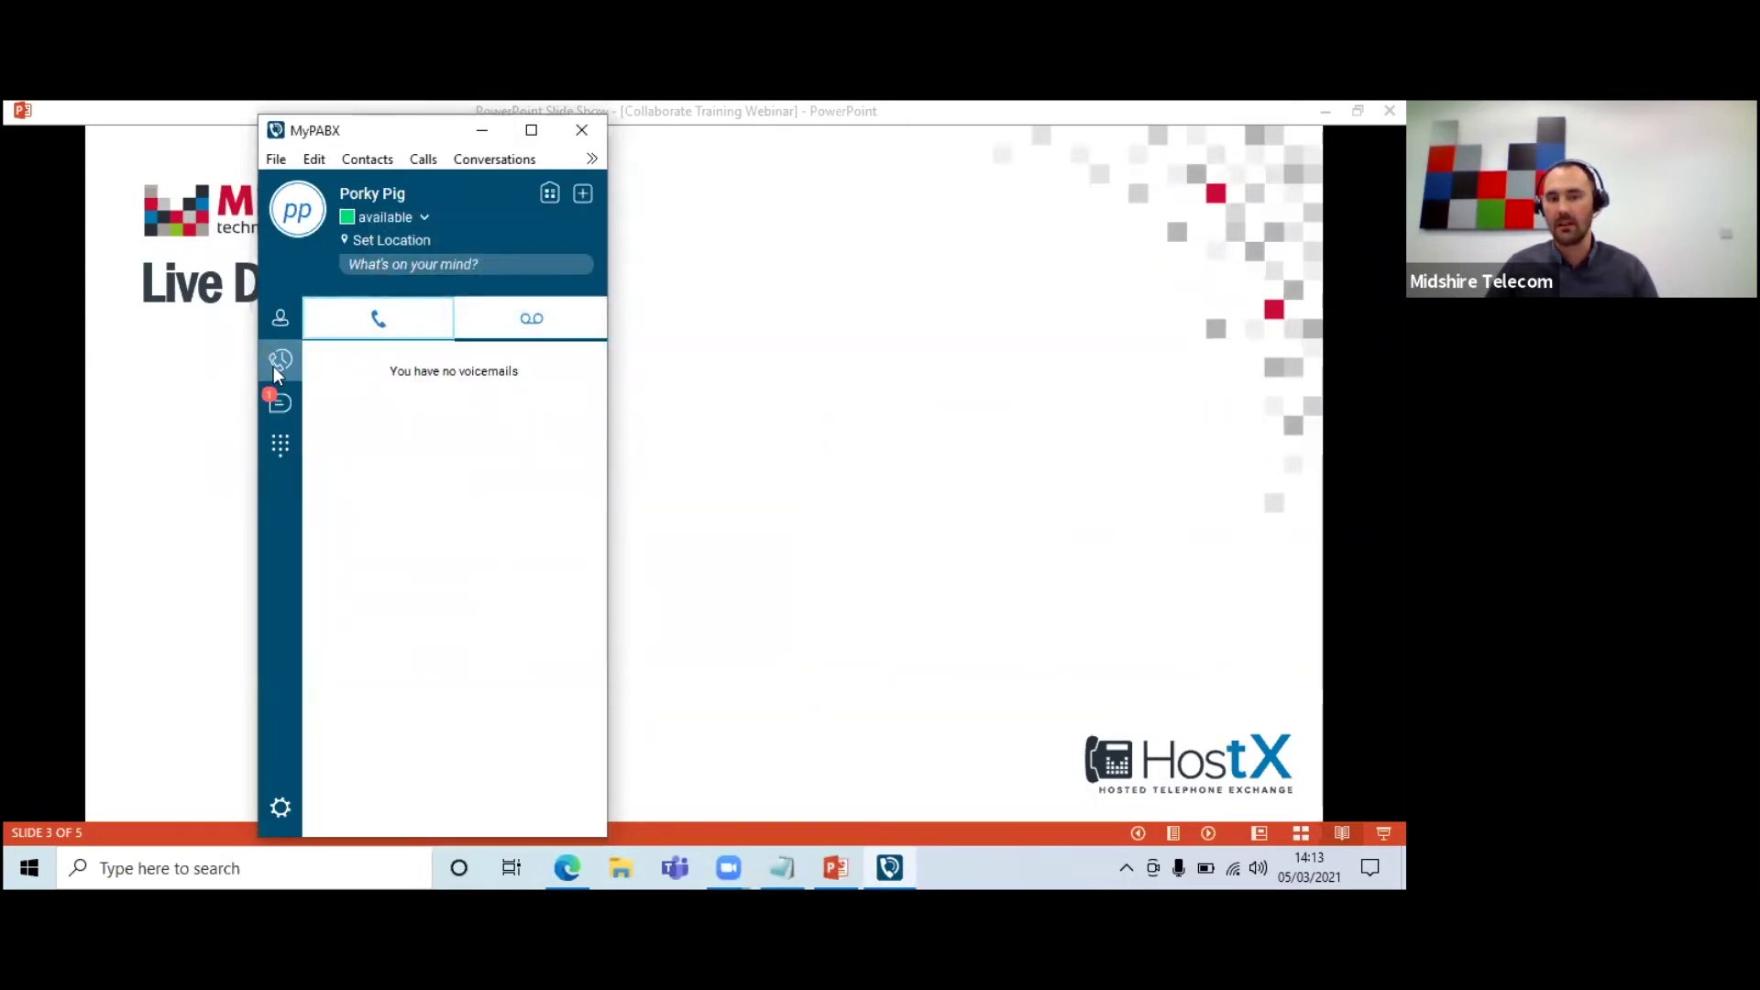
- Reload the call history, then check the voicemail list is now empty
{"action": "left_click", "coordinate": [387, 317]}
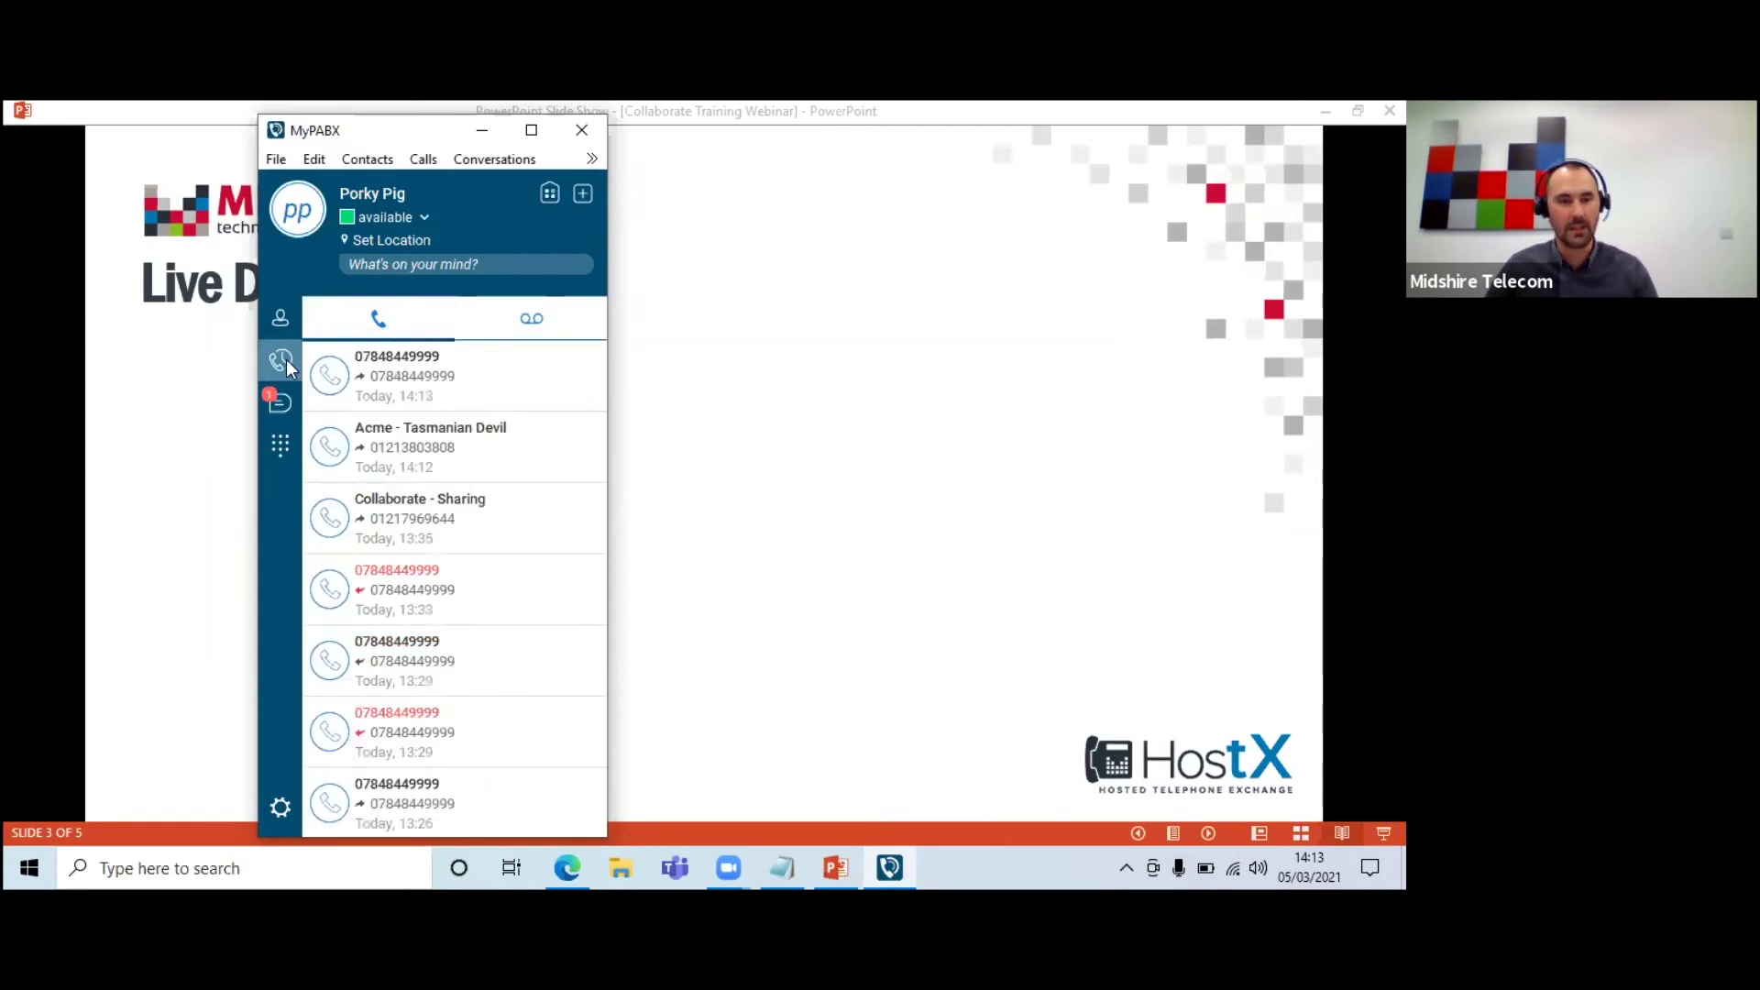
{"action": "left_click", "coordinate": [287, 359]}
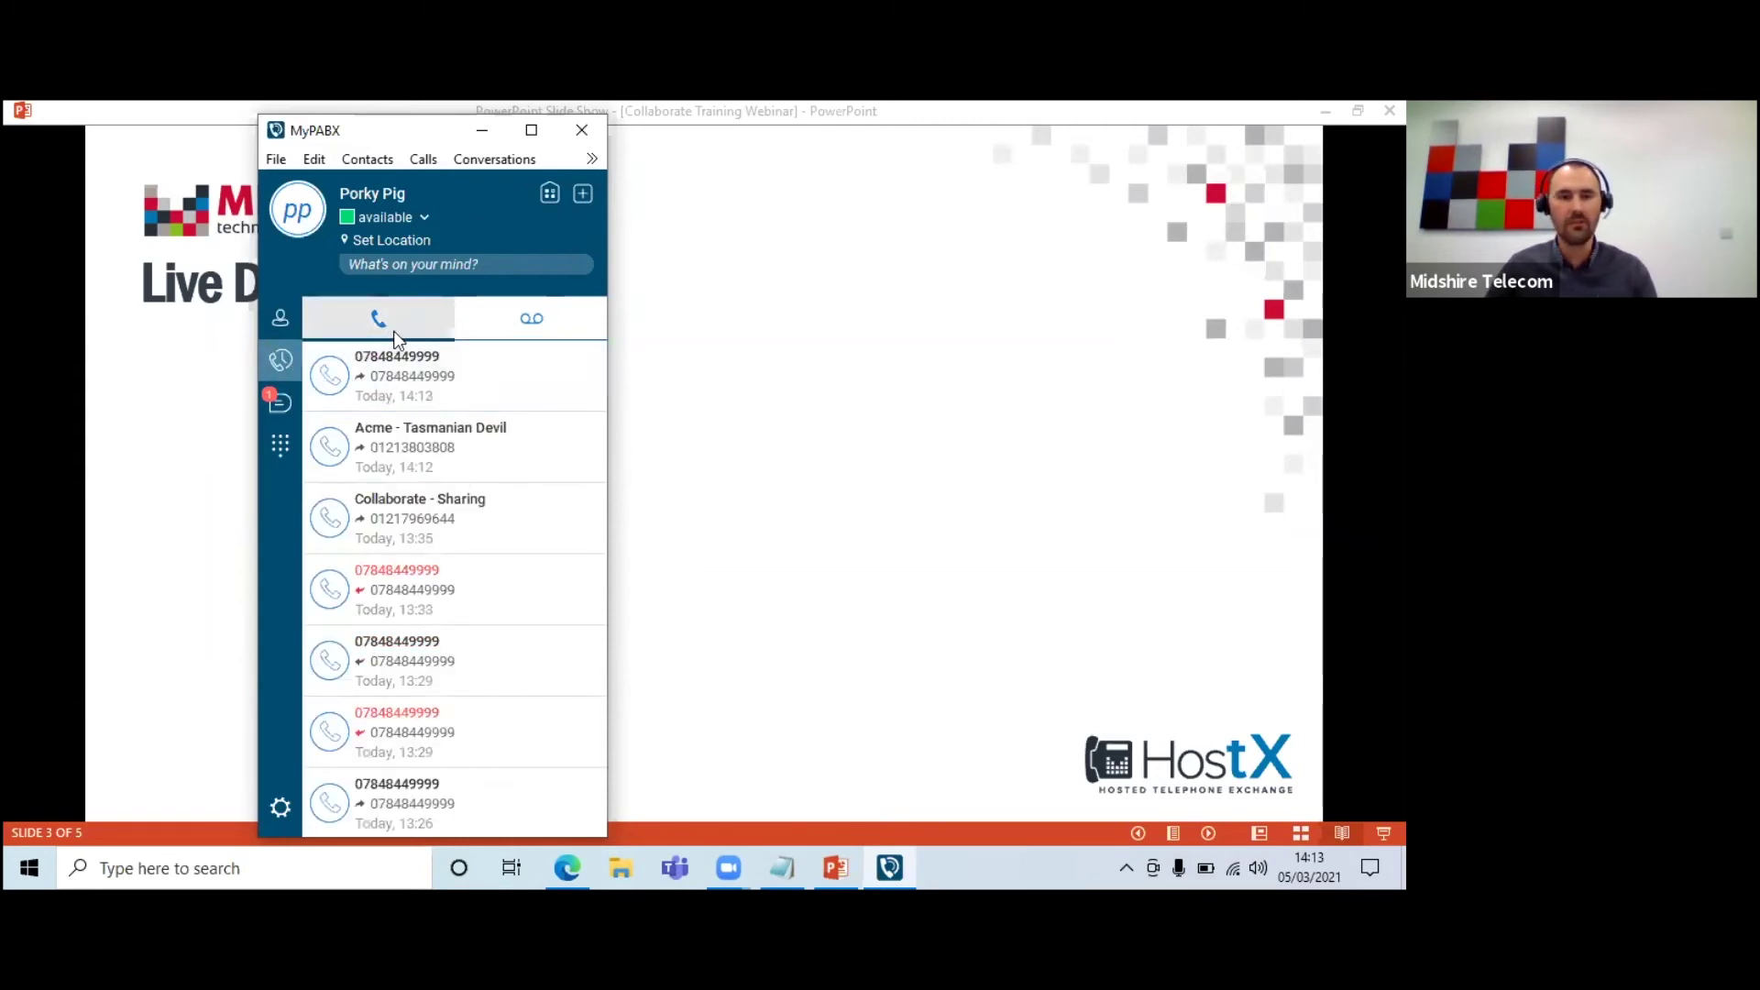
{"action": "left_click", "coordinate": [475, 329]}
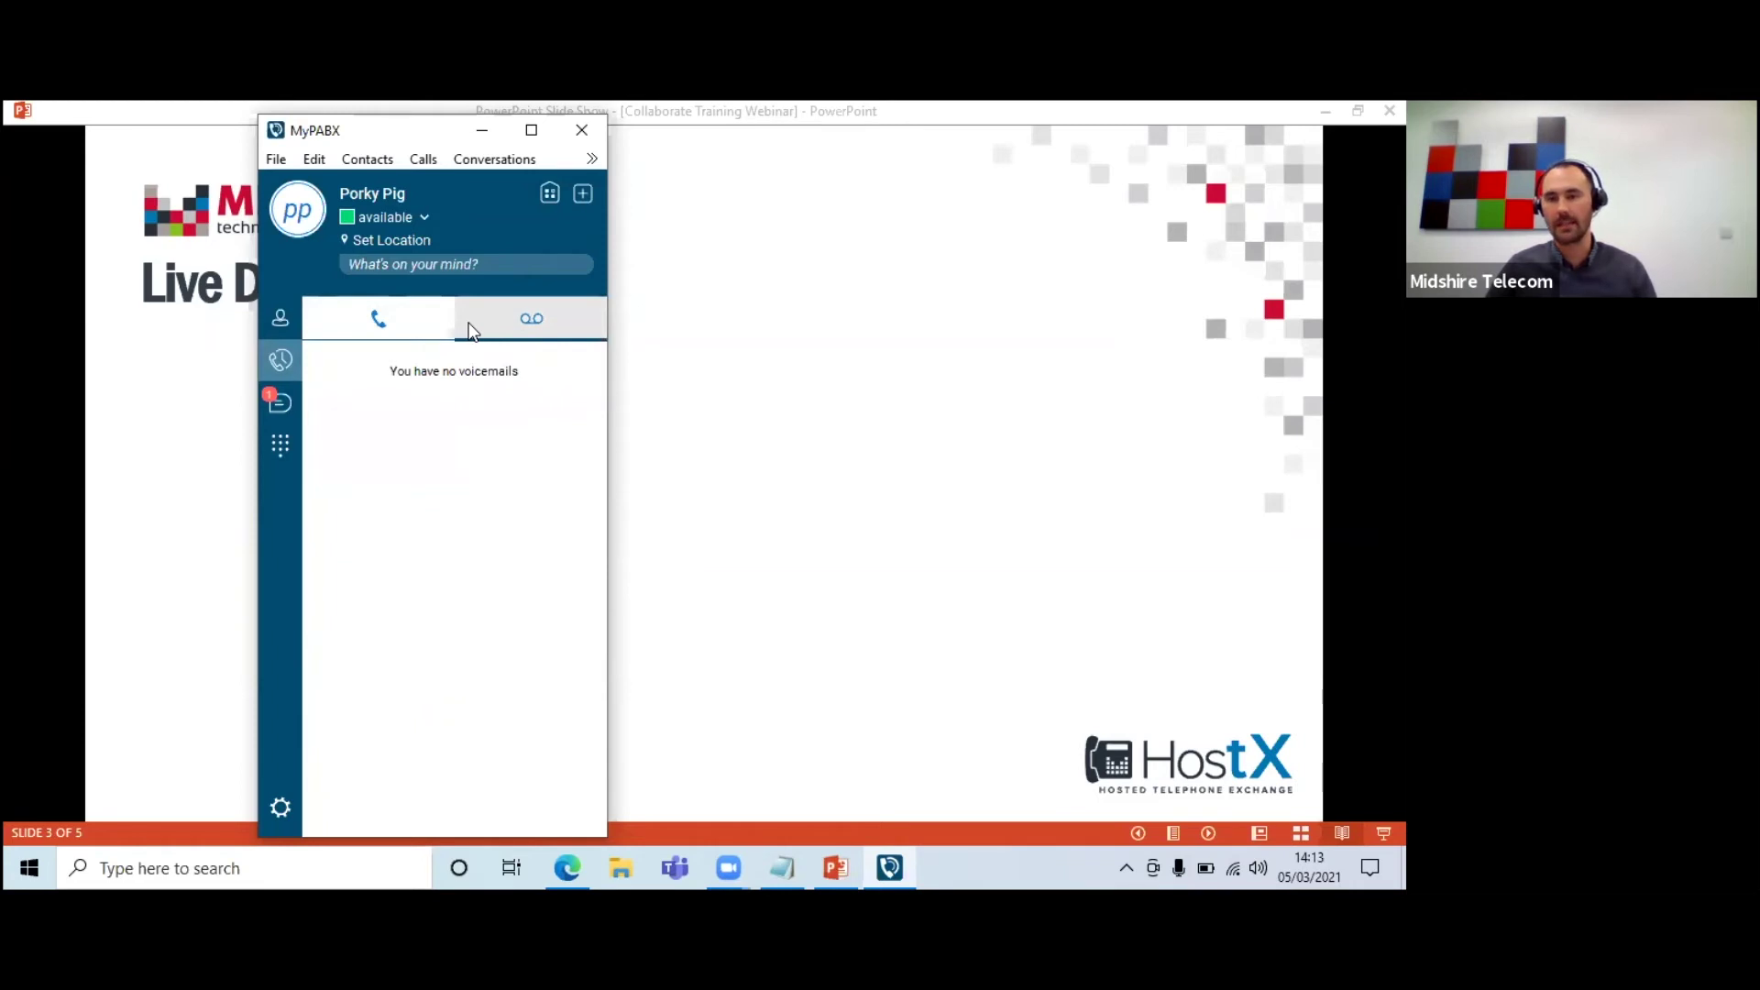
- Open the Bugs, Daffy group chat from chat history, view Daffy Duck's details, then close it
{"action": "left_click", "coordinate": [273, 409]}
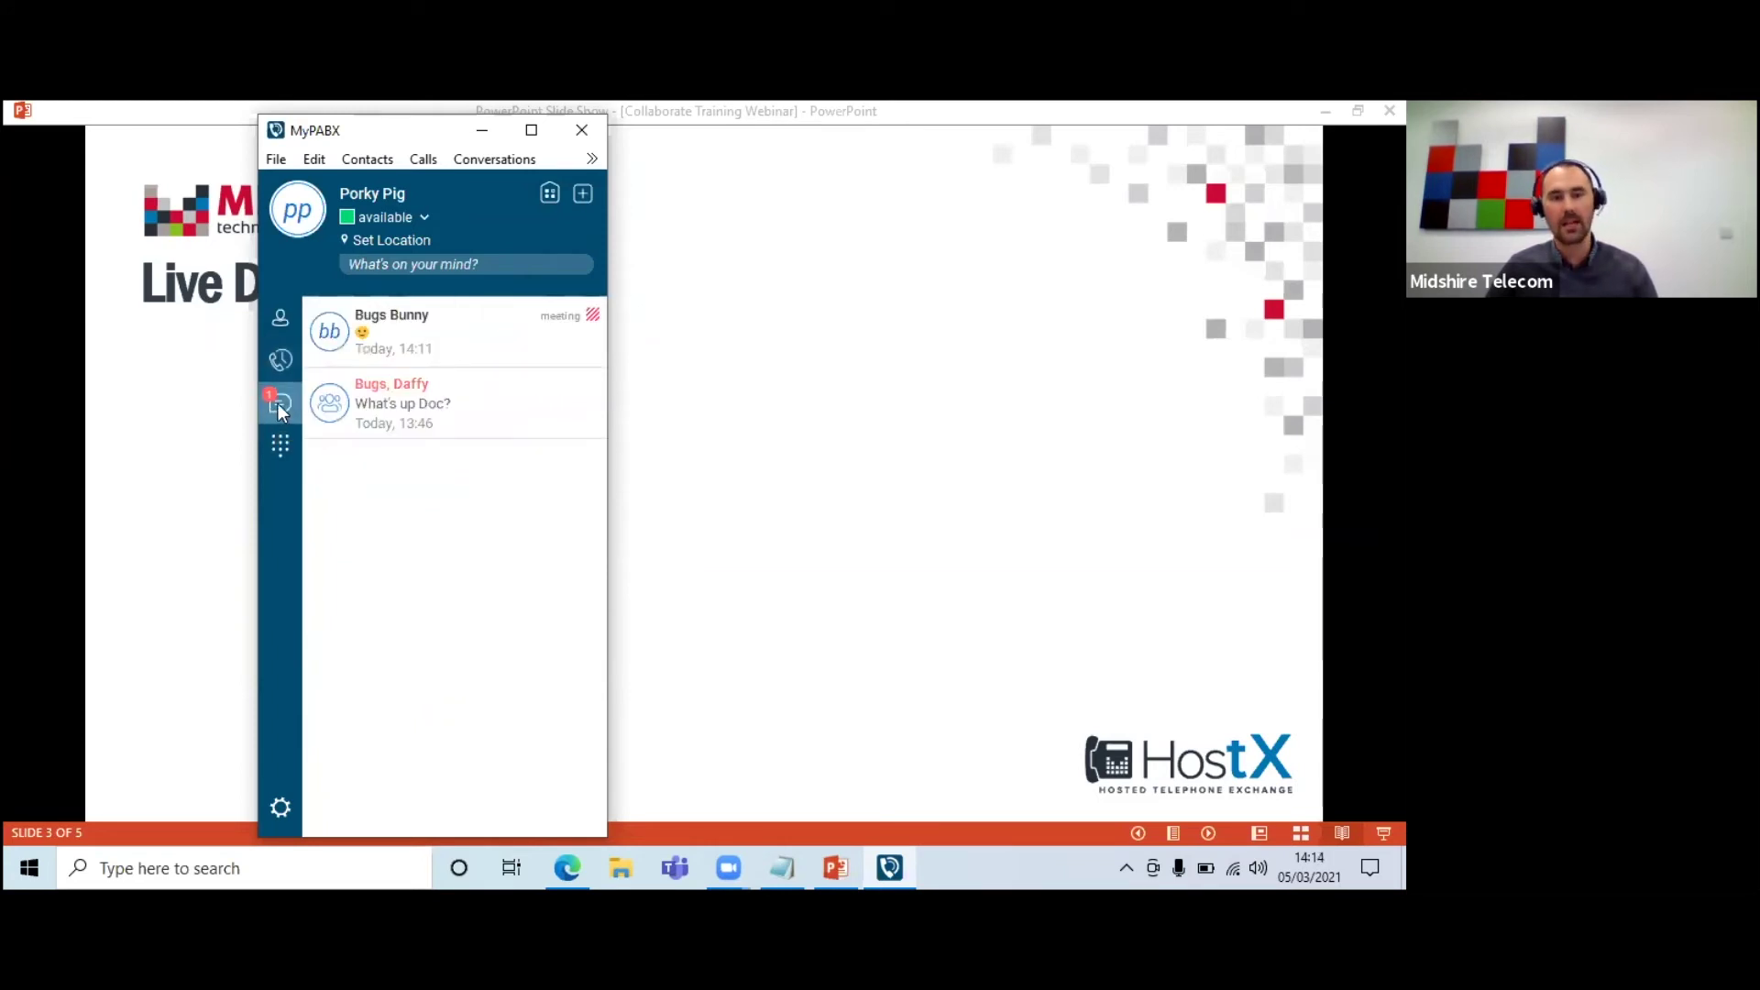
{"action": "left_click", "coordinate": [447, 420]}
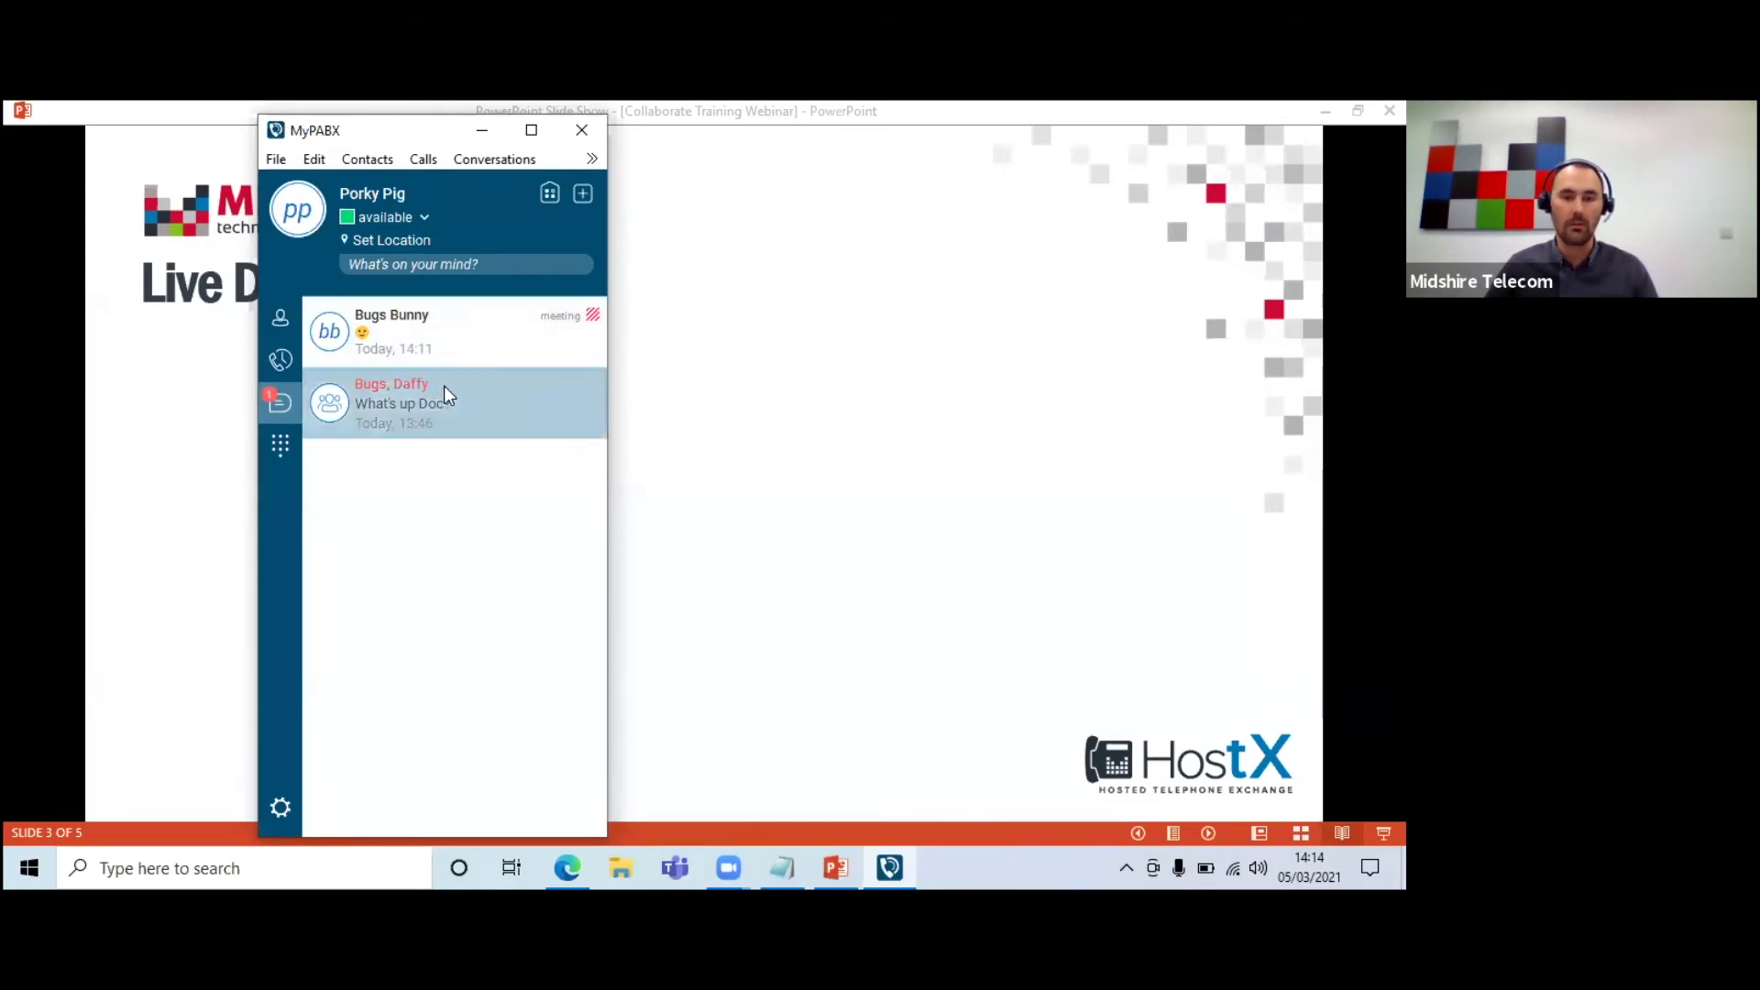
{"action": "double_click", "coordinate": [443, 387]}
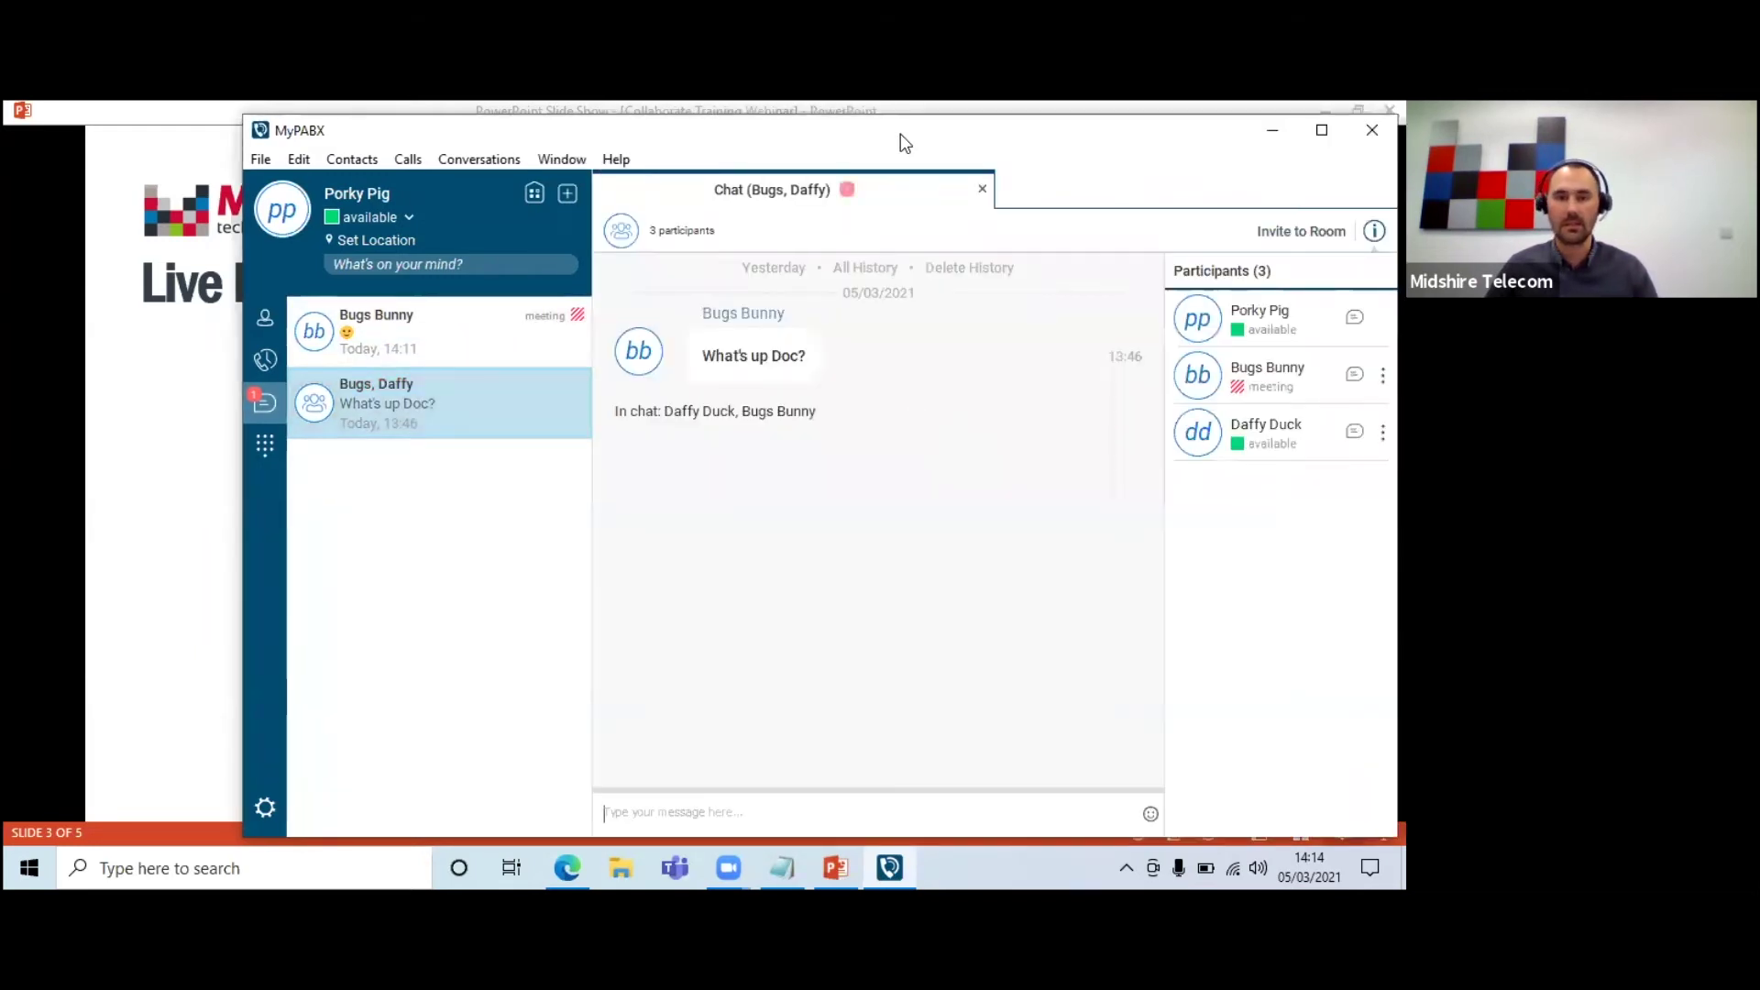
{"action": "left_click_drag", "start_coordinate": [901, 134], "coordinate": [826, 130]}
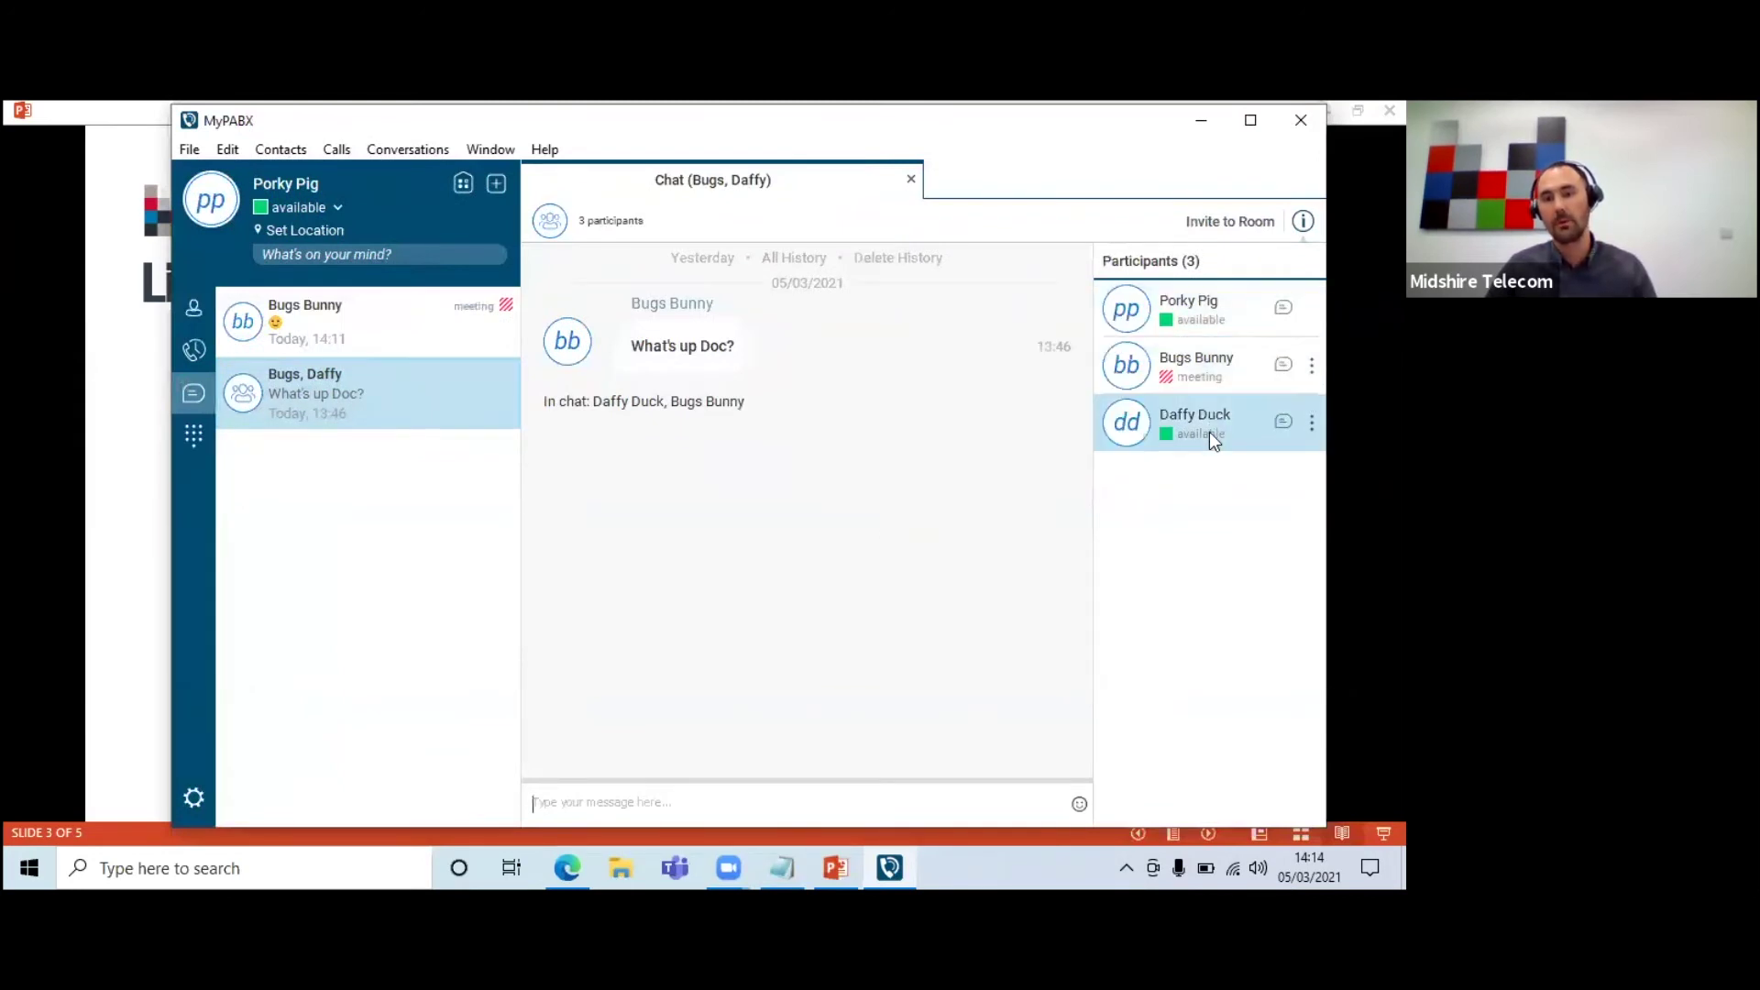
{"action": "mouse_move", "coordinate": [1209, 431]}
{"action": "left_click", "coordinate": [833, 801]}
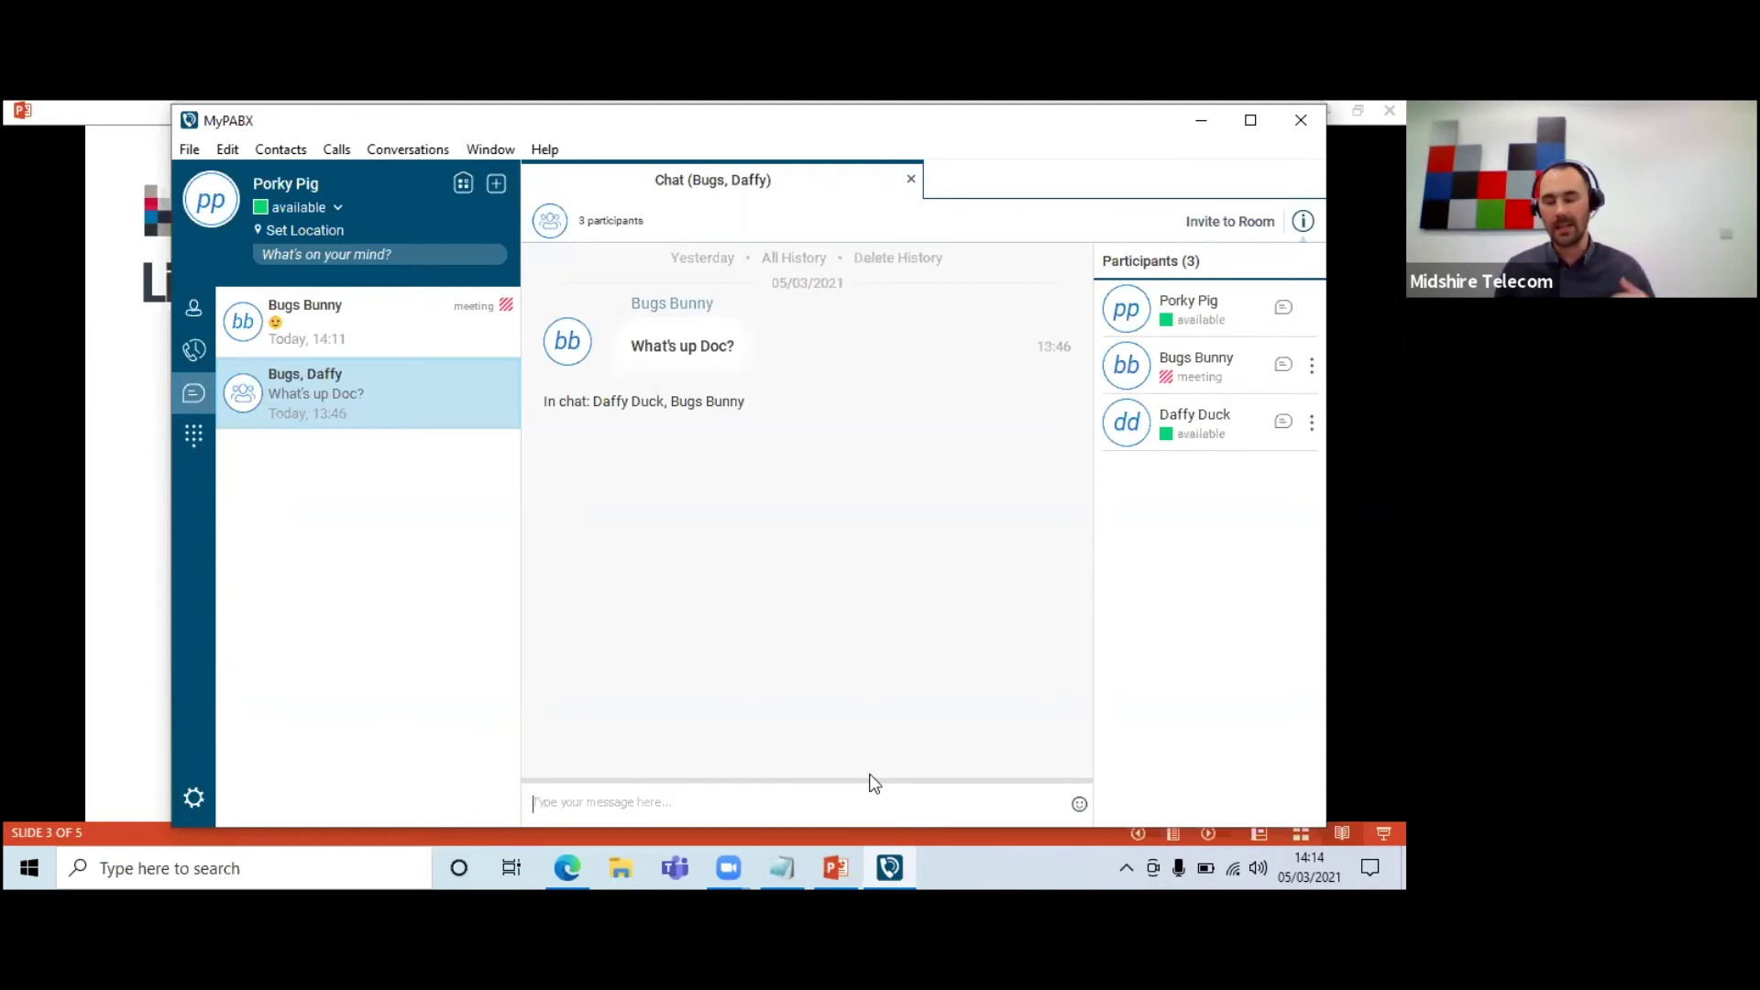
{"action": "left_click", "coordinate": [913, 180]}
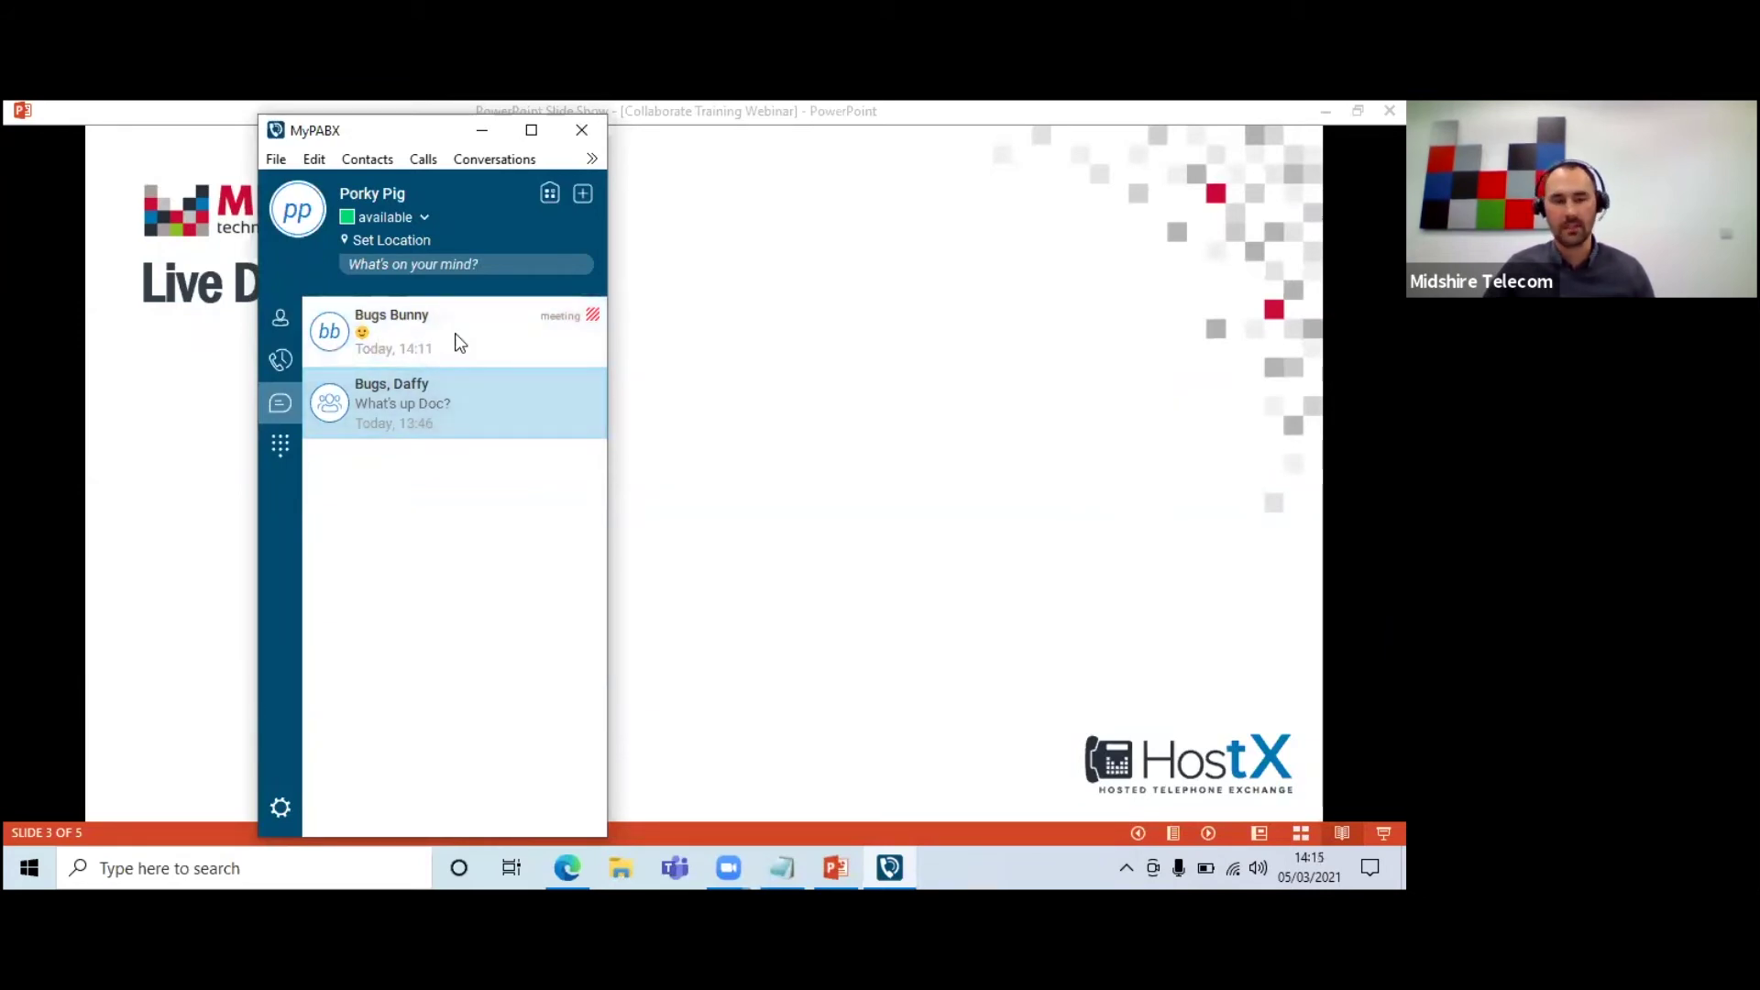
- Bring up the dialpad and key in the number 0121
{"action": "left_click", "coordinate": [280, 449]}
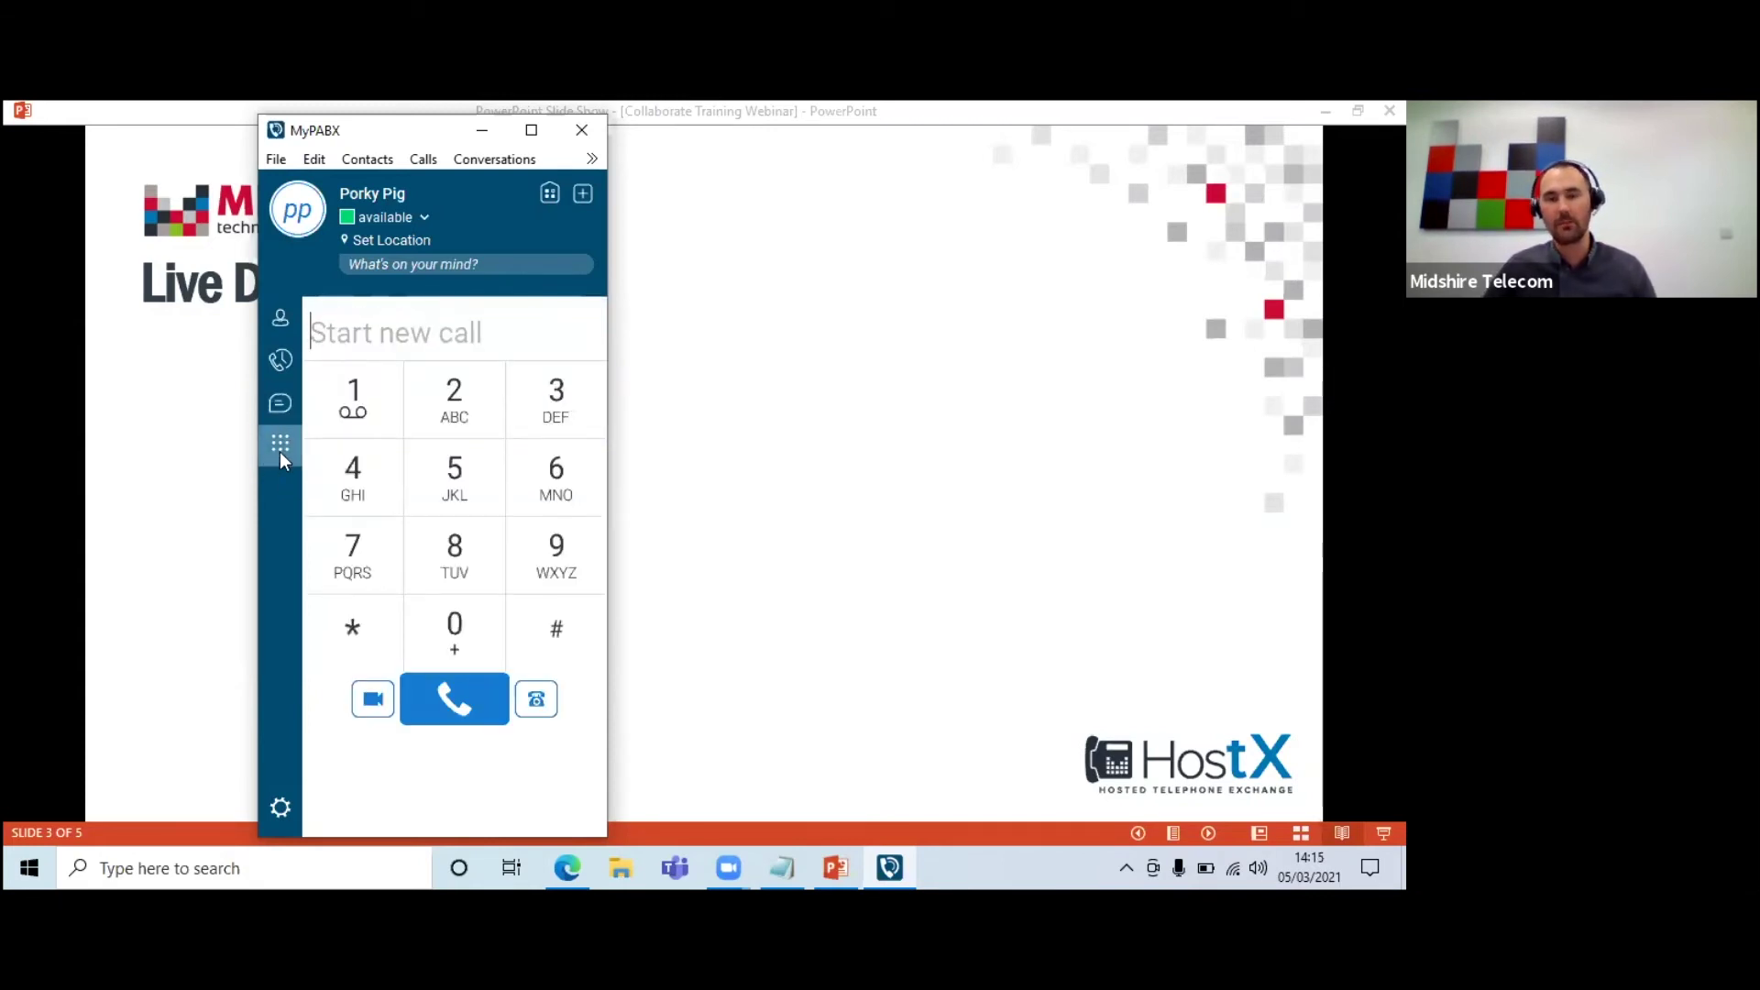
{"action": "left_click", "coordinate": [453, 647]}
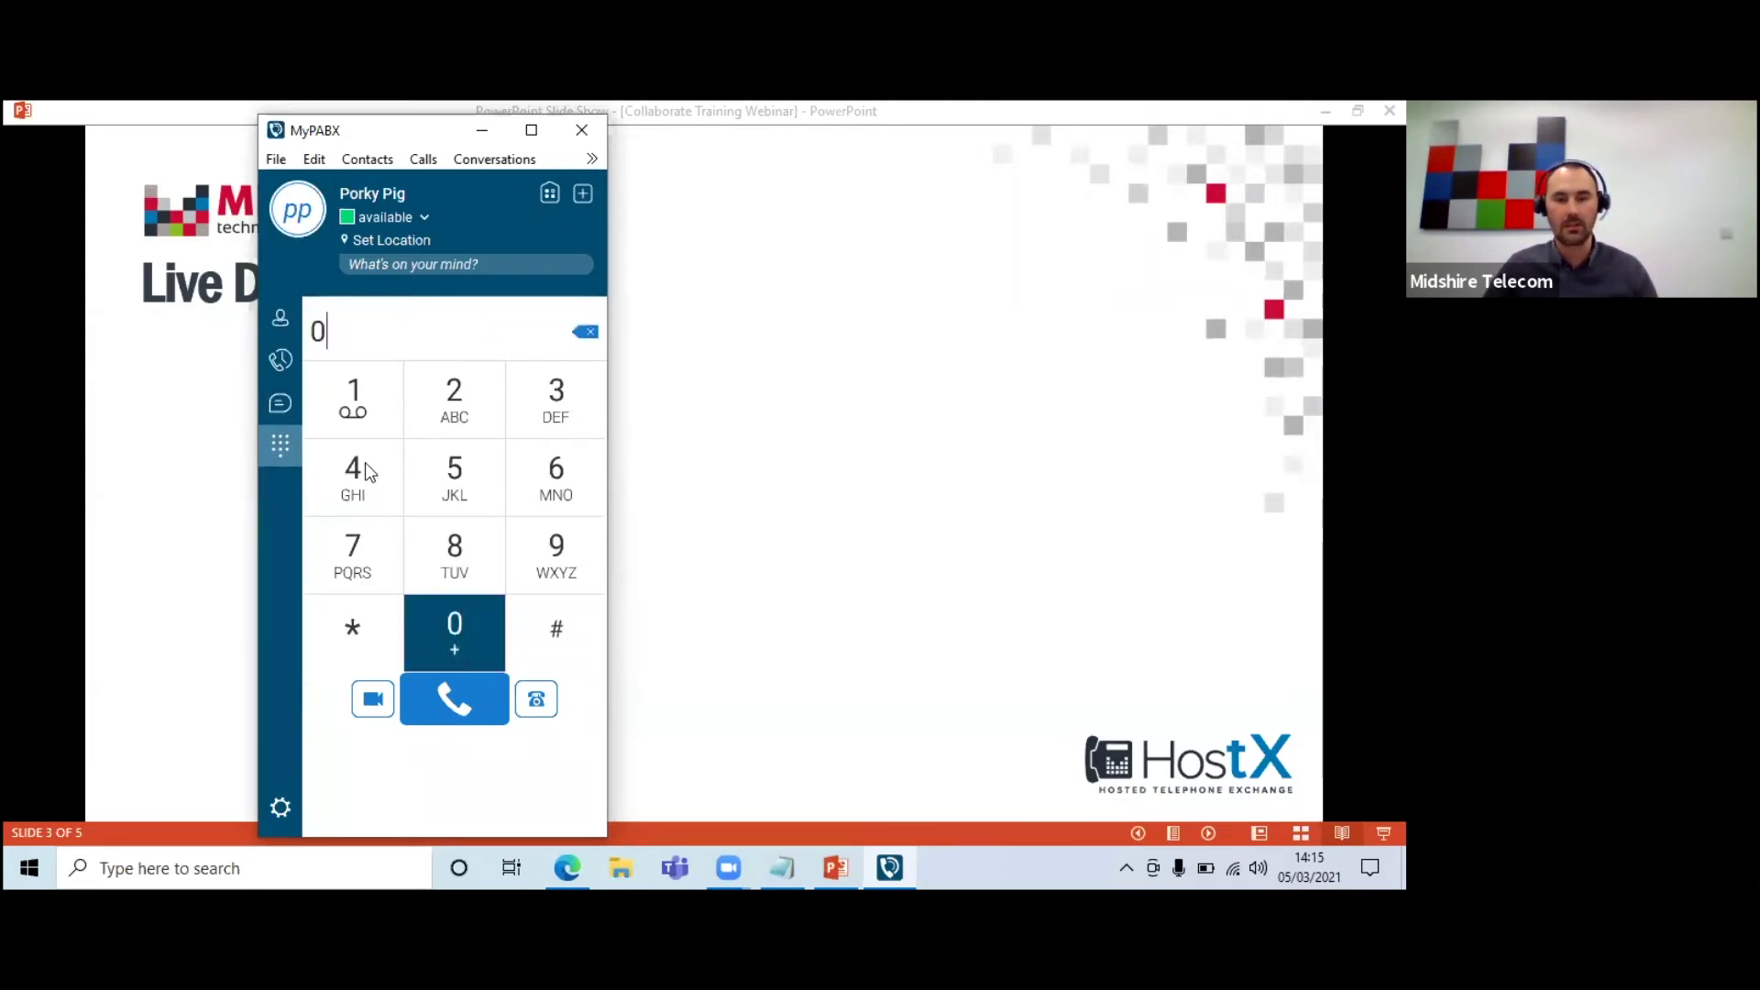
{"action": "left_click", "coordinate": [356, 403]}
{"action": "left_click", "coordinate": [431, 403]}
{"action": "left_click", "coordinate": [374, 417]}
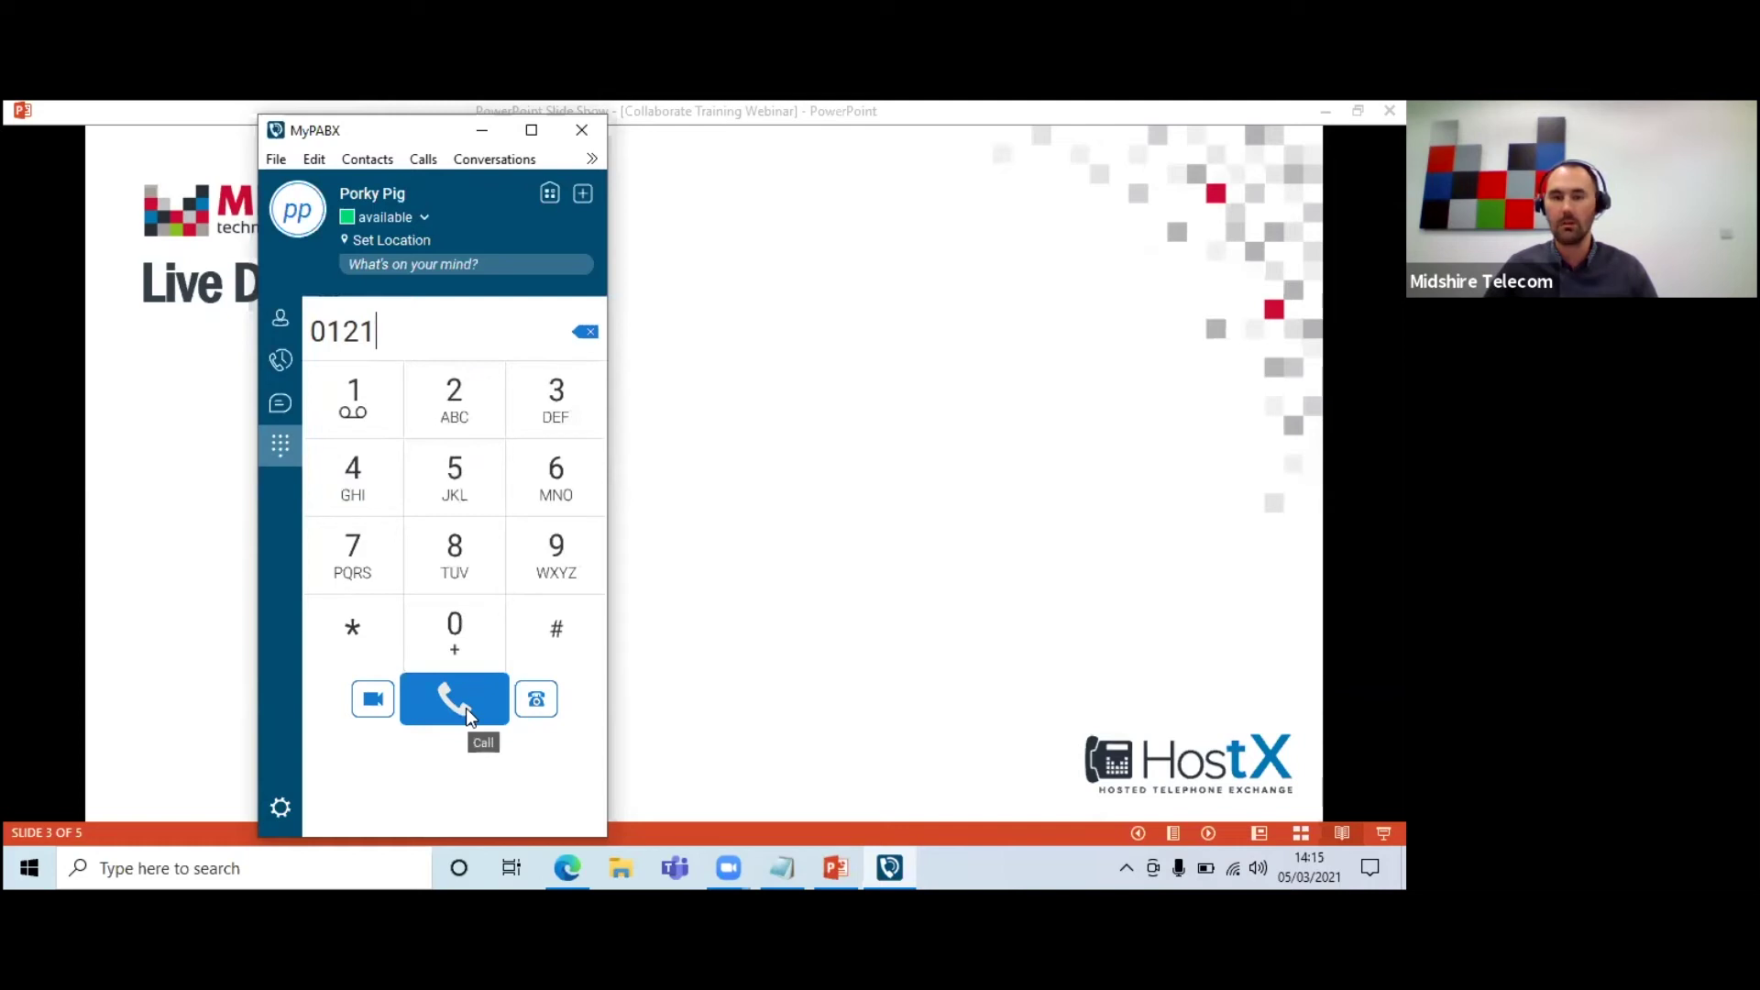
- Retype 0121 over the number, then clear the field and dismiss the paste menu
{"action": "left_click_drag", "start_coordinate": [383, 340], "coordinate": [212, 352]}
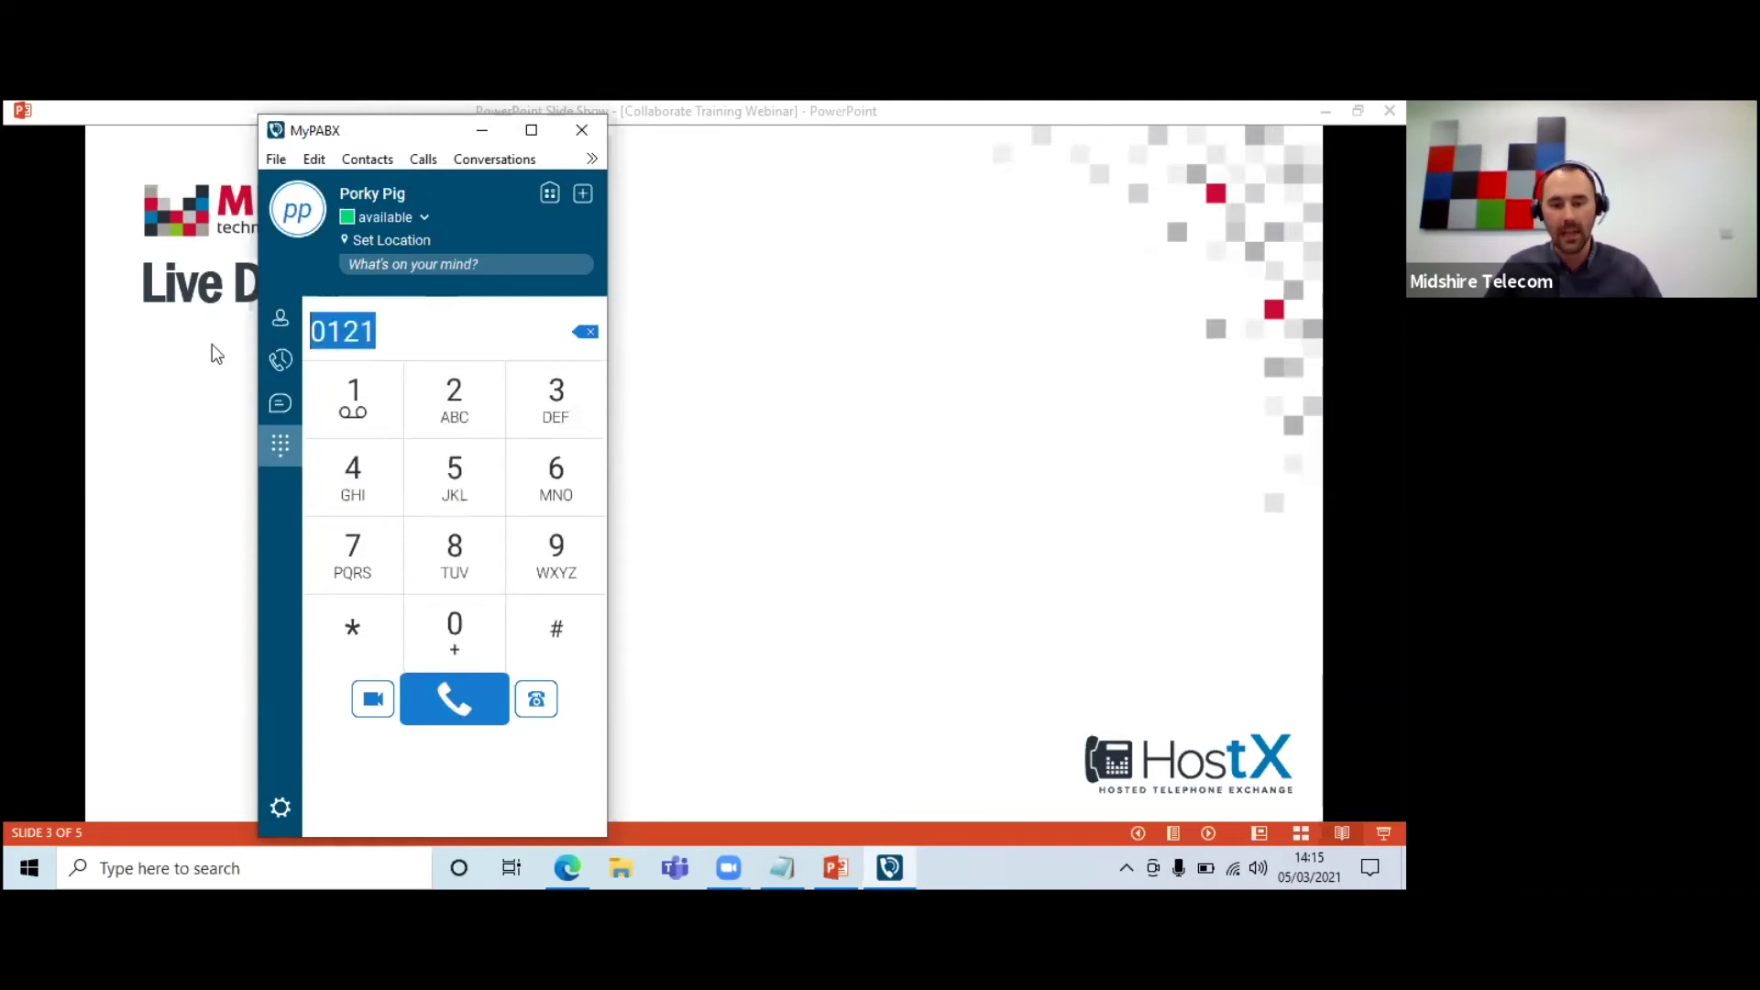
{"action": "type", "text": "0121"}
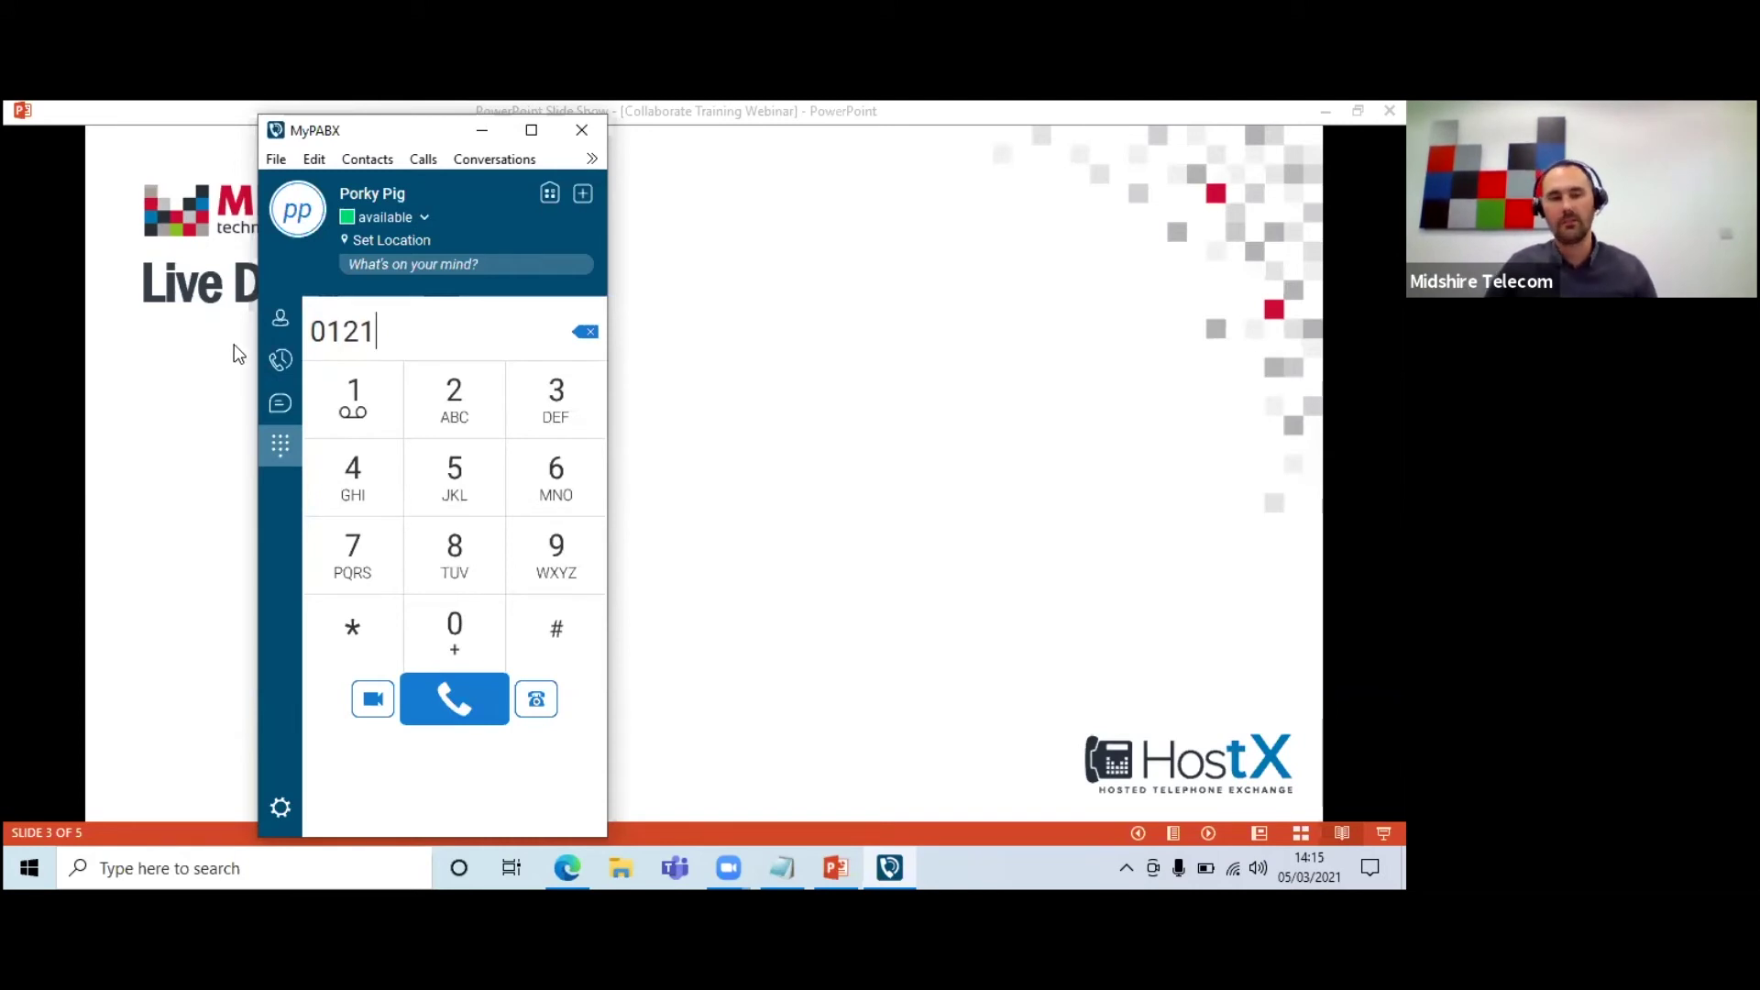
{"action": "left_click", "coordinate": [586, 332]}
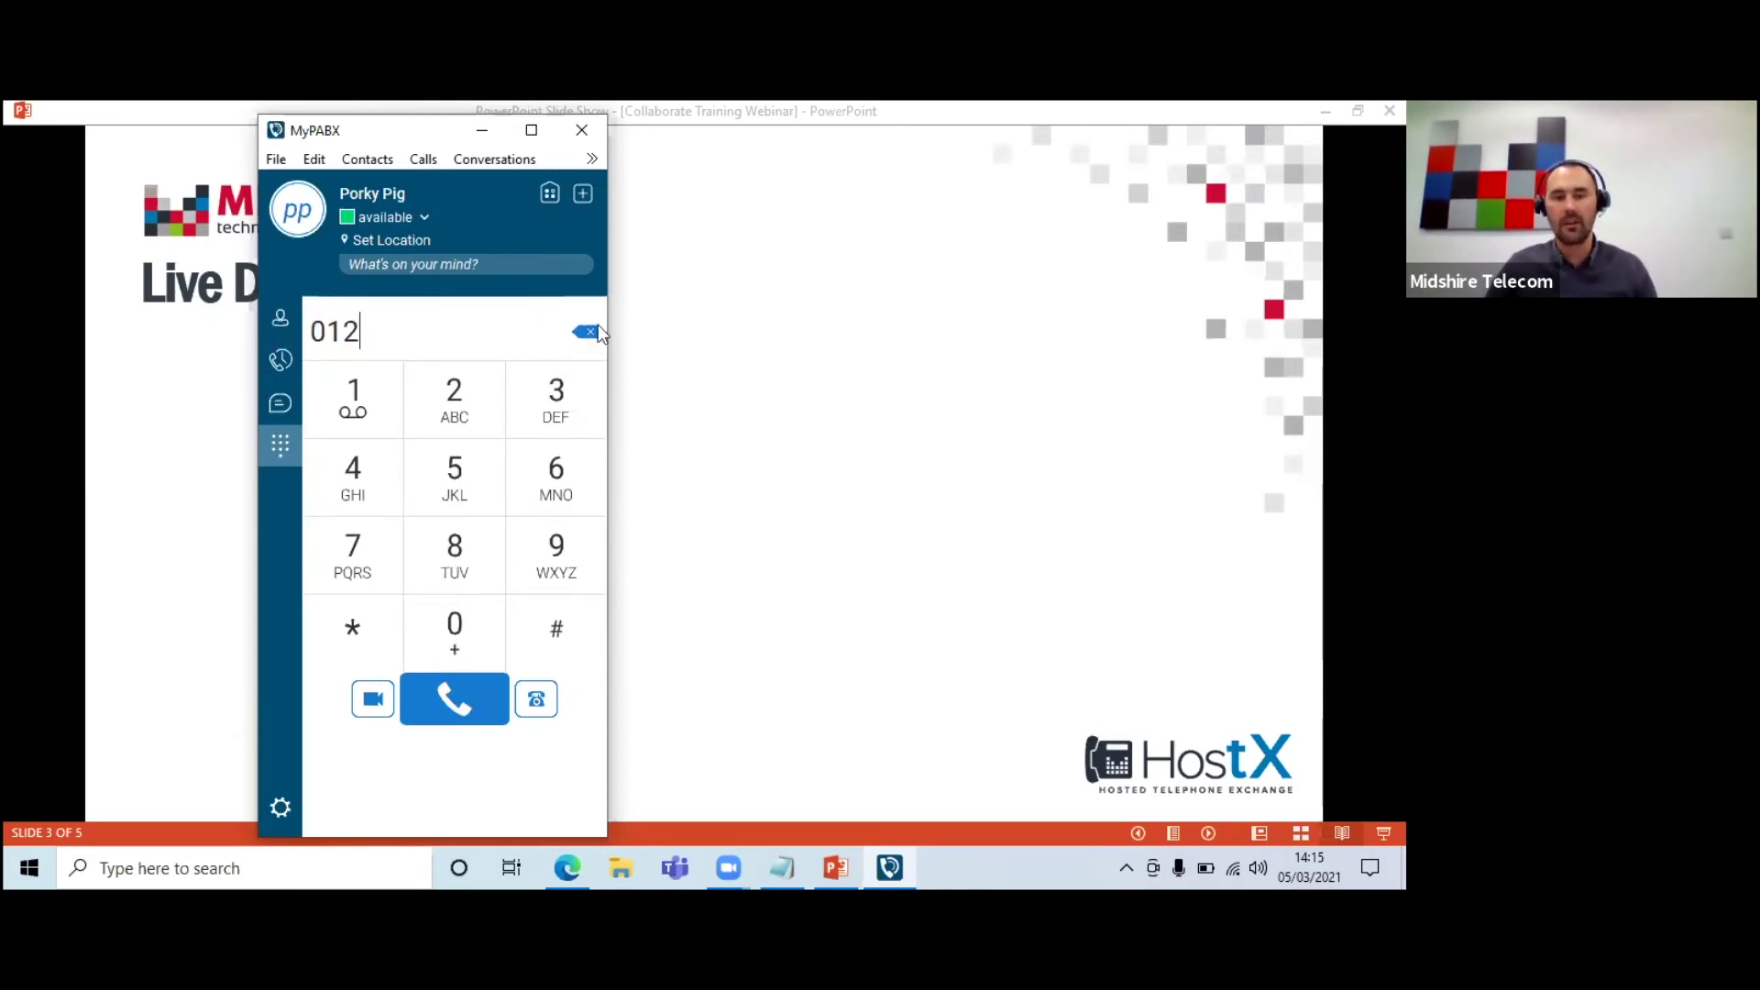
{"action": "triple_click", "coordinate": [591, 330]}
{"action": "right_click", "coordinate": [447, 336]}
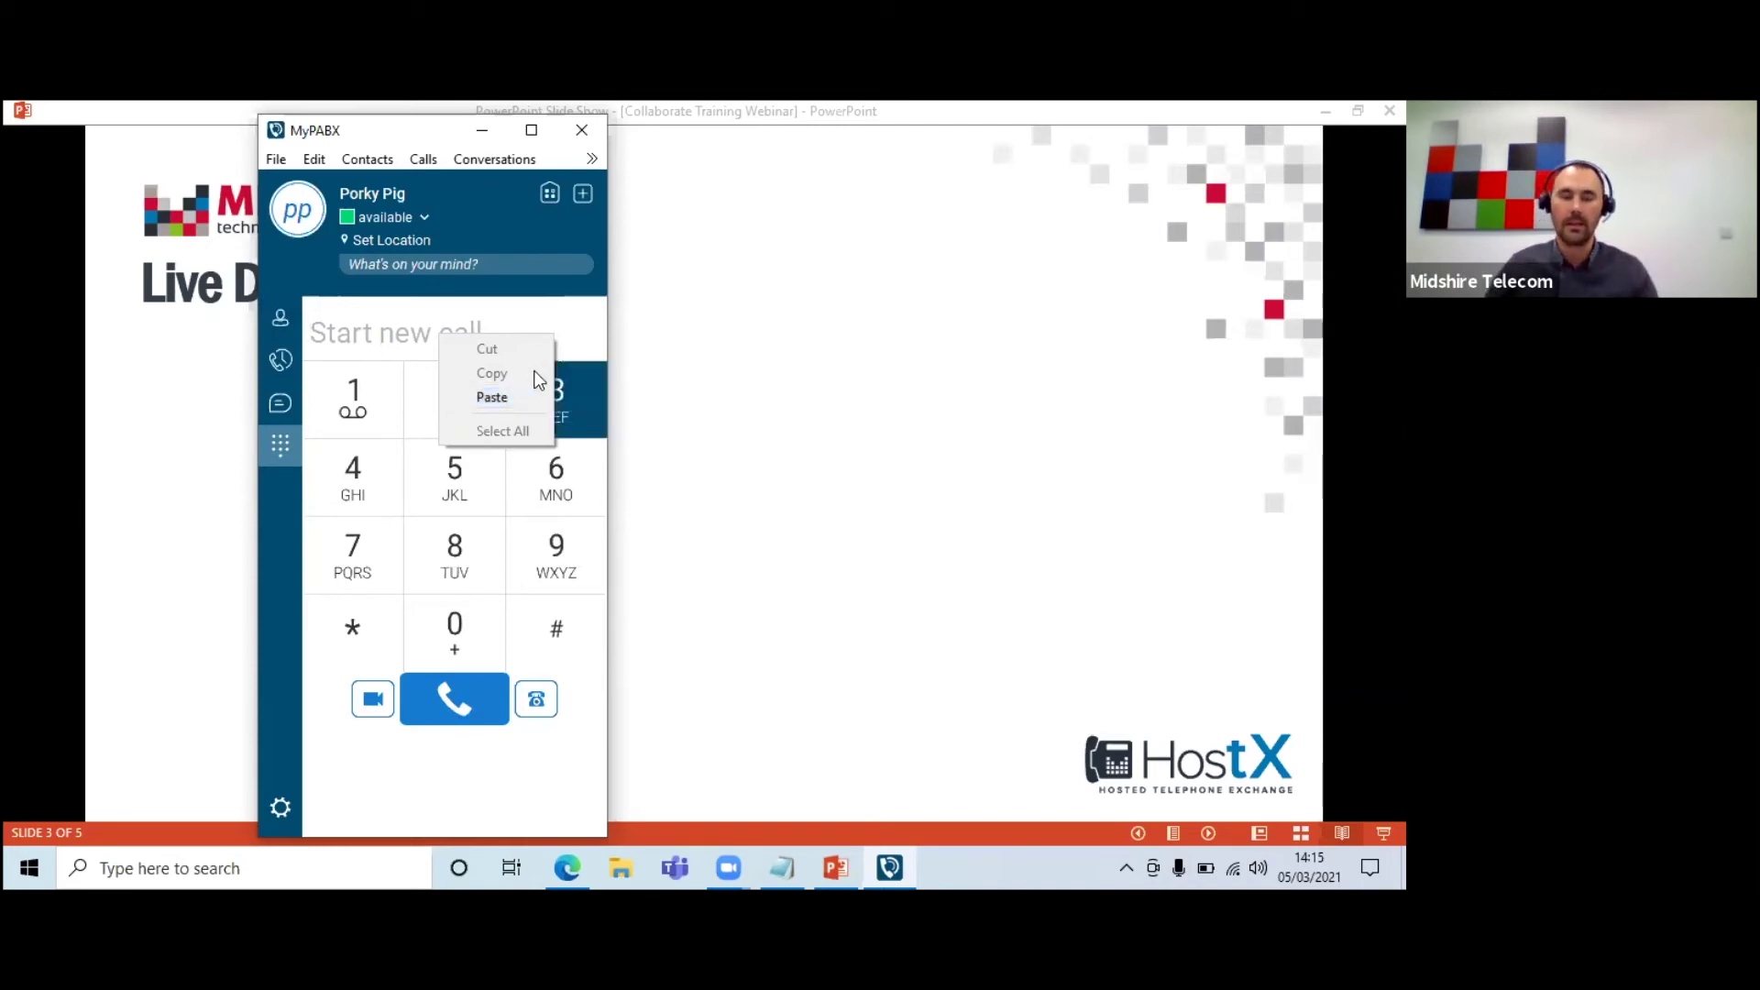
{"action": "left_click", "coordinate": [441, 461]}
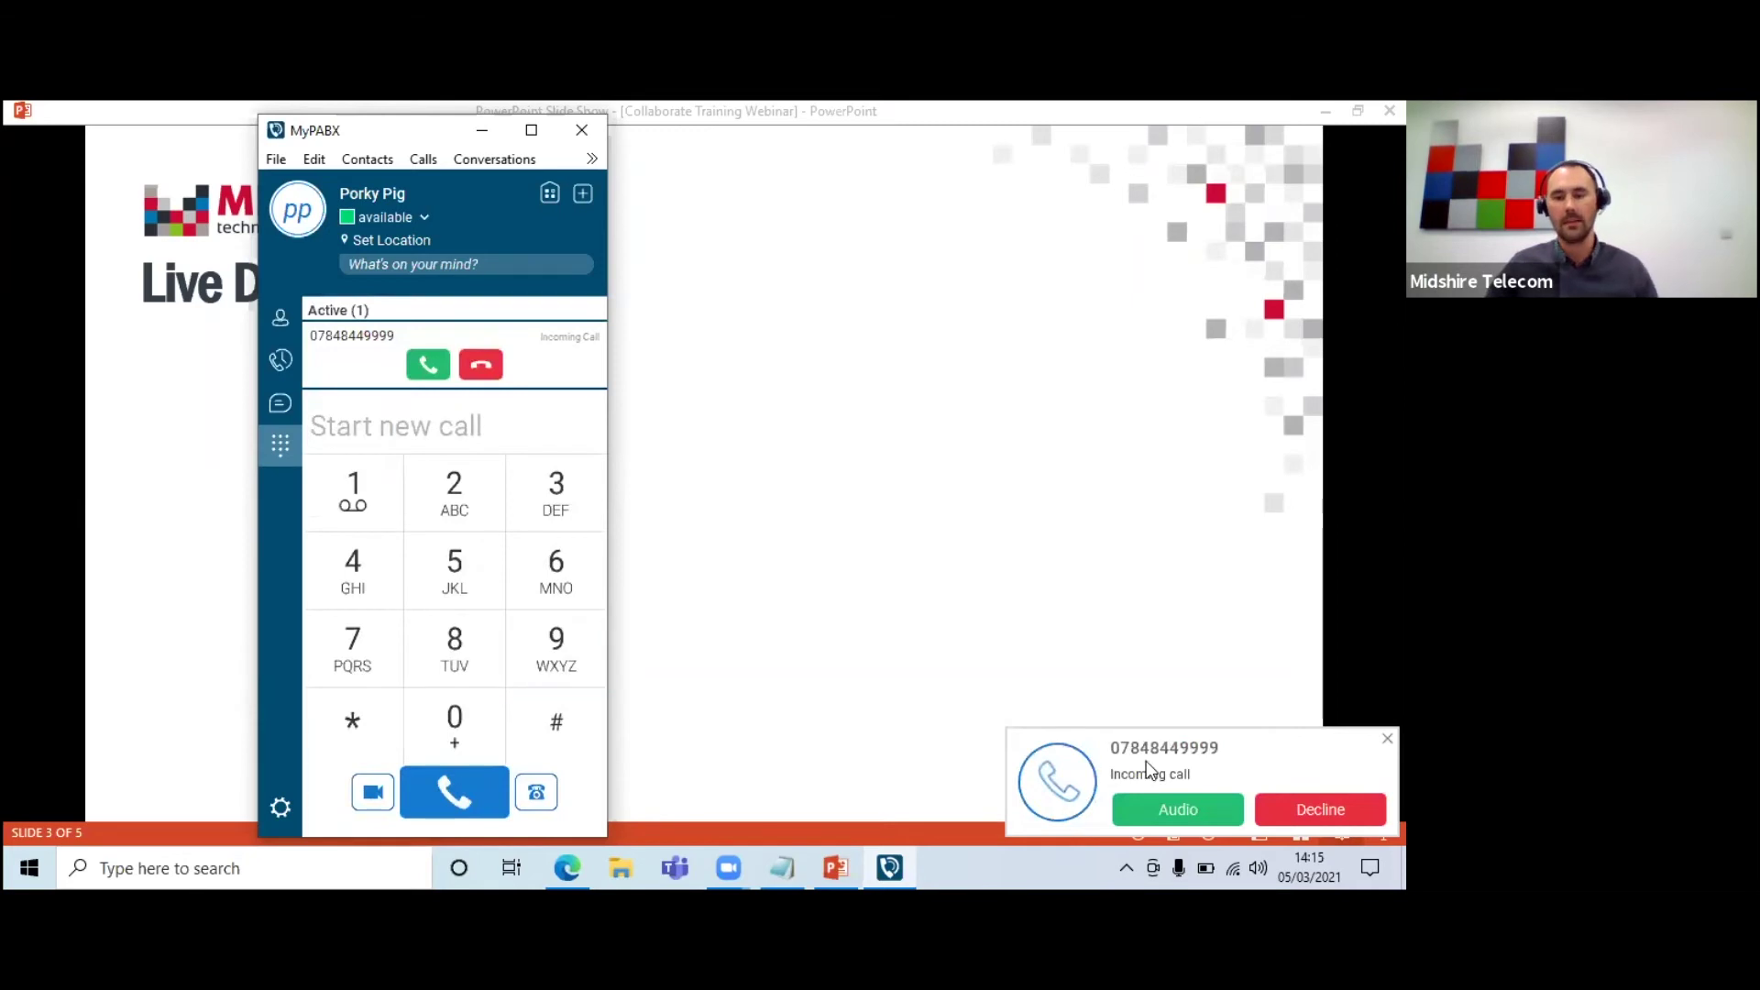
- Answer the incoming mobile call with Audio and briefly check its more-options menu
{"action": "left_click", "coordinate": [427, 366]}
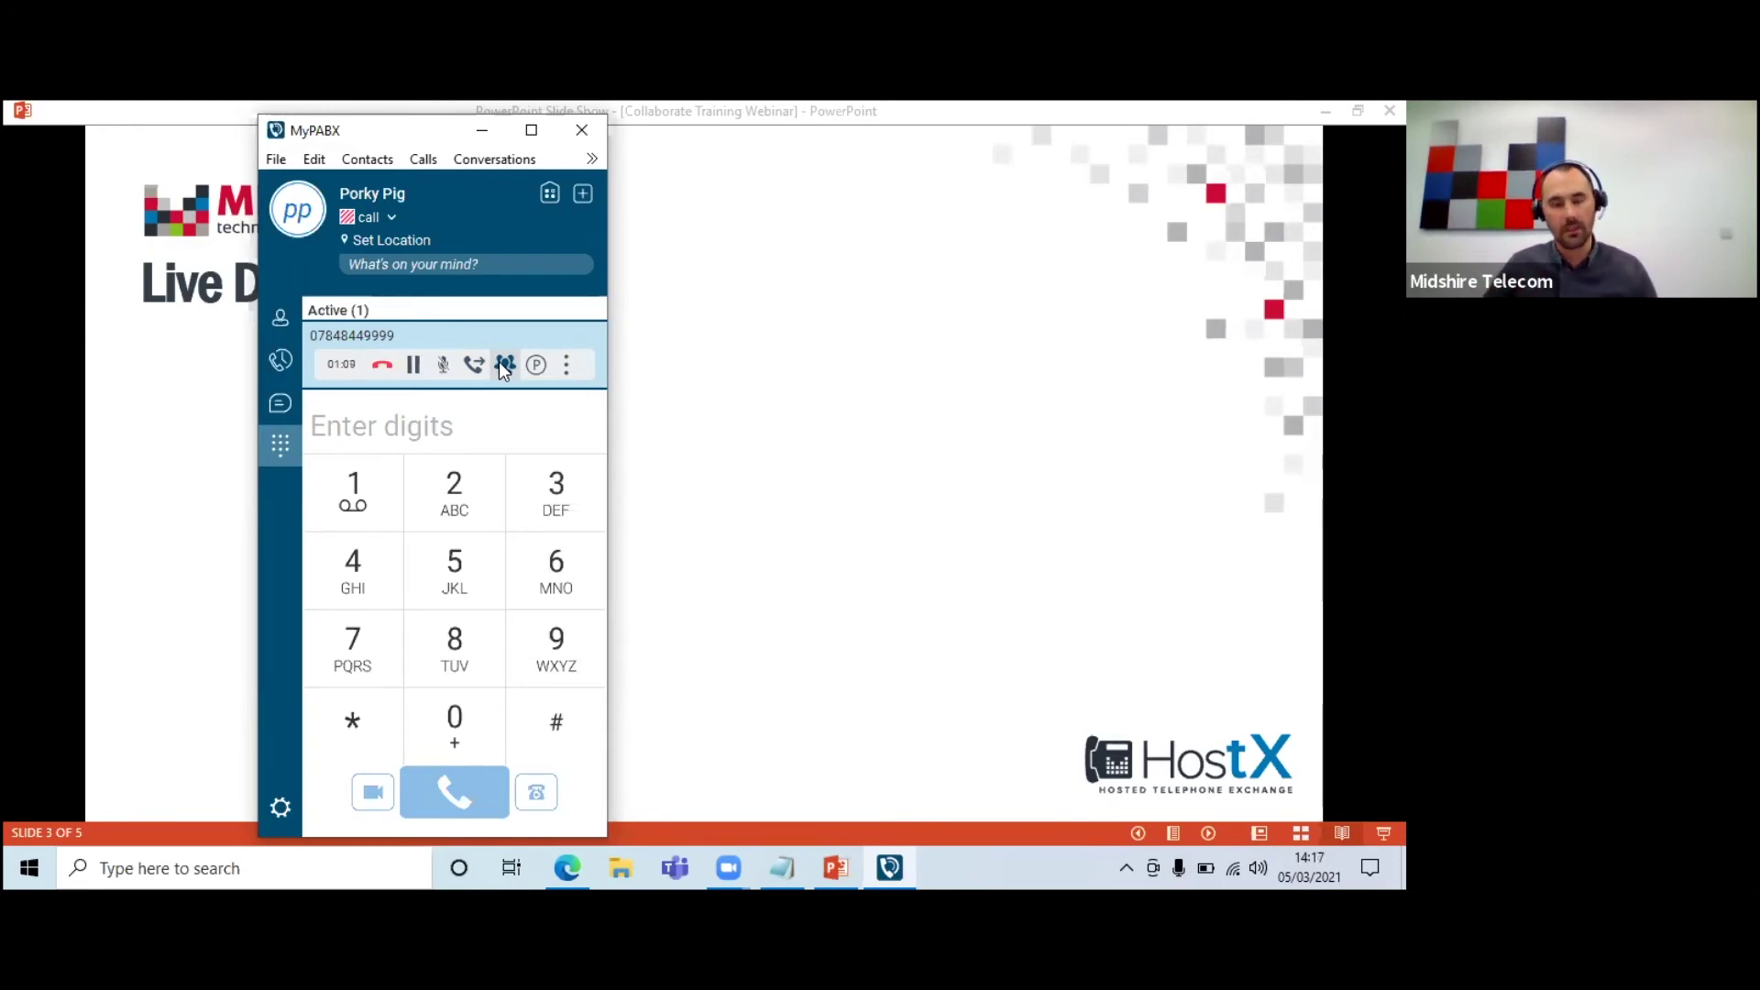
{"action": "left_click", "coordinate": [567, 364]}
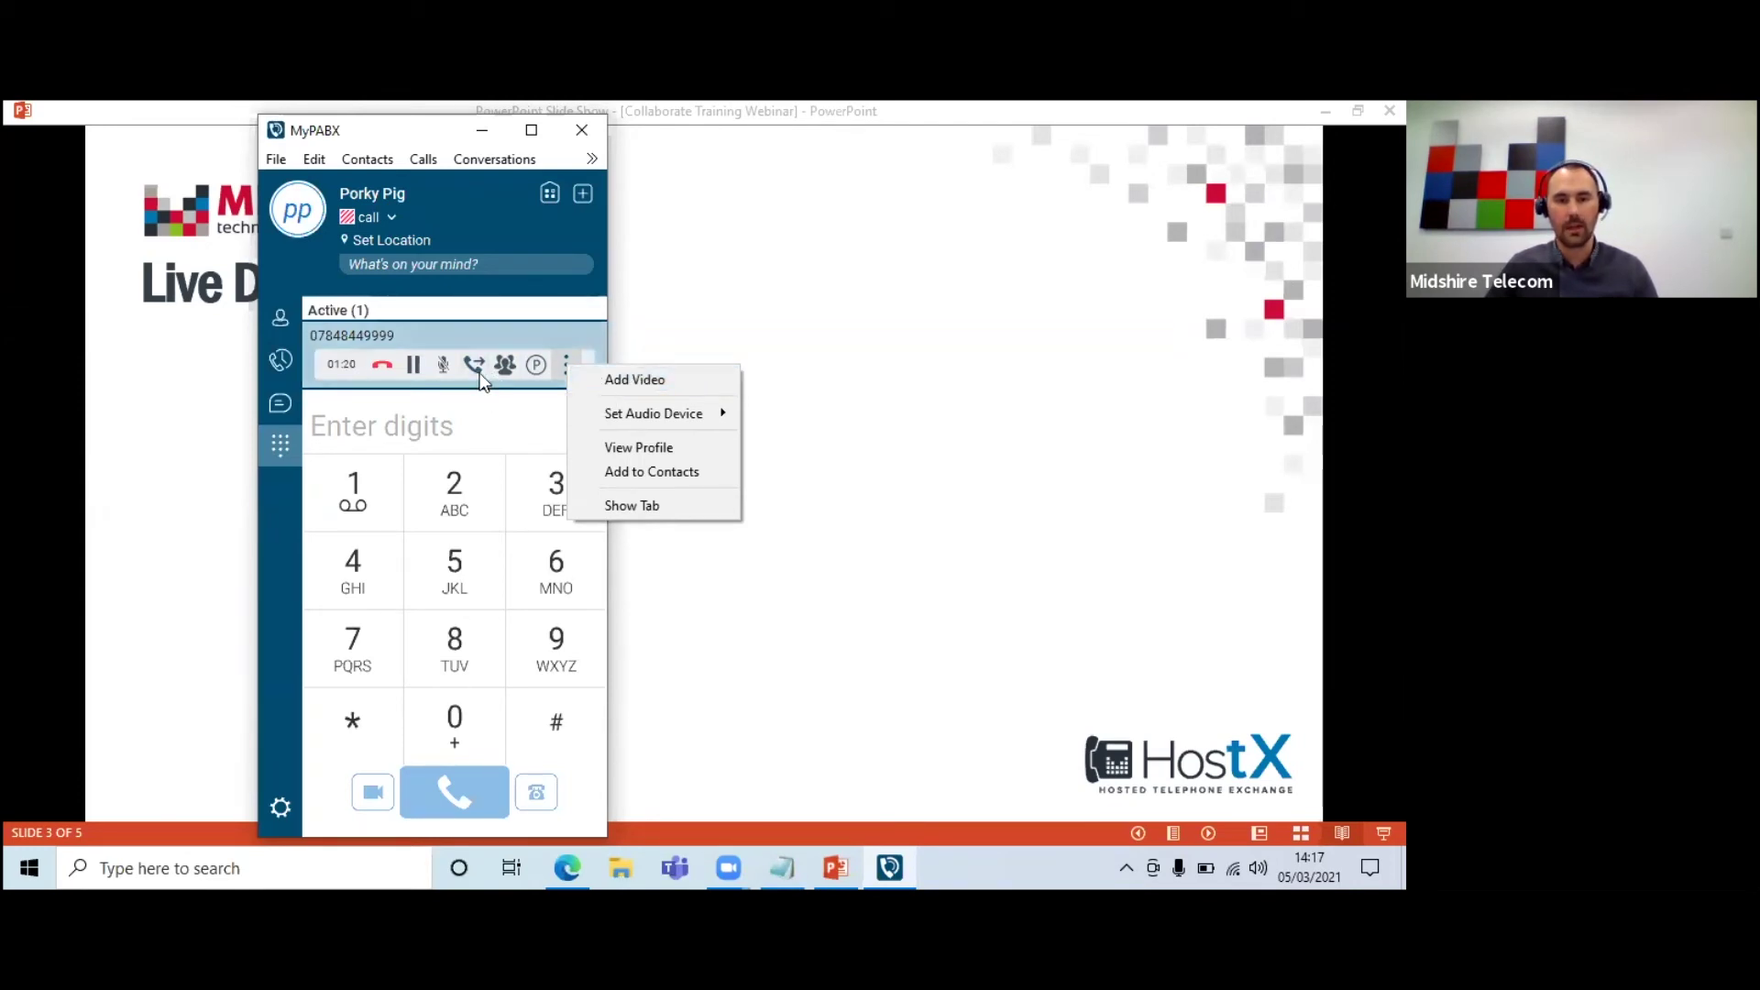
{"action": "left_click", "coordinate": [417, 126]}
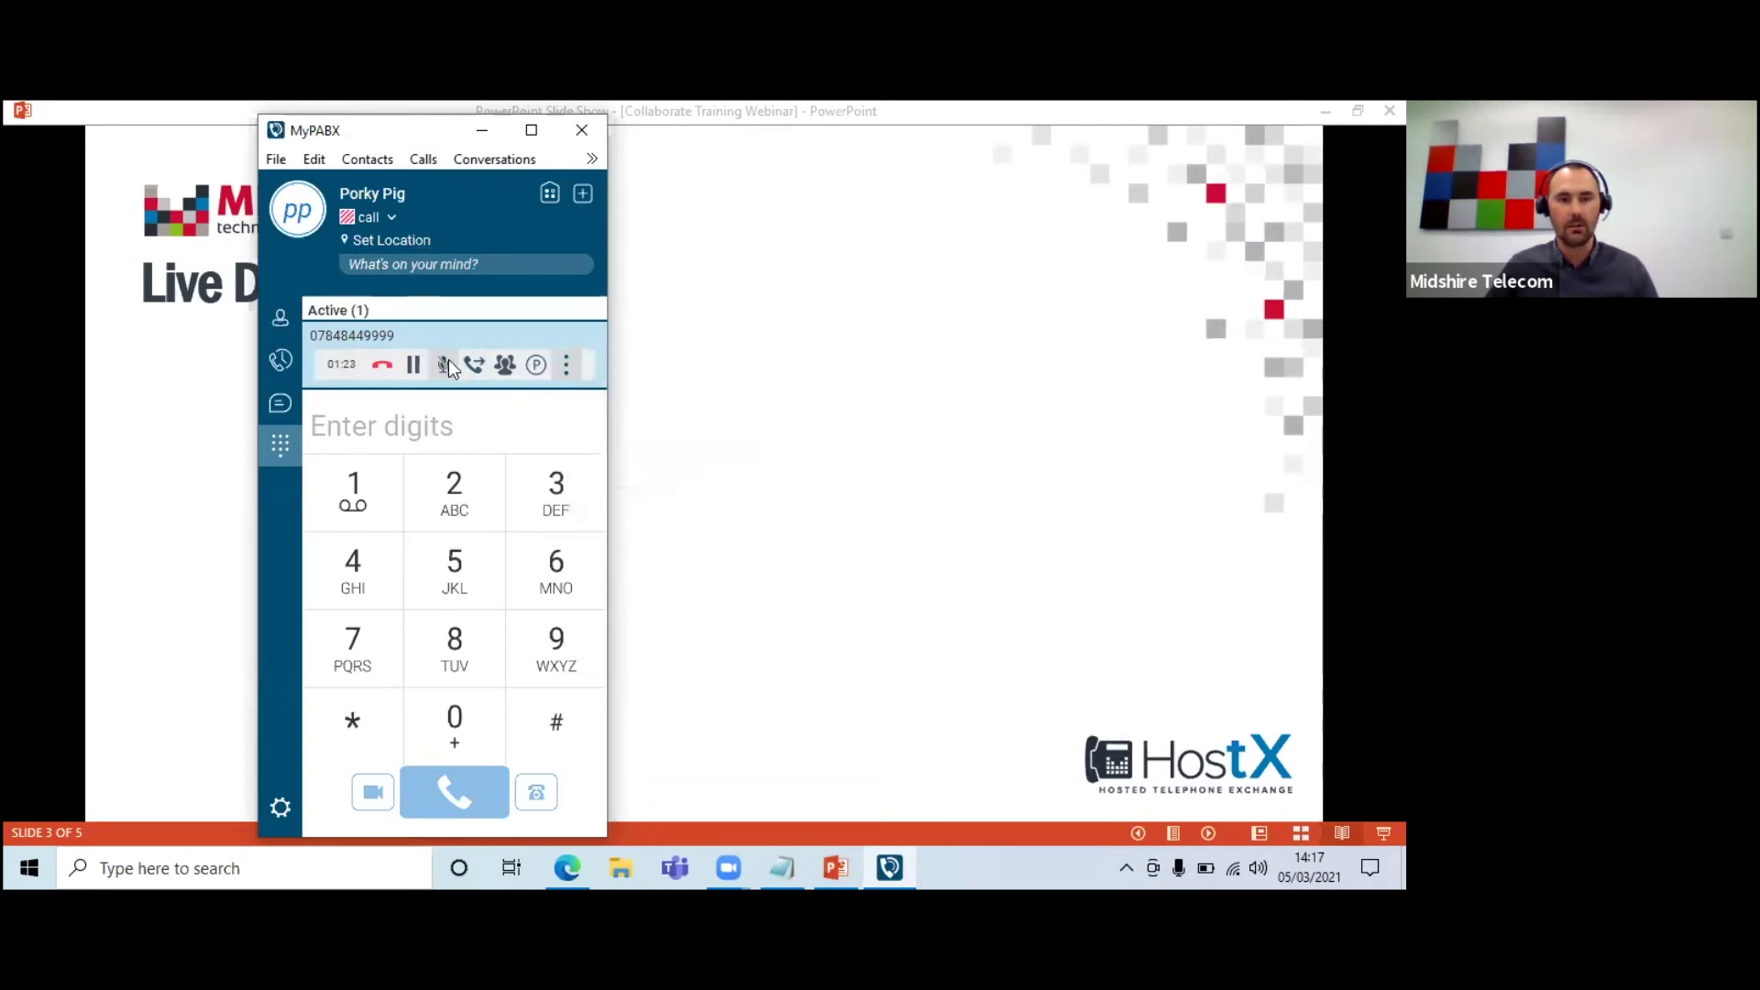
- Start a transfer of the active call, try 'bugs', then search 'daf' for Daffy Duck
{"action": "left_click", "coordinate": [475, 365]}
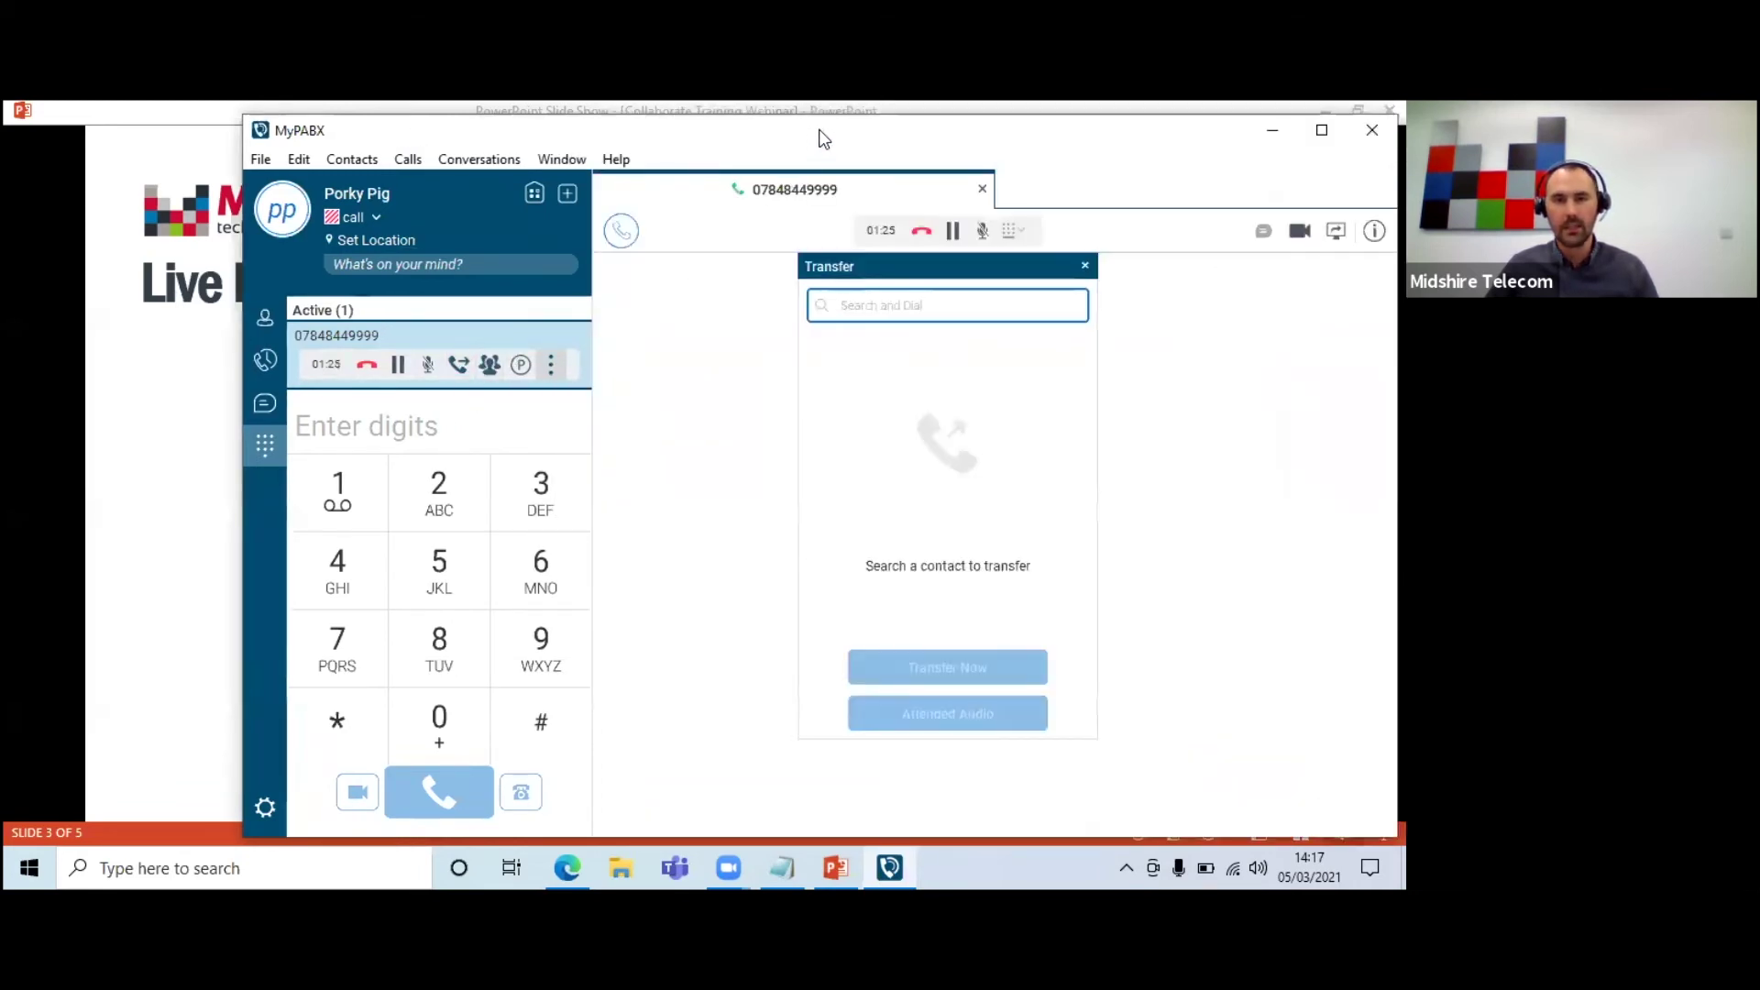
{"action": "left_click_drag", "start_coordinate": [811, 137], "coordinate": [767, 141]}
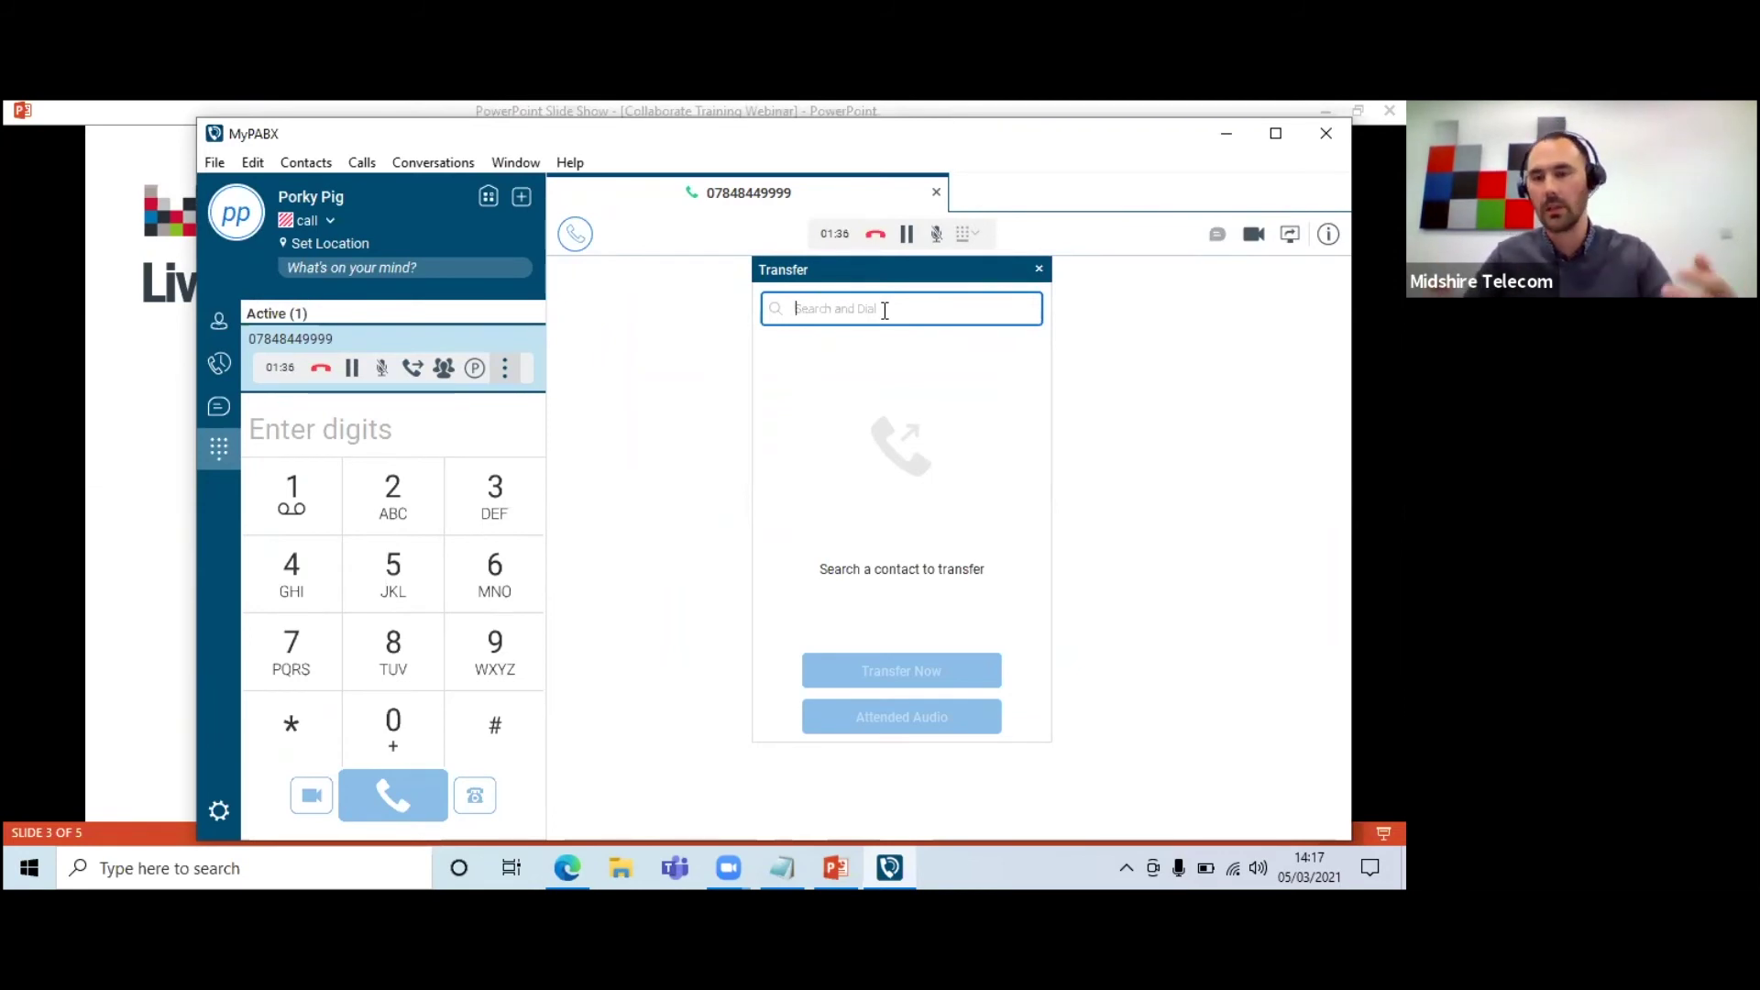
{"action": "type", "text": "bugs"}
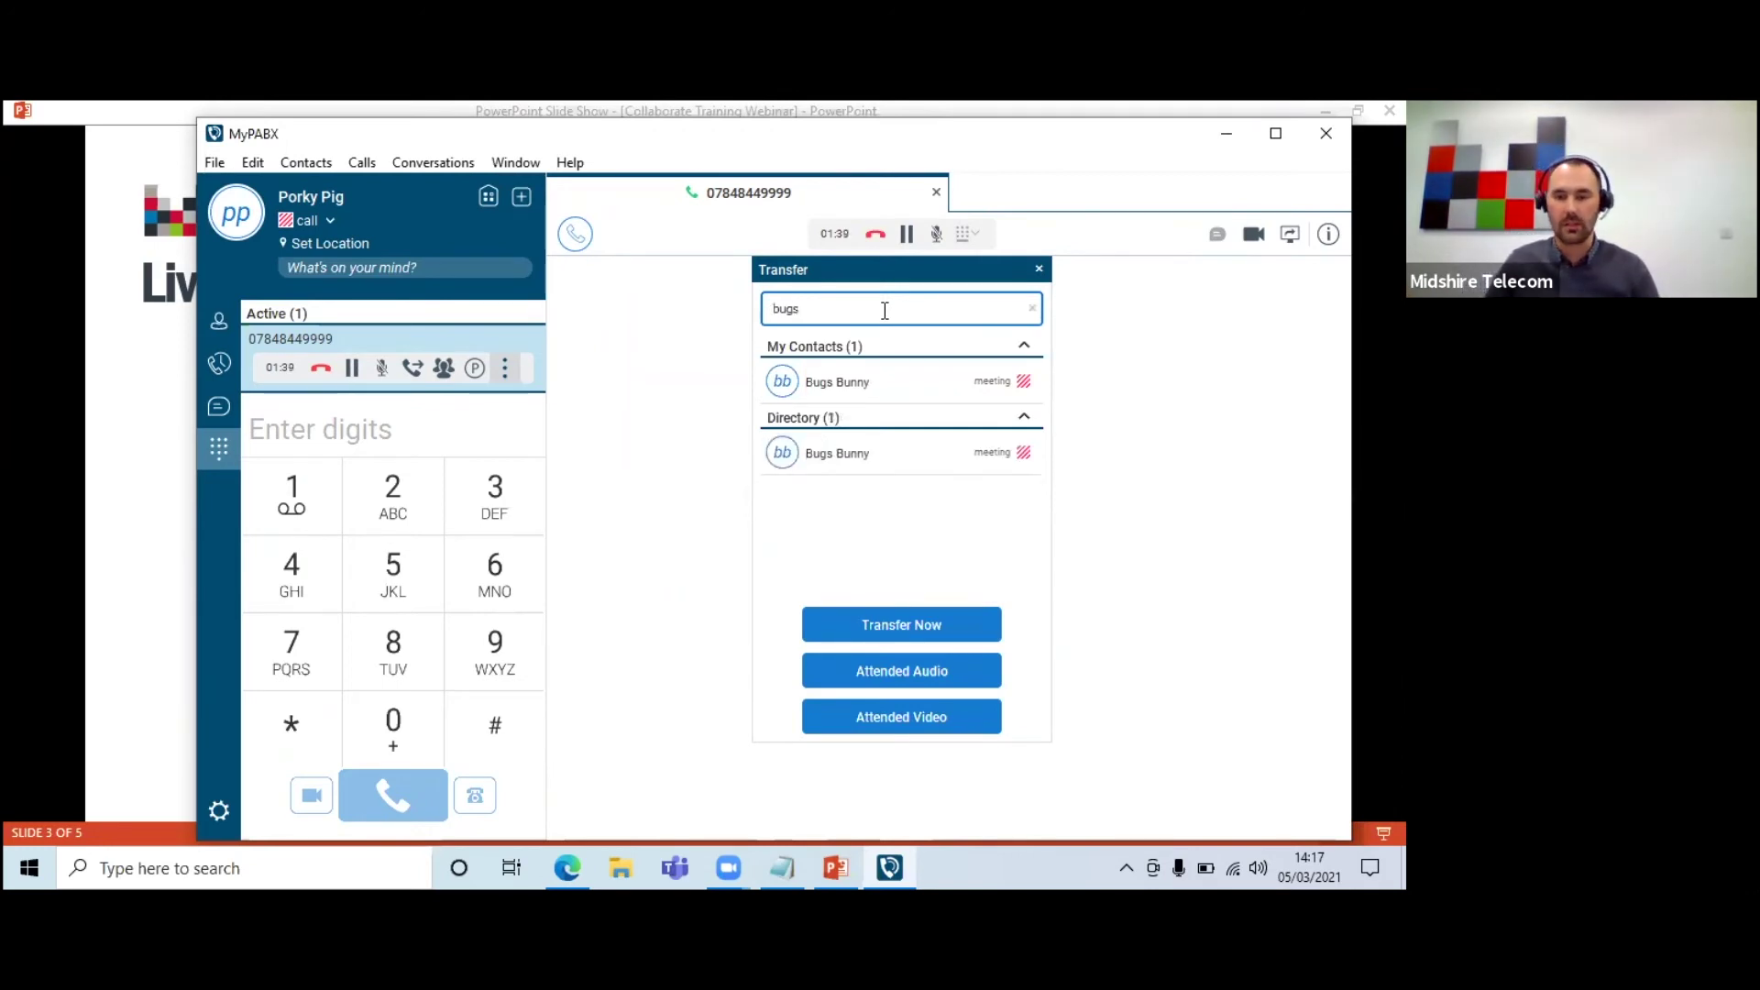
{"action": "left_click", "coordinate": [866, 380]}
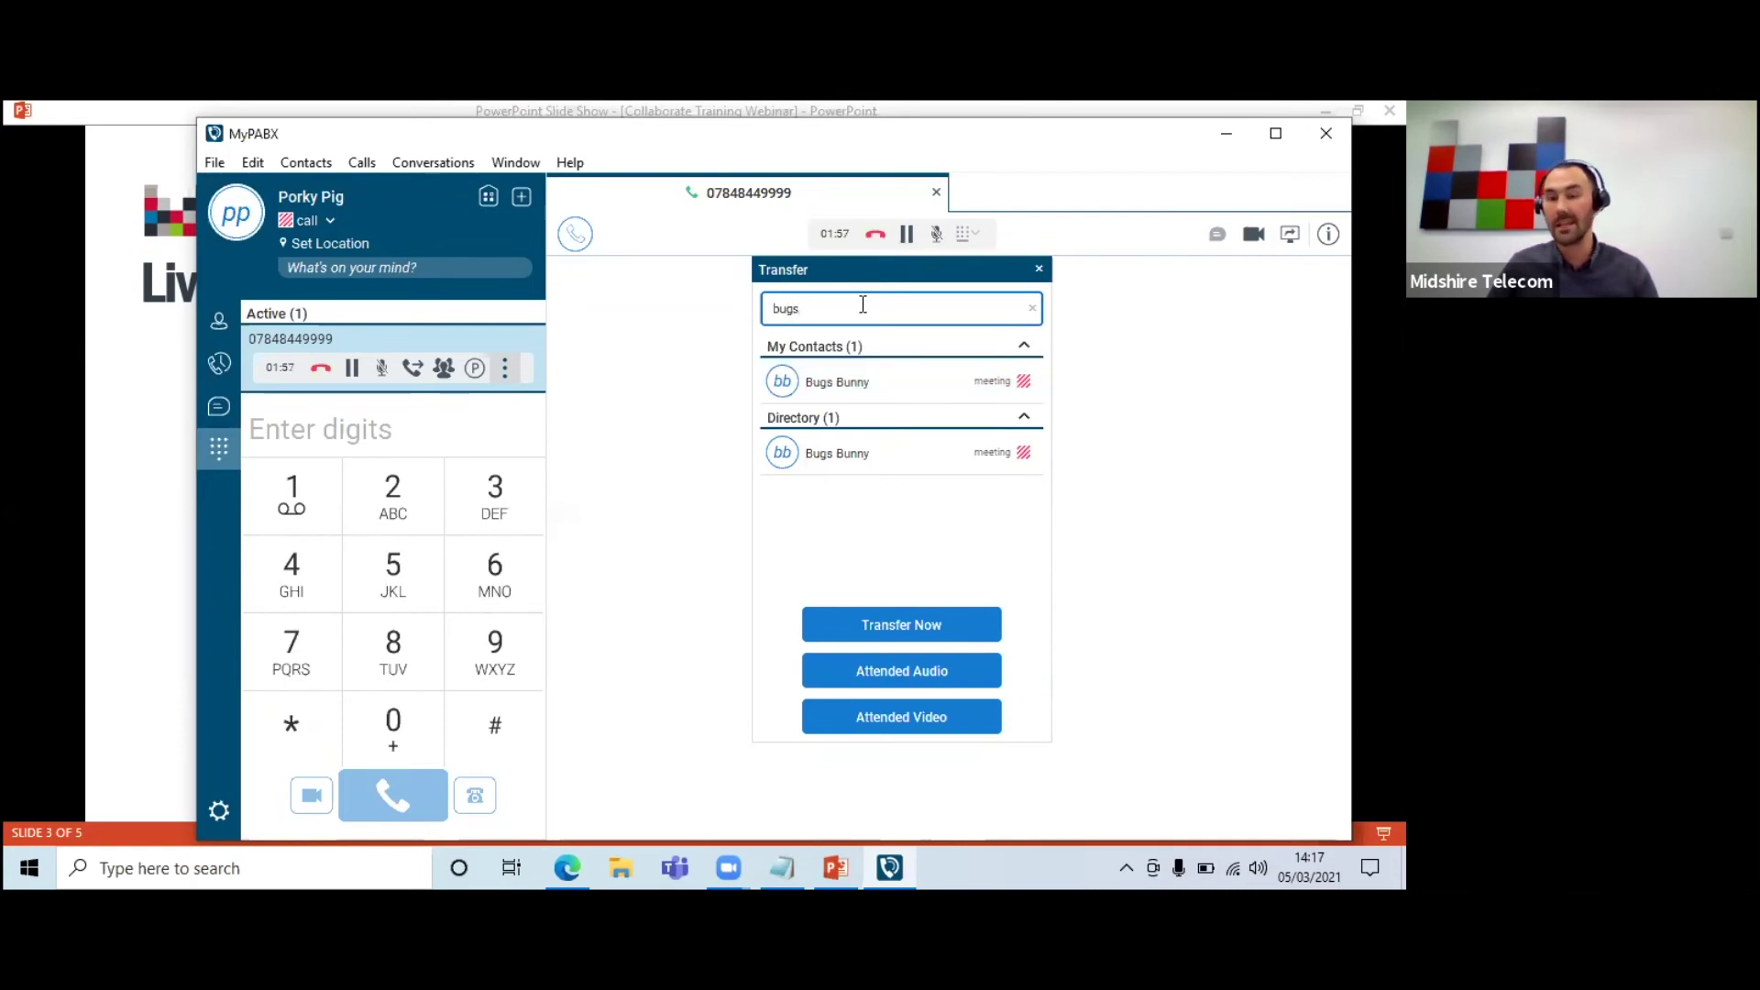
{"action": "left_click_drag", "start_coordinate": [862, 305], "coordinate": [704, 327]}
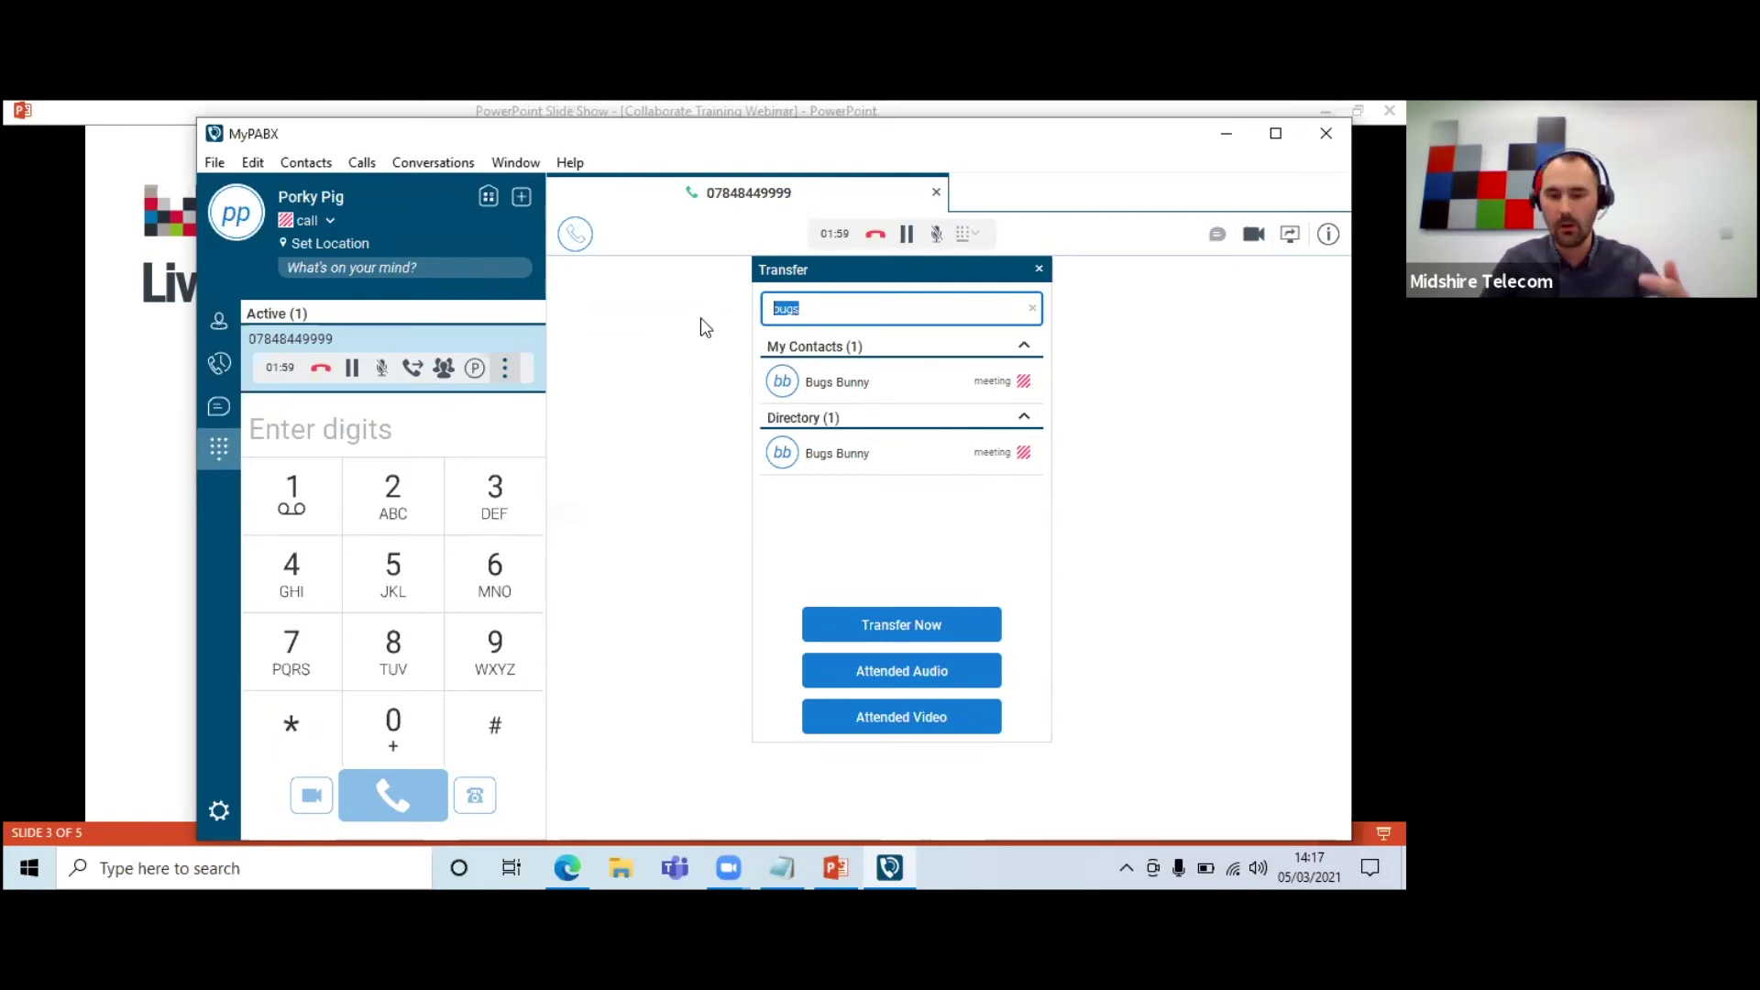
{"action": "type", "text": "daf"}
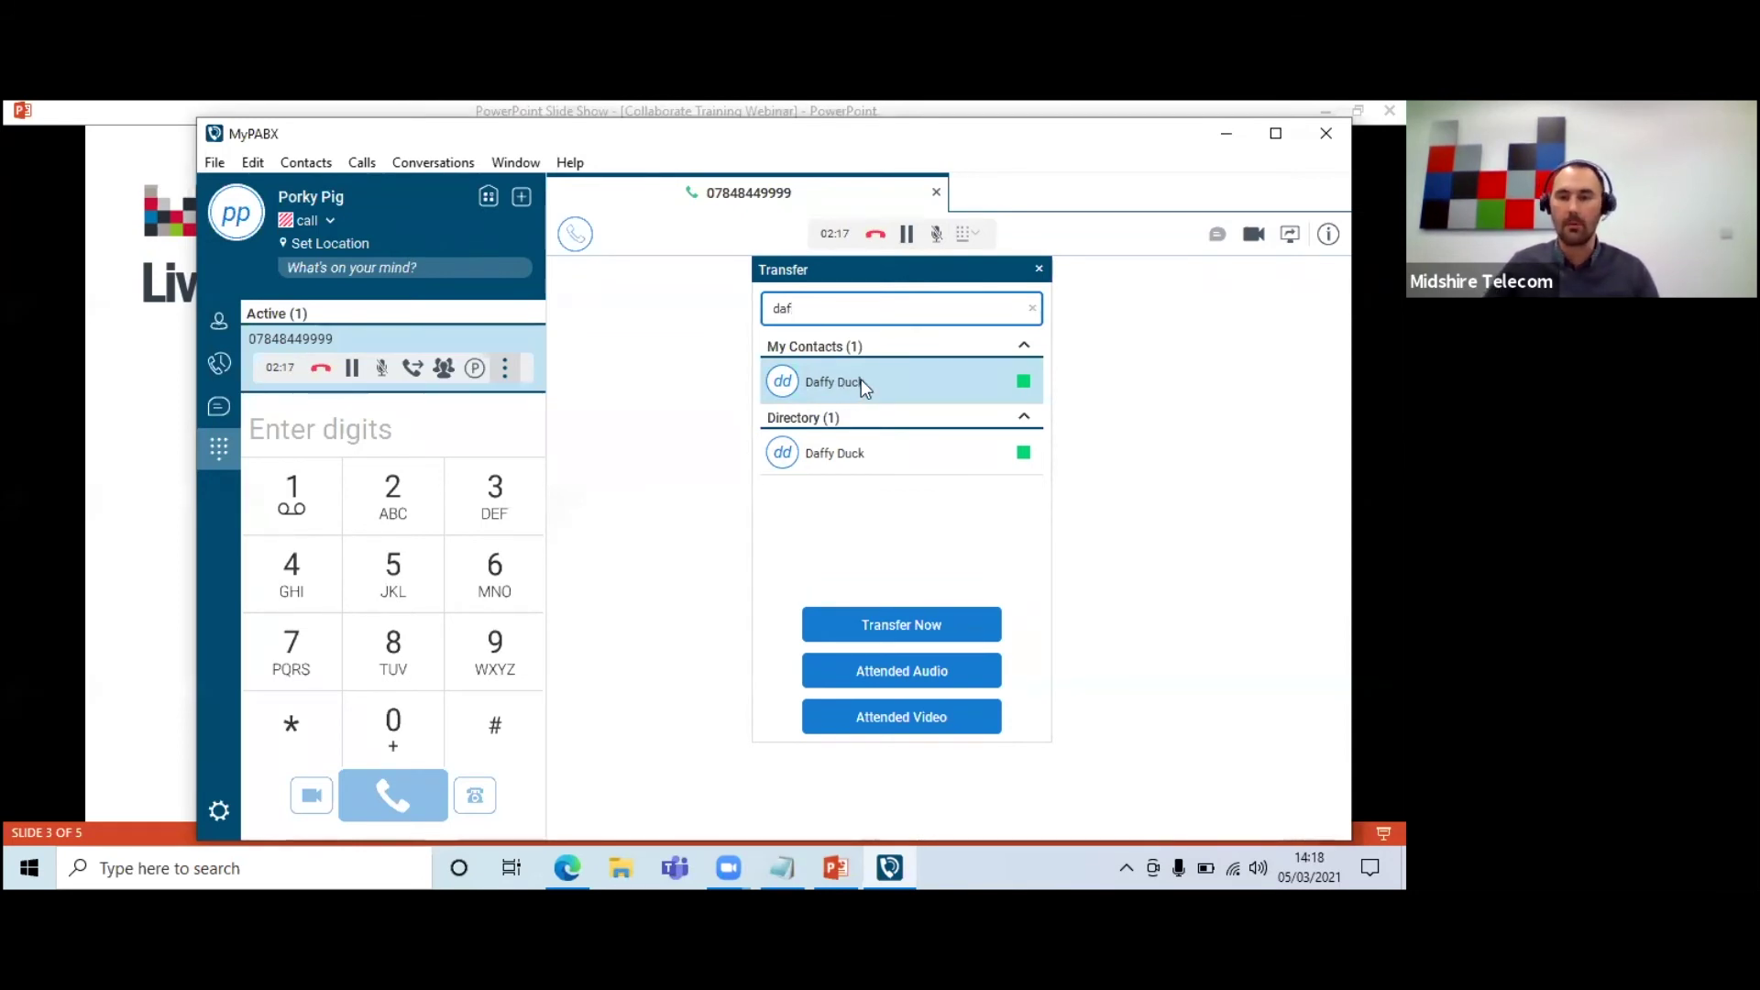
- Pick Daffy Duck as the transfer target, then hang up the active call
{"action": "left_click", "coordinate": [864, 390]}
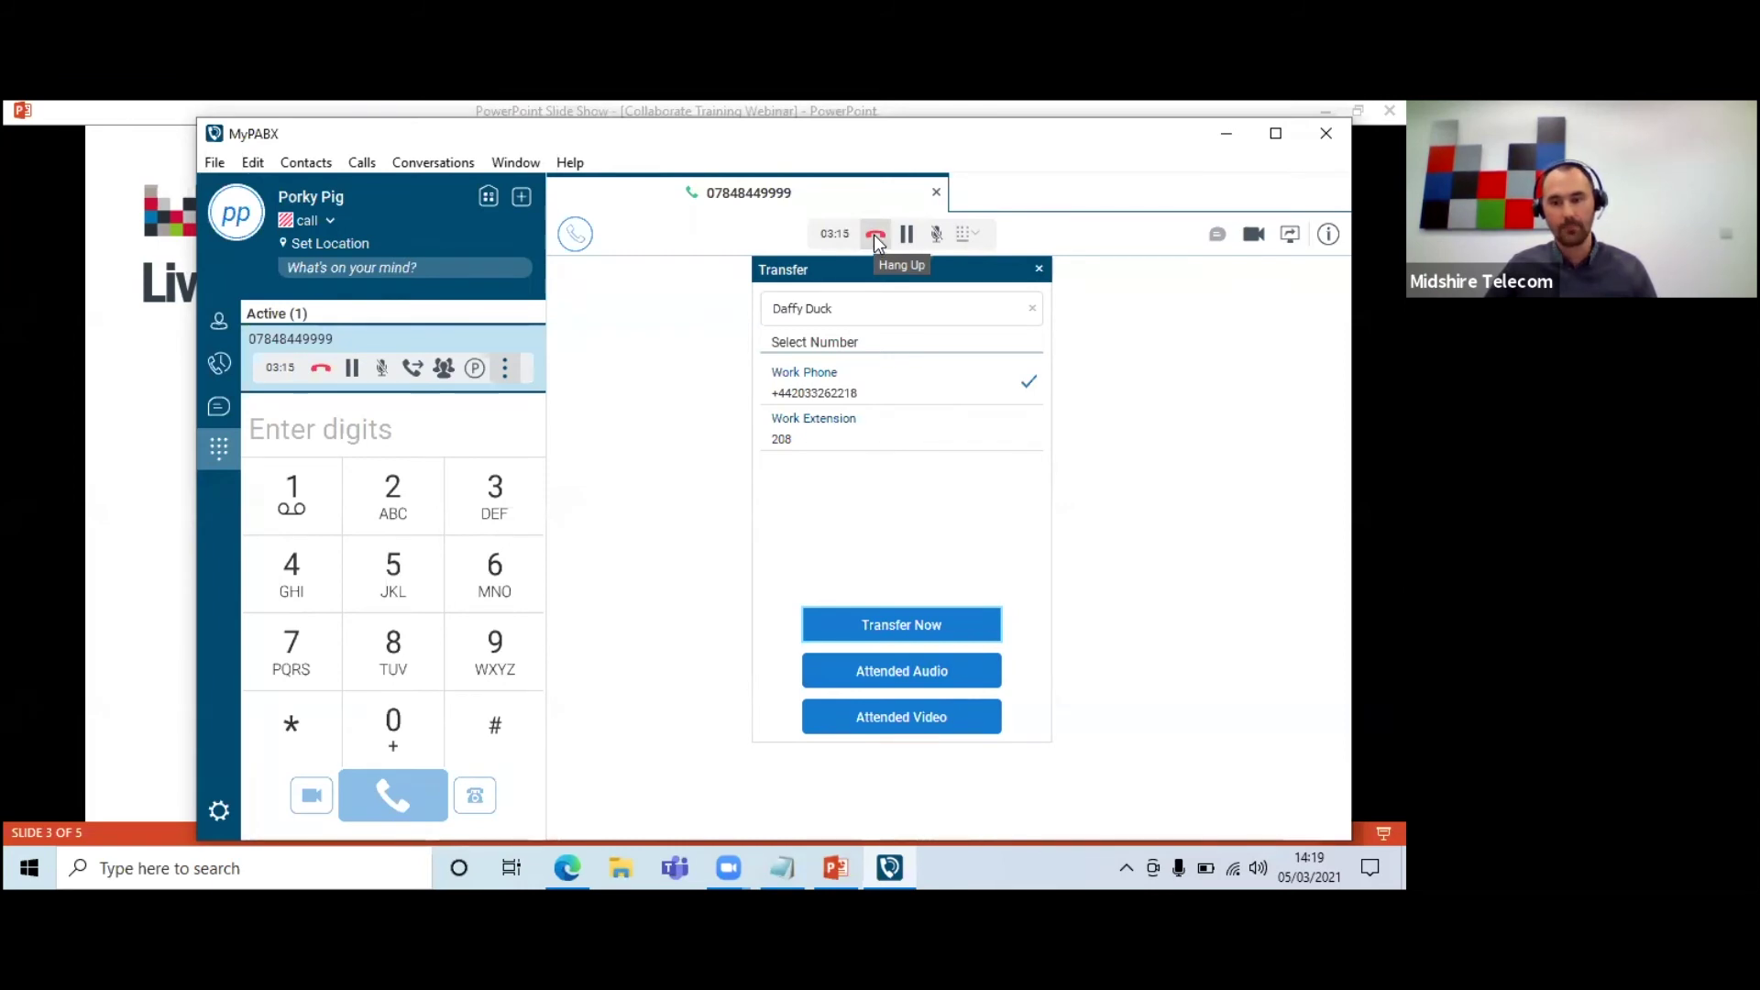
{"action": "left_click", "coordinate": [875, 239]}
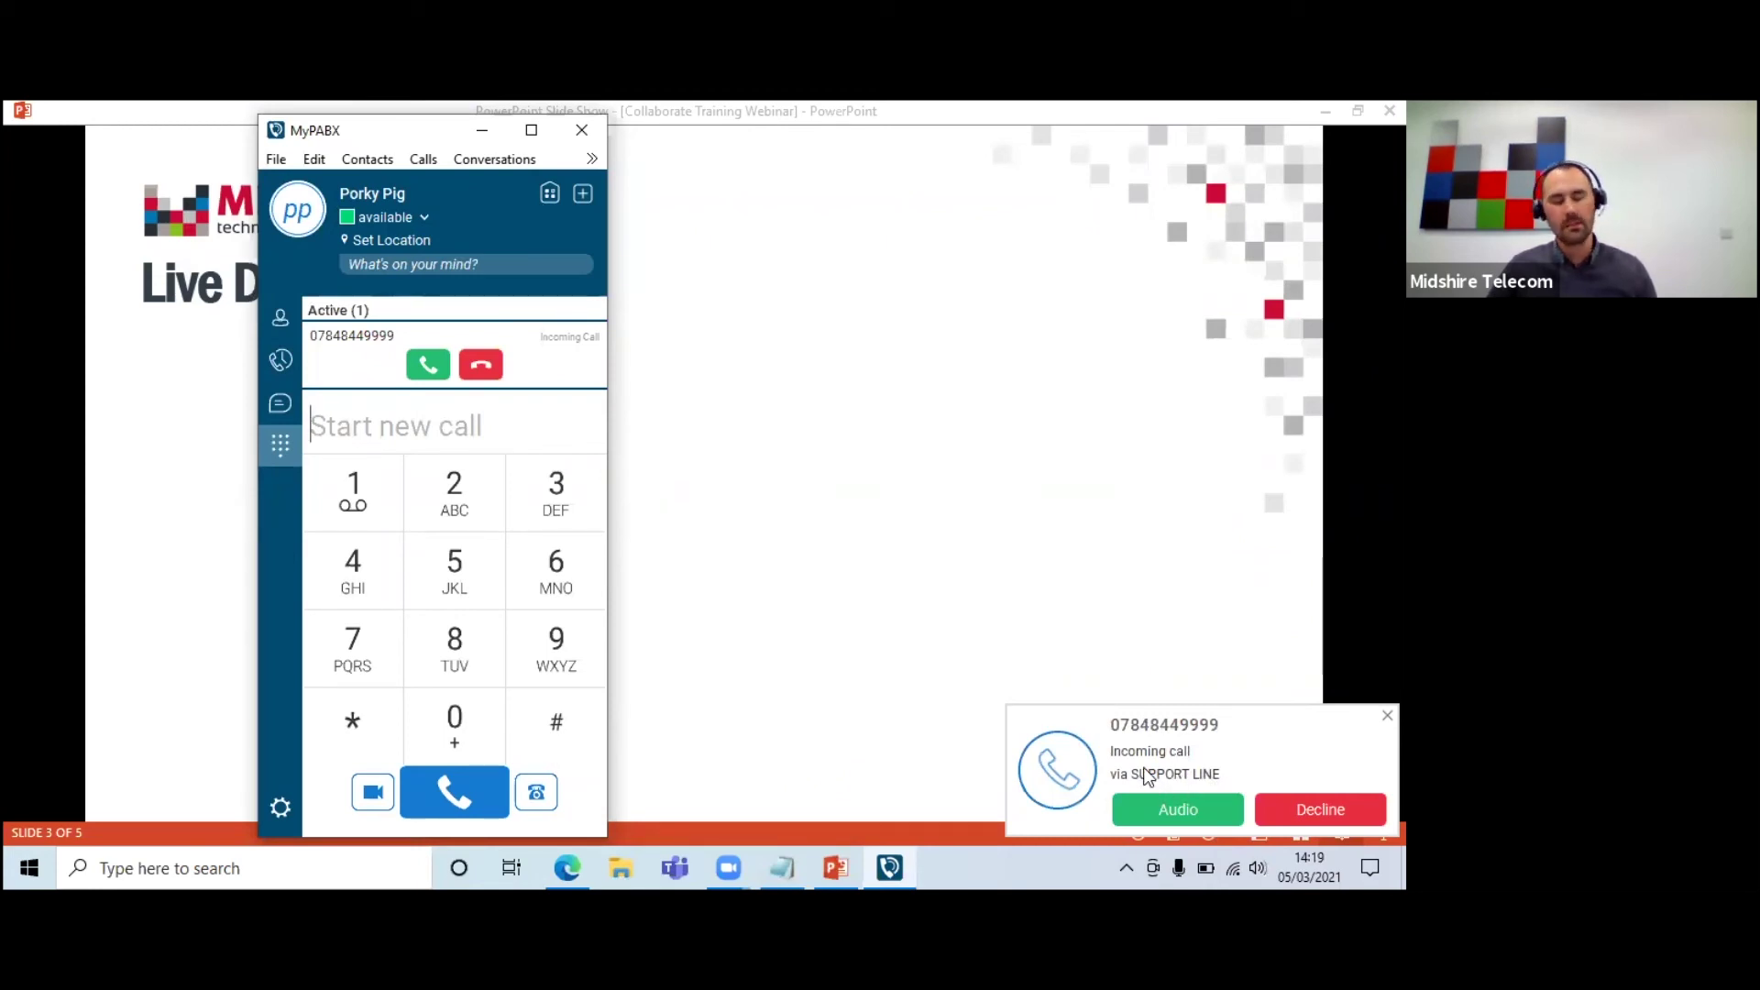
- Decline the incoming SUPPORT LINE call, leaving the dial pad idle
{"action": "left_click", "coordinate": [475, 365]}
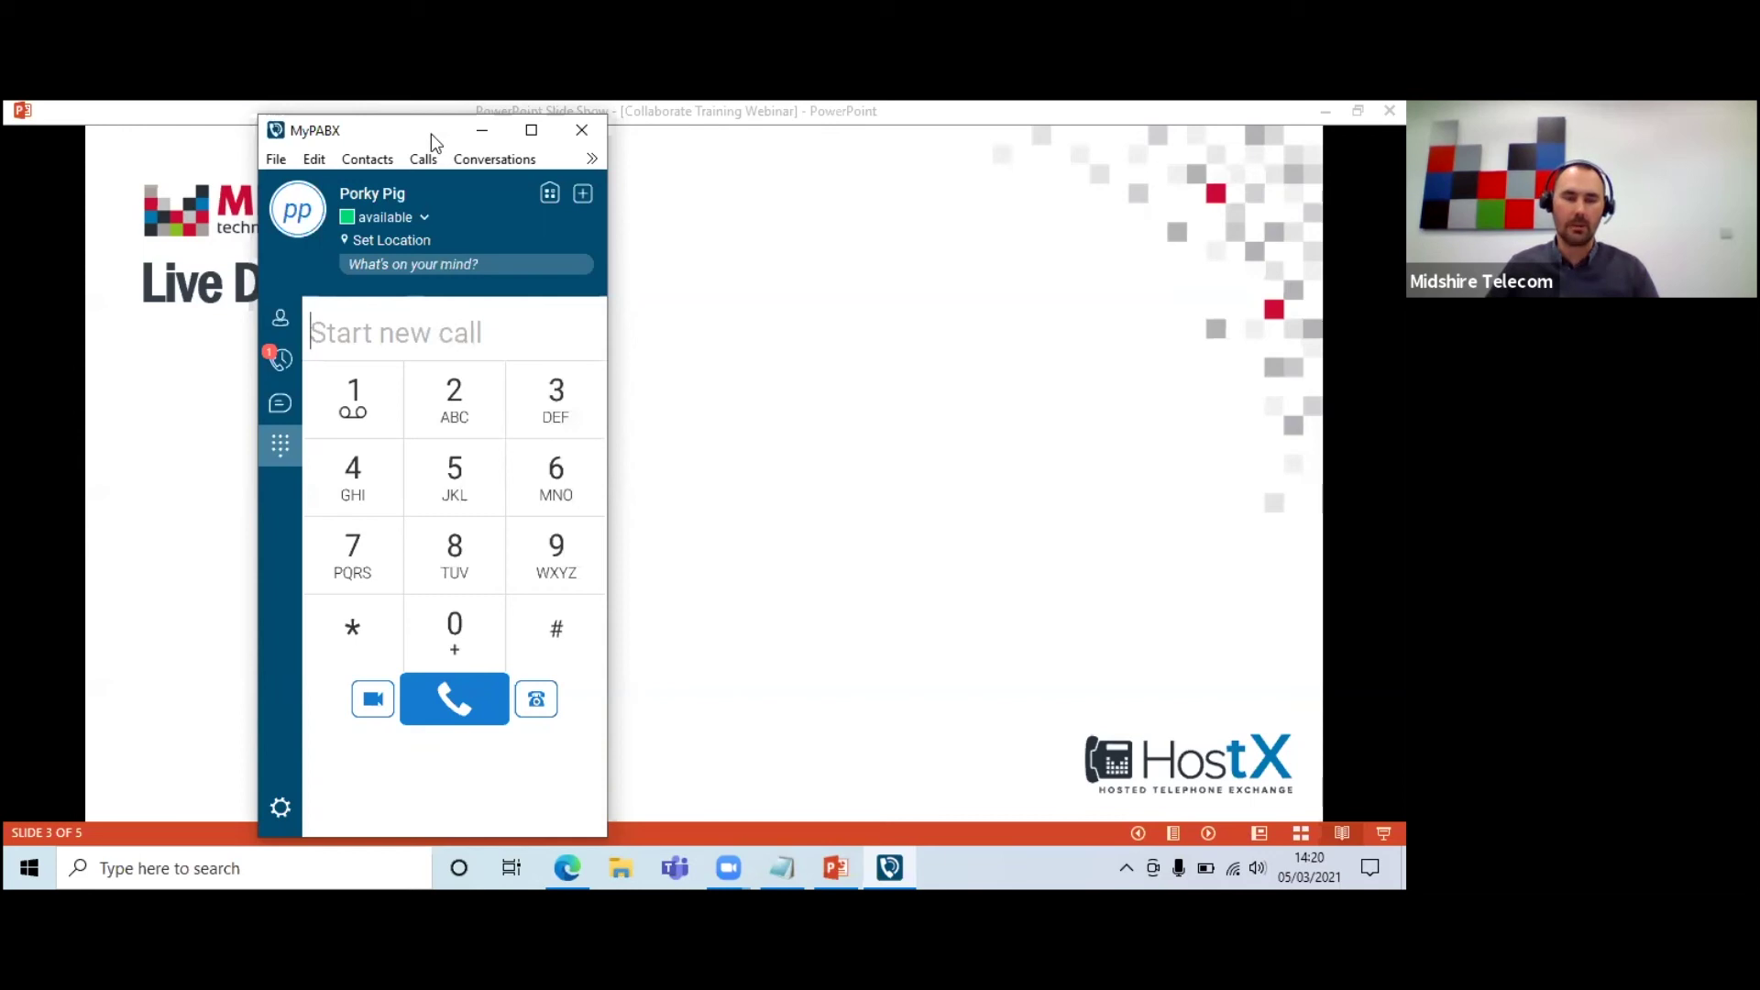
- Open My Room beside the contacts list and drag Bugs Bunny into the room conversation
{"action": "left_click_drag", "start_coordinate": [430, 134], "coordinate": [418, 137]}
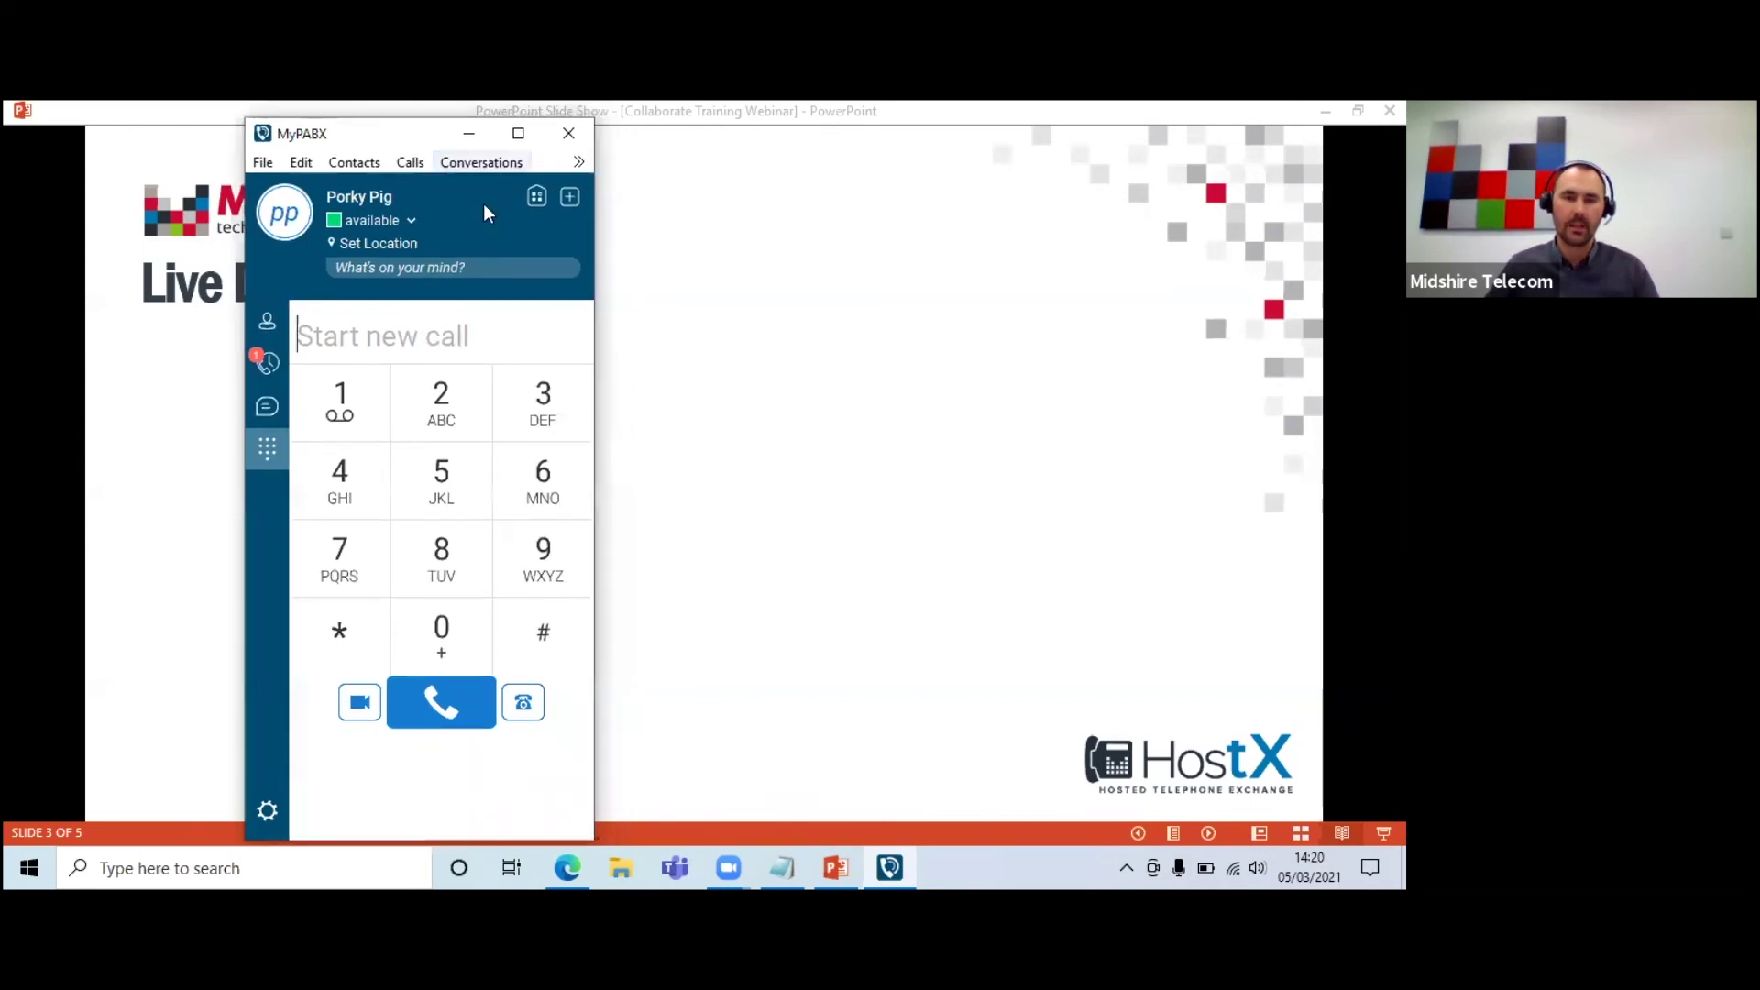
{"action": "left_click", "coordinate": [537, 194]}
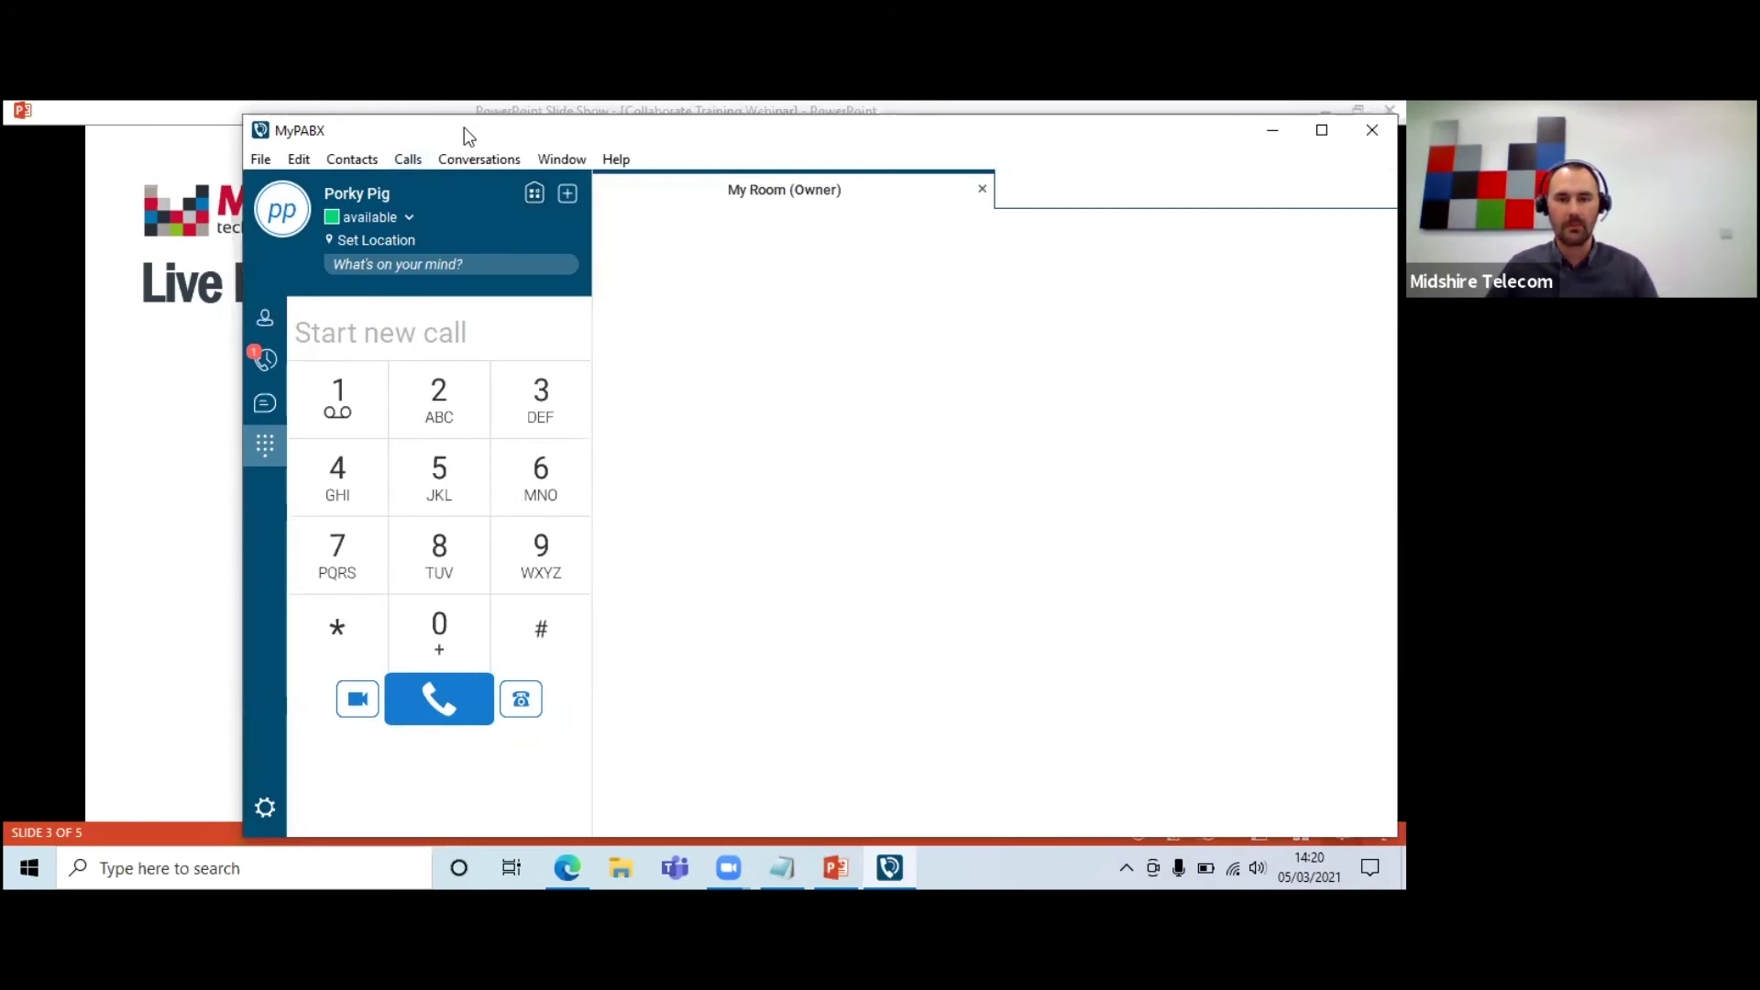
{"action": "left_click_drag", "start_coordinate": [464, 127], "coordinate": [268, 121]}
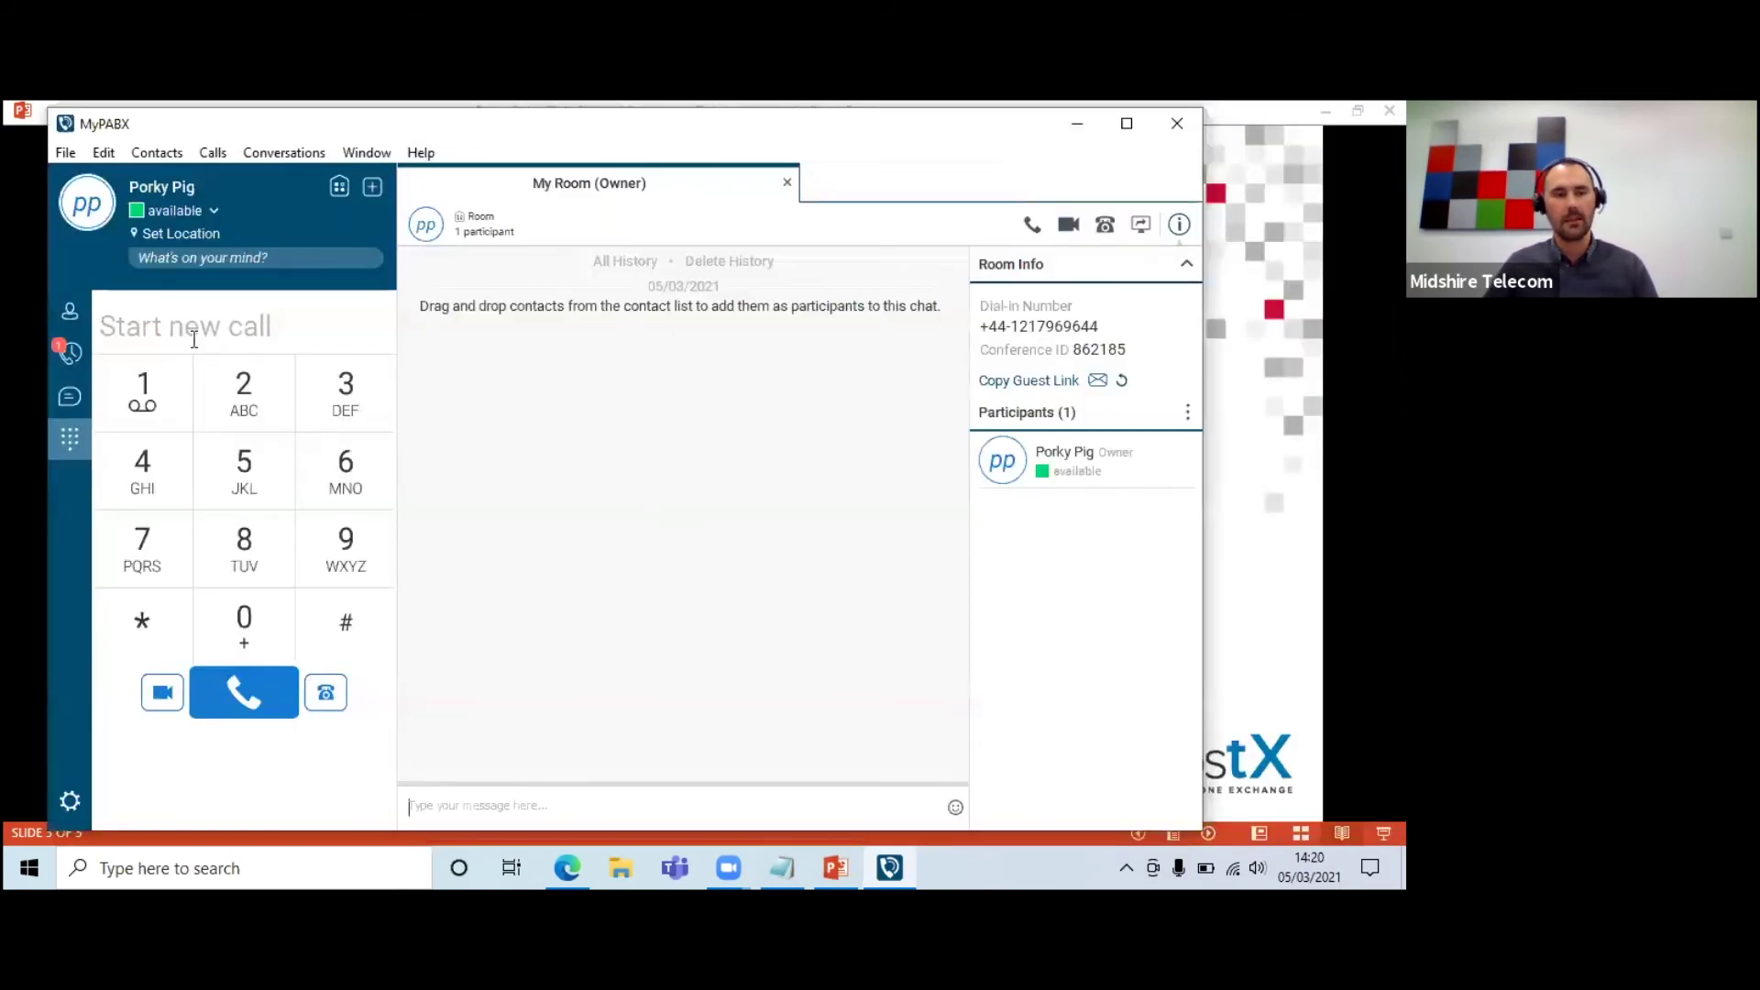
{"action": "left_click", "coordinate": [71, 323]}
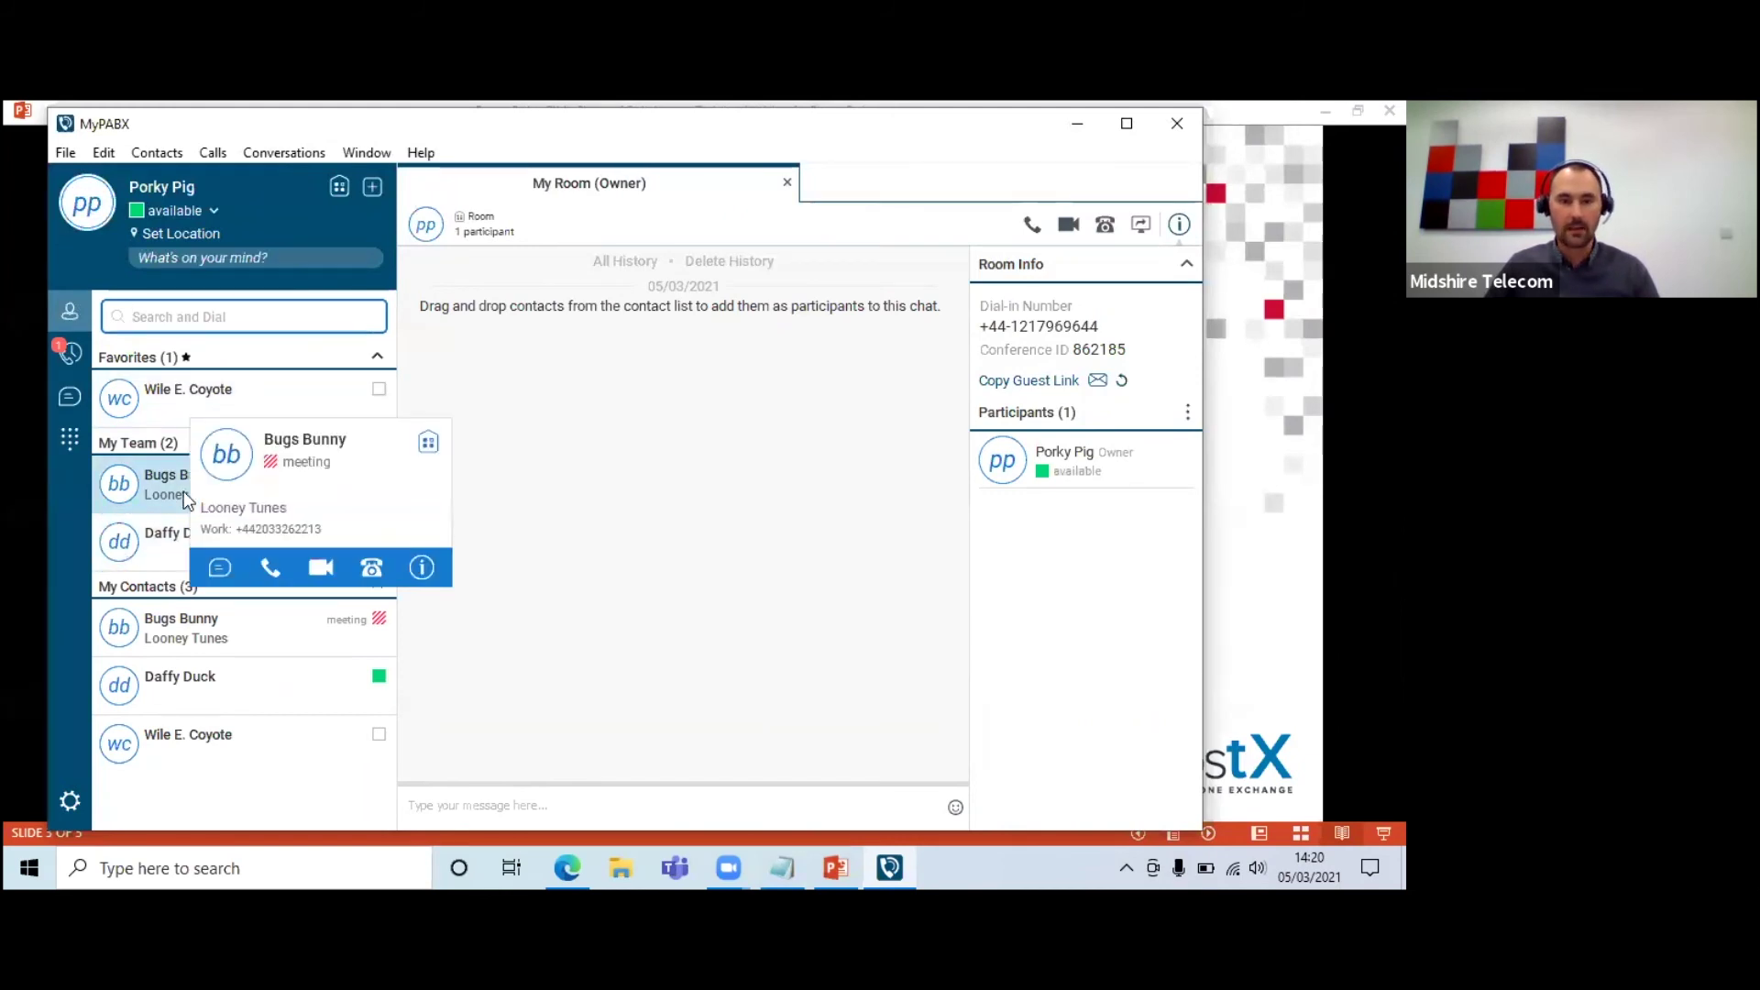
{"action": "left_click_drag", "start_coordinate": [185, 493], "coordinate": [1045, 561]}
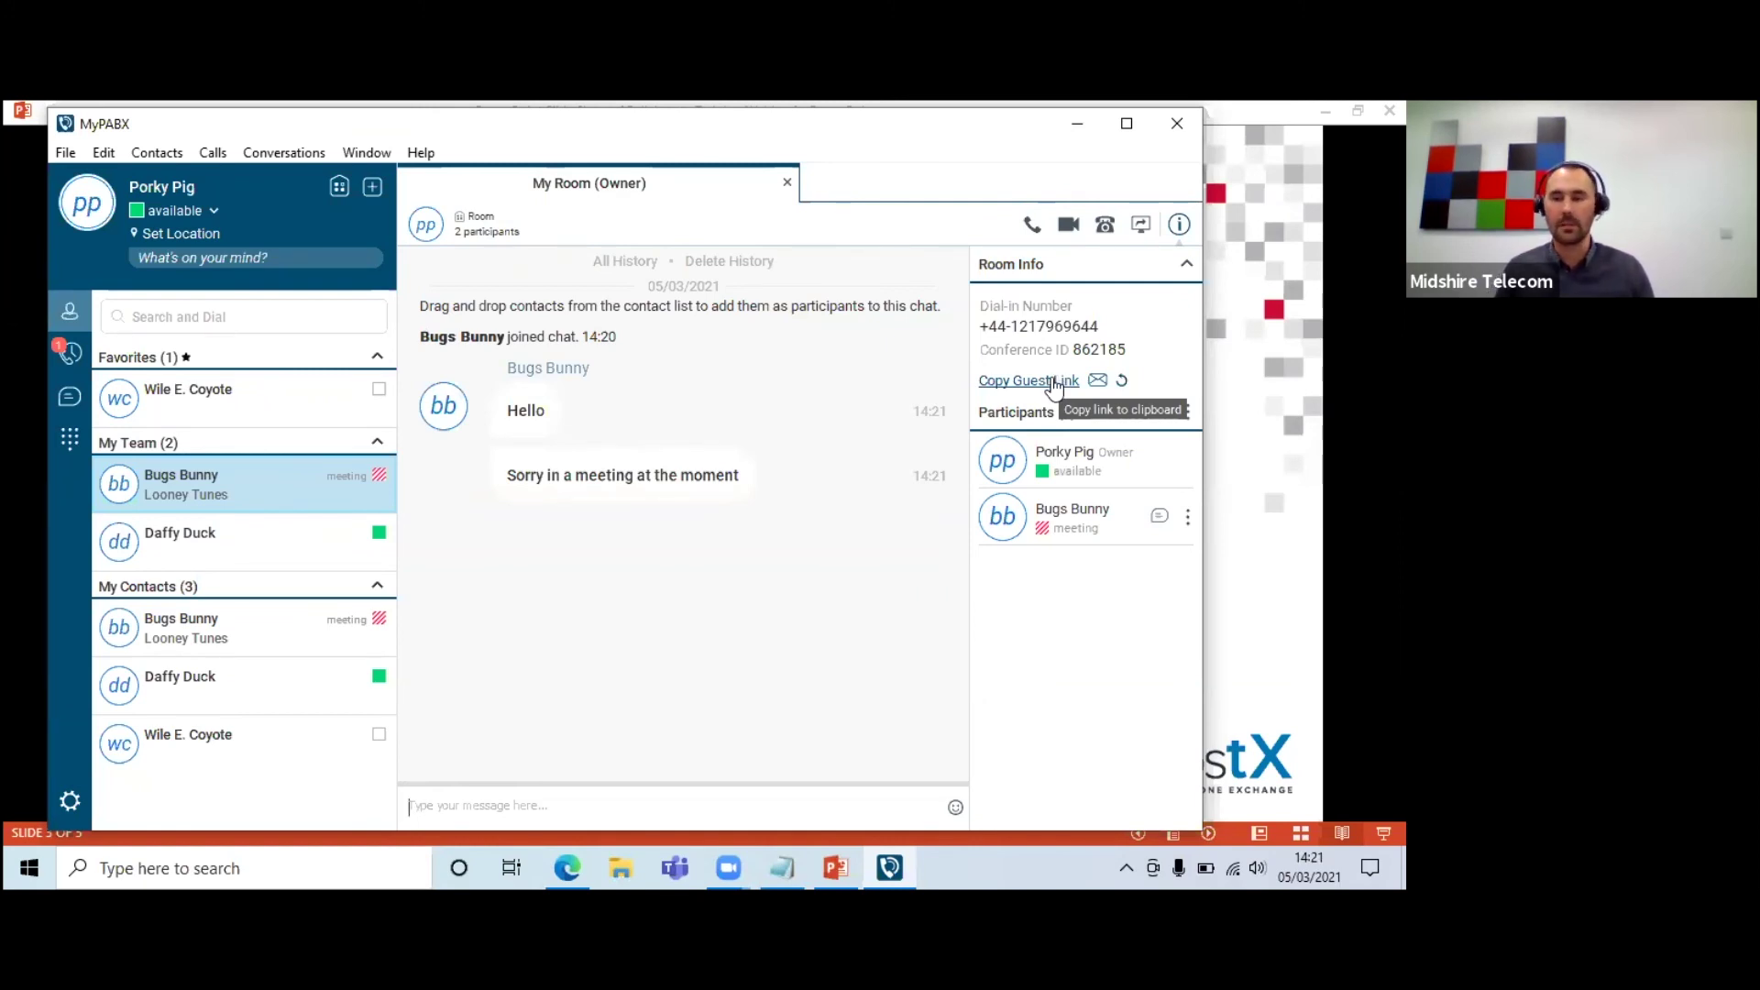
- Copy the My Room guest link, then bring up participant Bugs Bunny's options
{"action": "left_click", "coordinate": [1054, 387]}
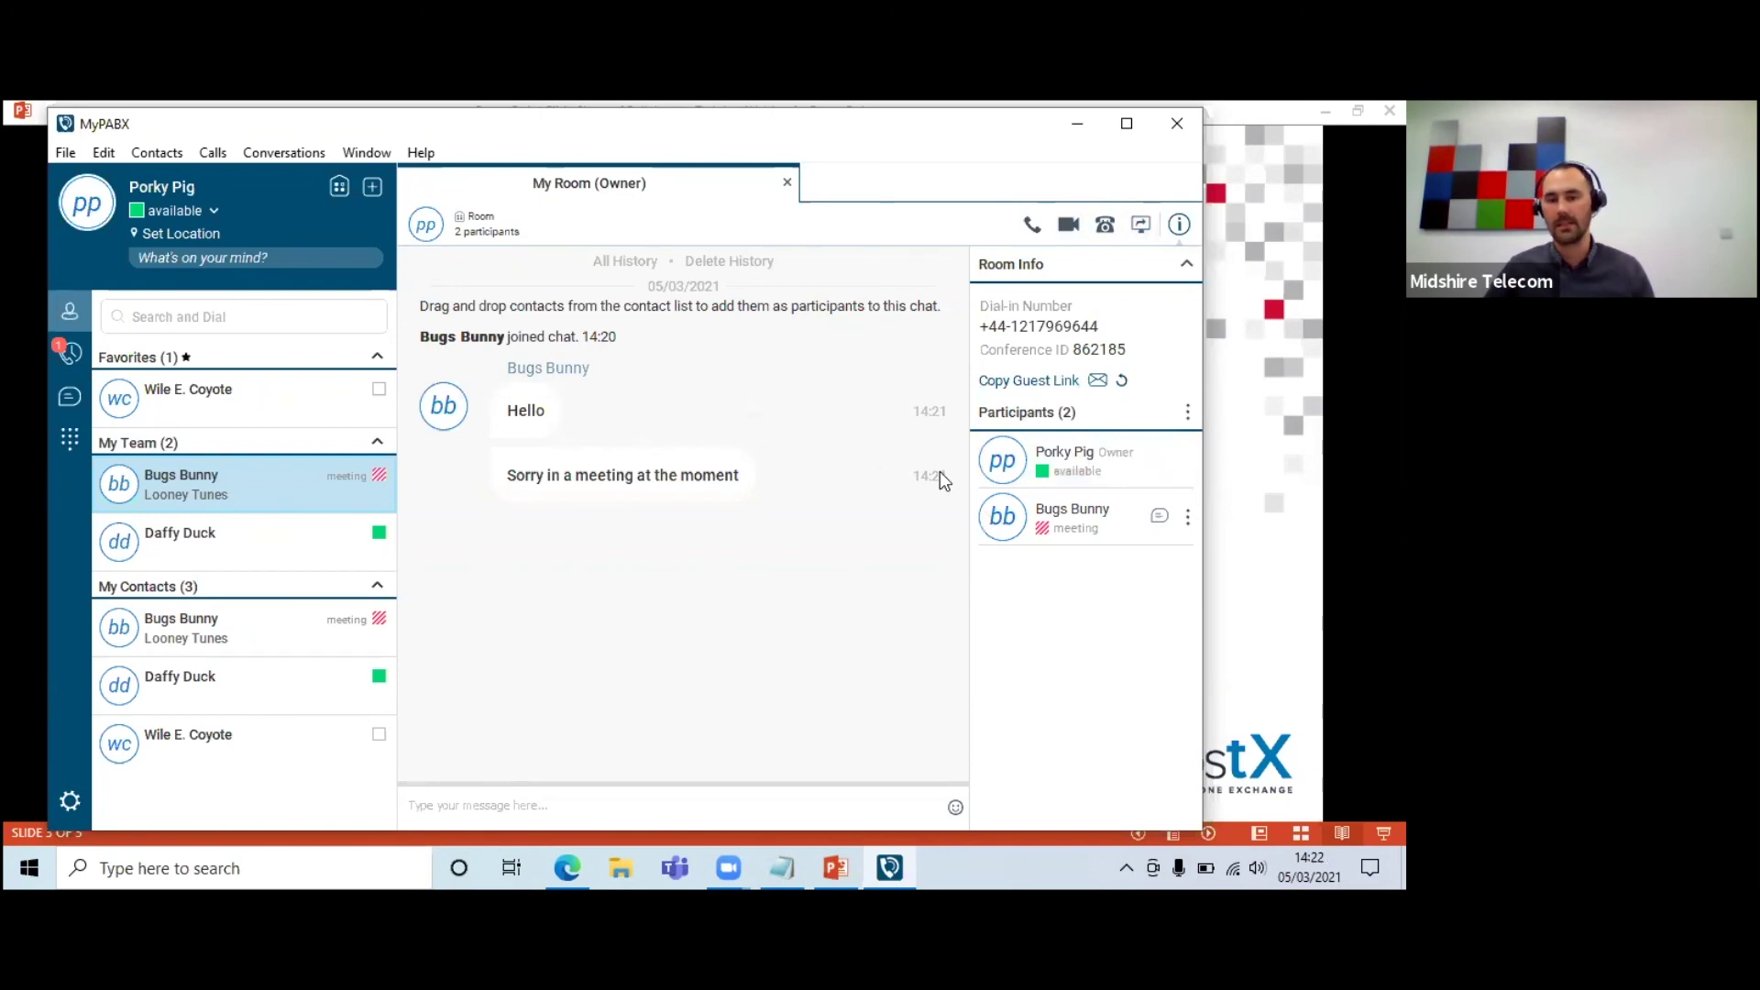
{"action": "left_click", "coordinate": [1187, 517]}
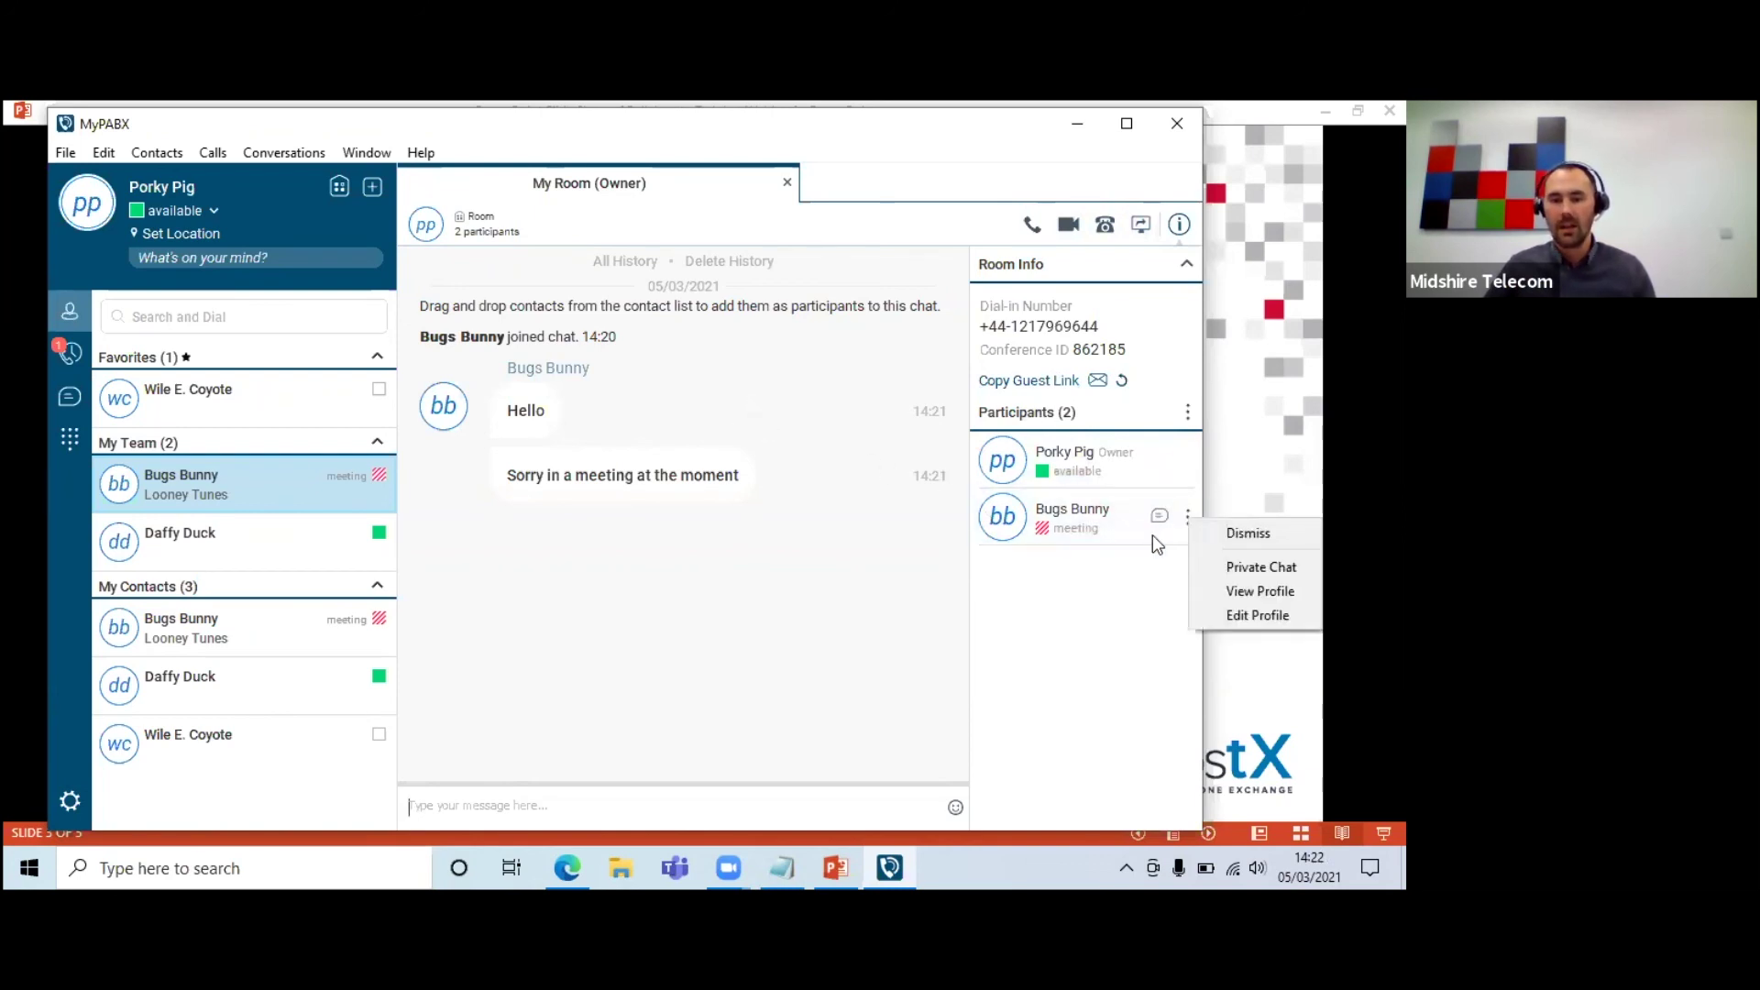
- Dismiss Bugs Bunny from My Room, view the room's access settings, and close the room
{"action": "left_click", "coordinate": [1219, 532]}
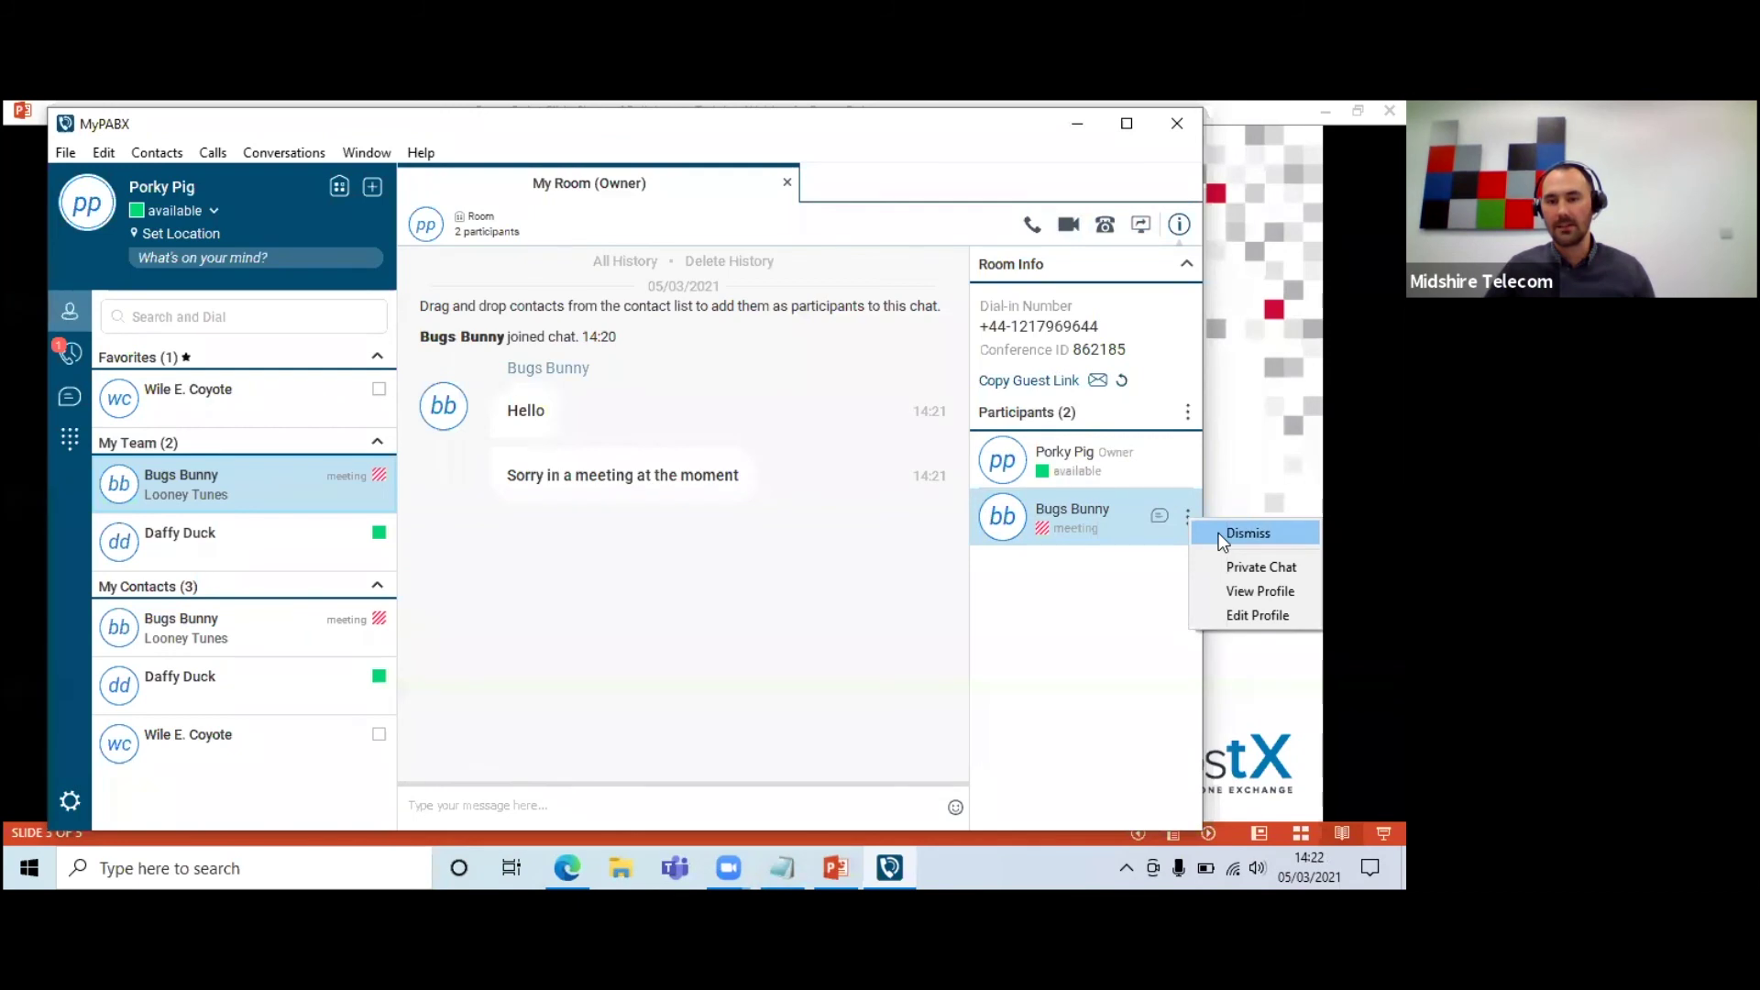
{"action": "left_click", "coordinate": [1187, 415]}
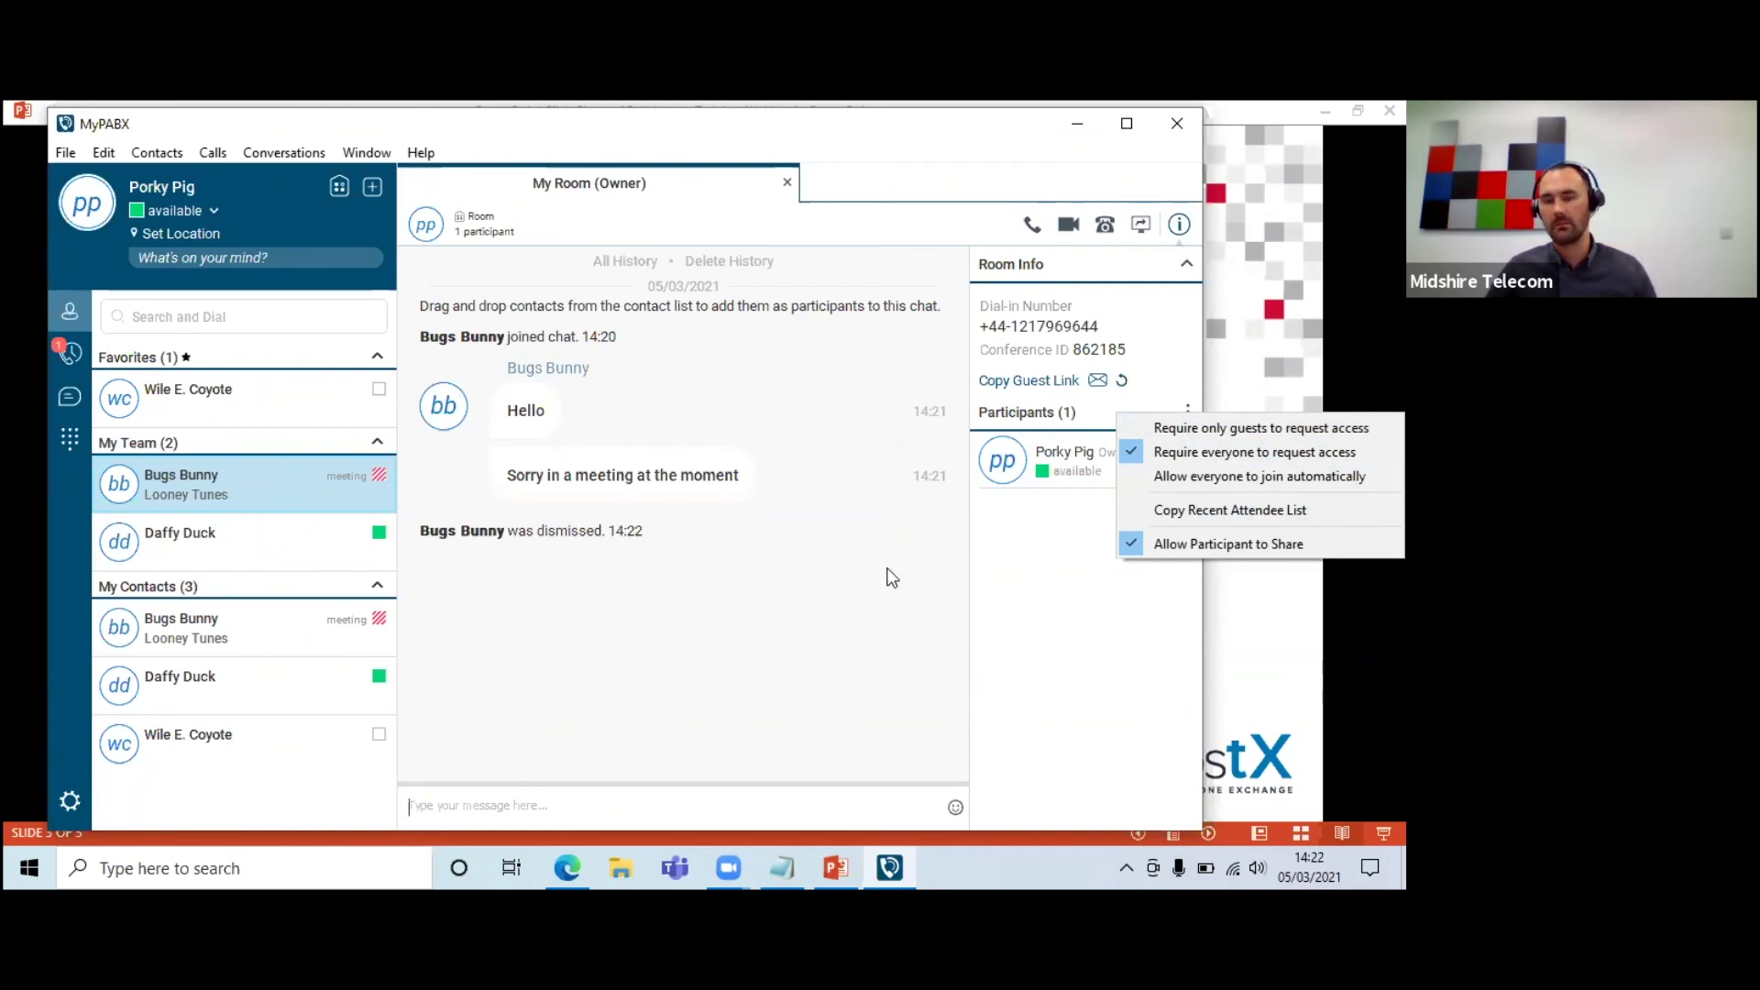
{"action": "left_click", "coordinate": [788, 181]}
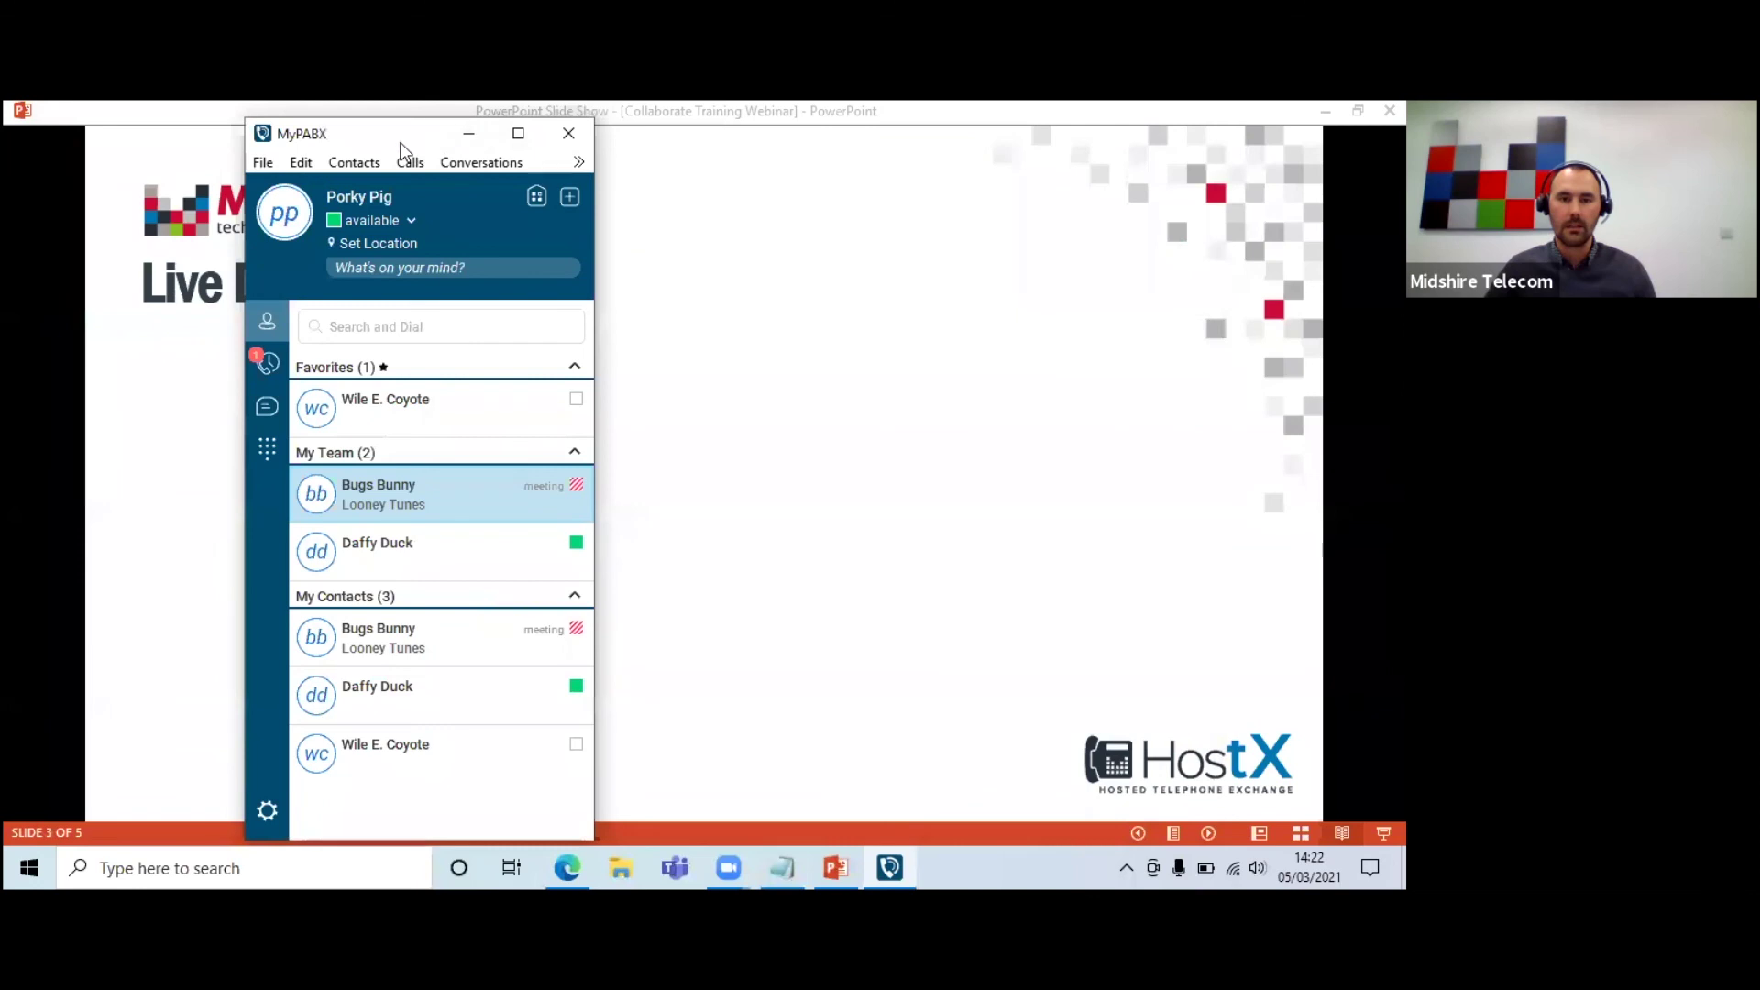
- Show recent calls in History, return to Contacts, then advance the slide show to slide 4, Bolt Ons
{"action": "left_click_drag", "start_coordinate": [407, 141], "coordinate": [467, 135]}
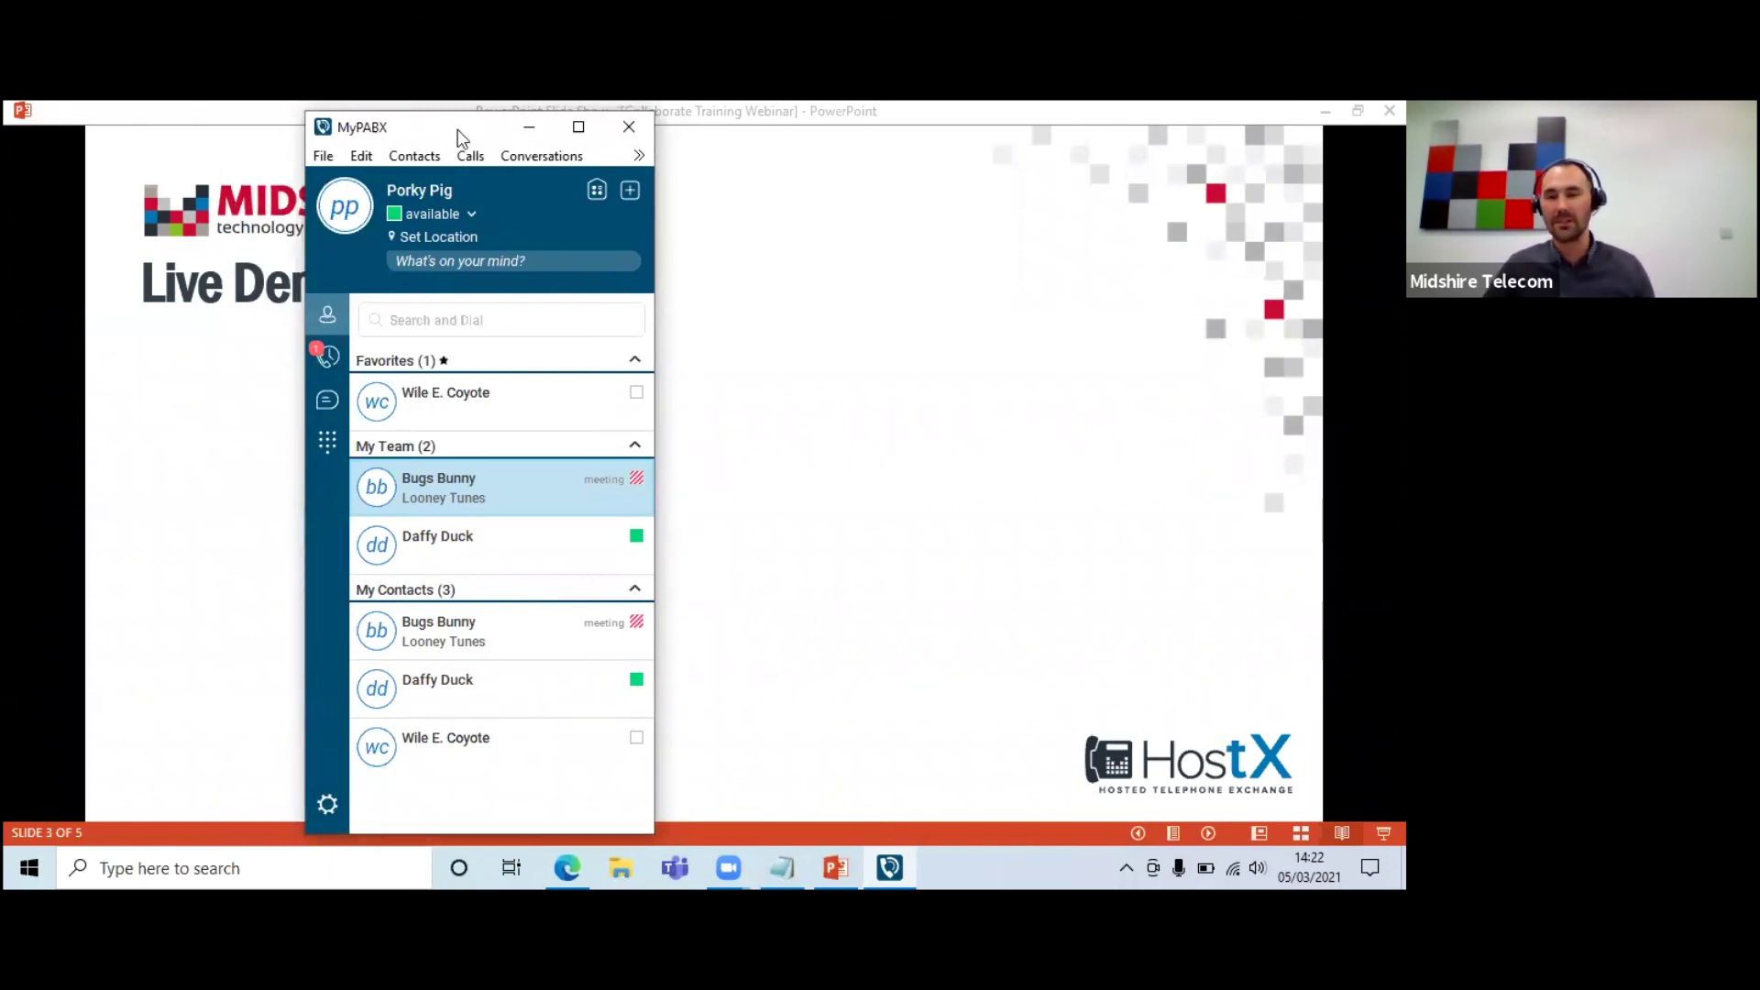
{"action": "left_click", "coordinate": [327, 355]}
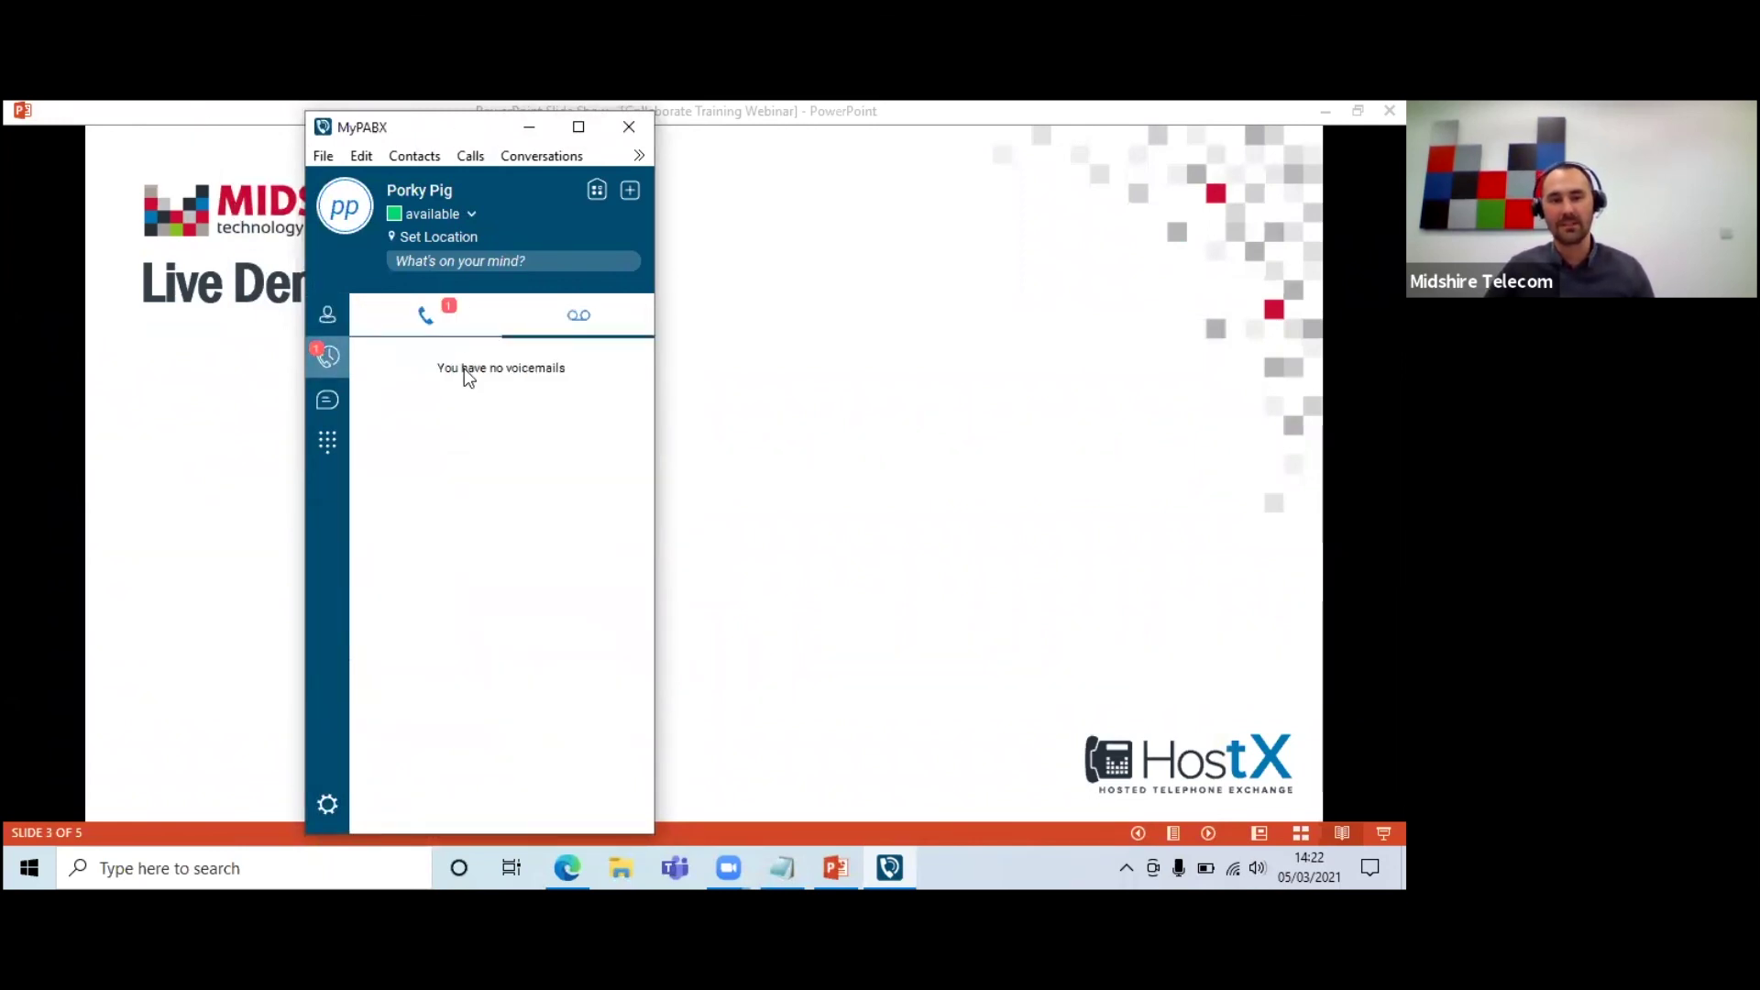
{"action": "left_click", "coordinate": [442, 322]}
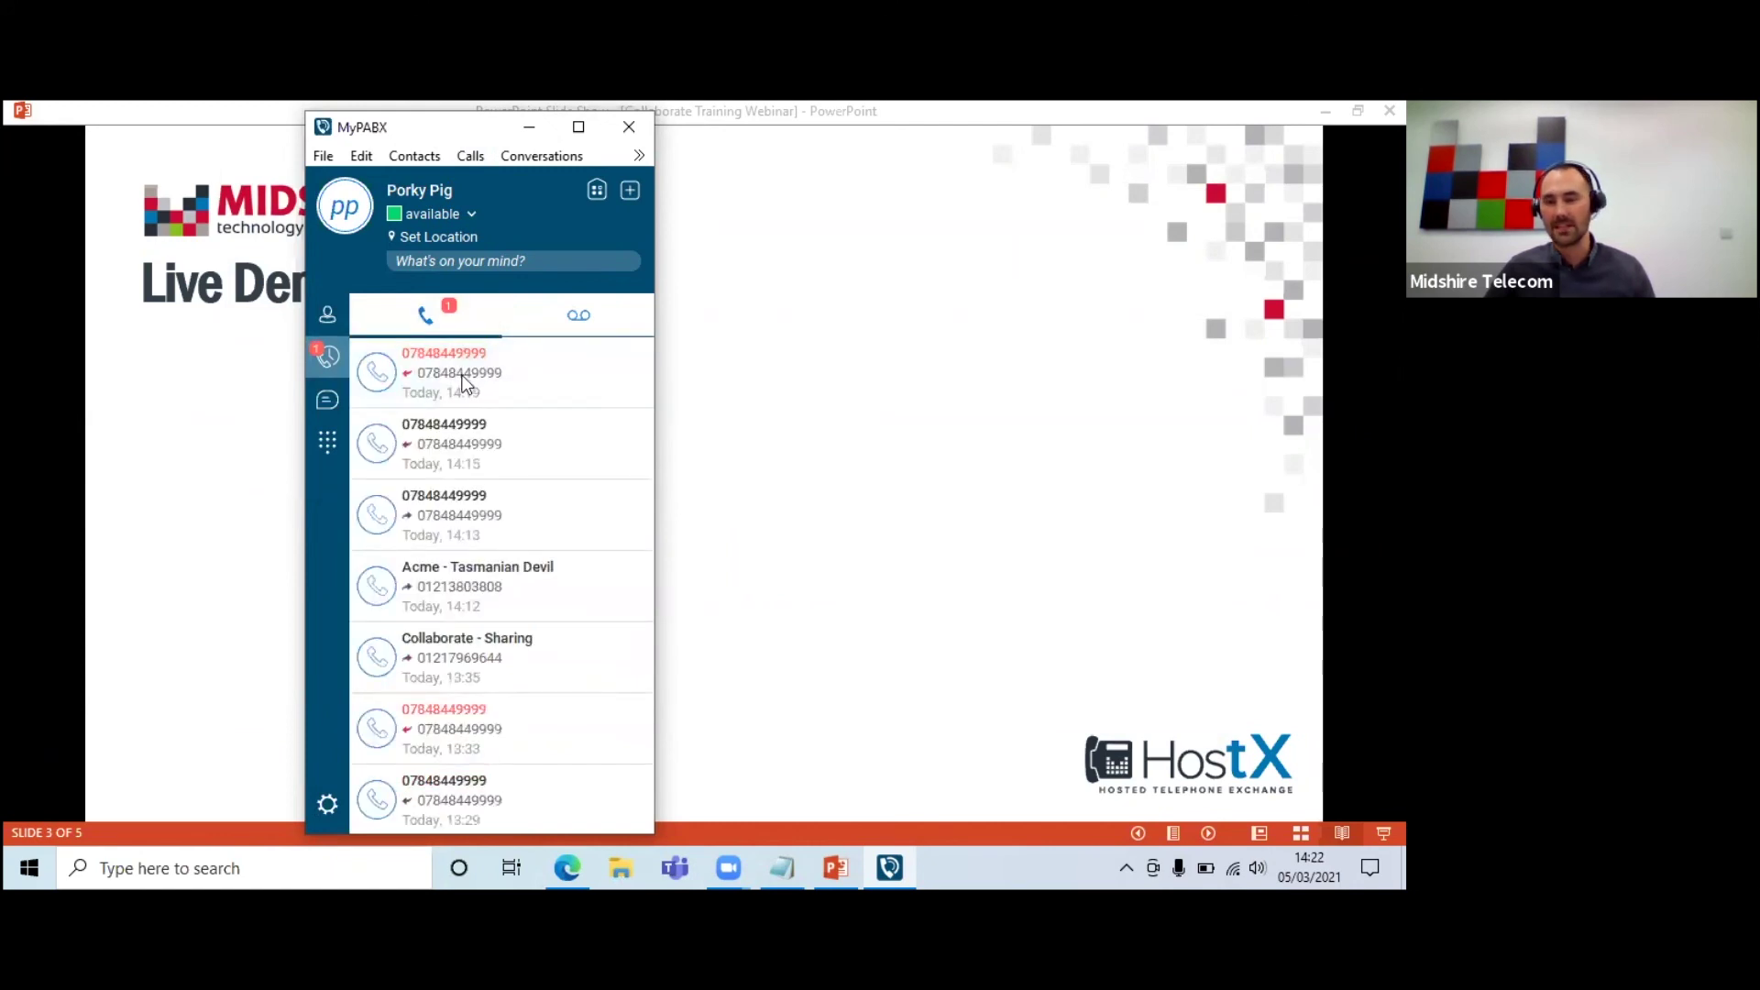
{"action": "left_click", "coordinate": [320, 316]}
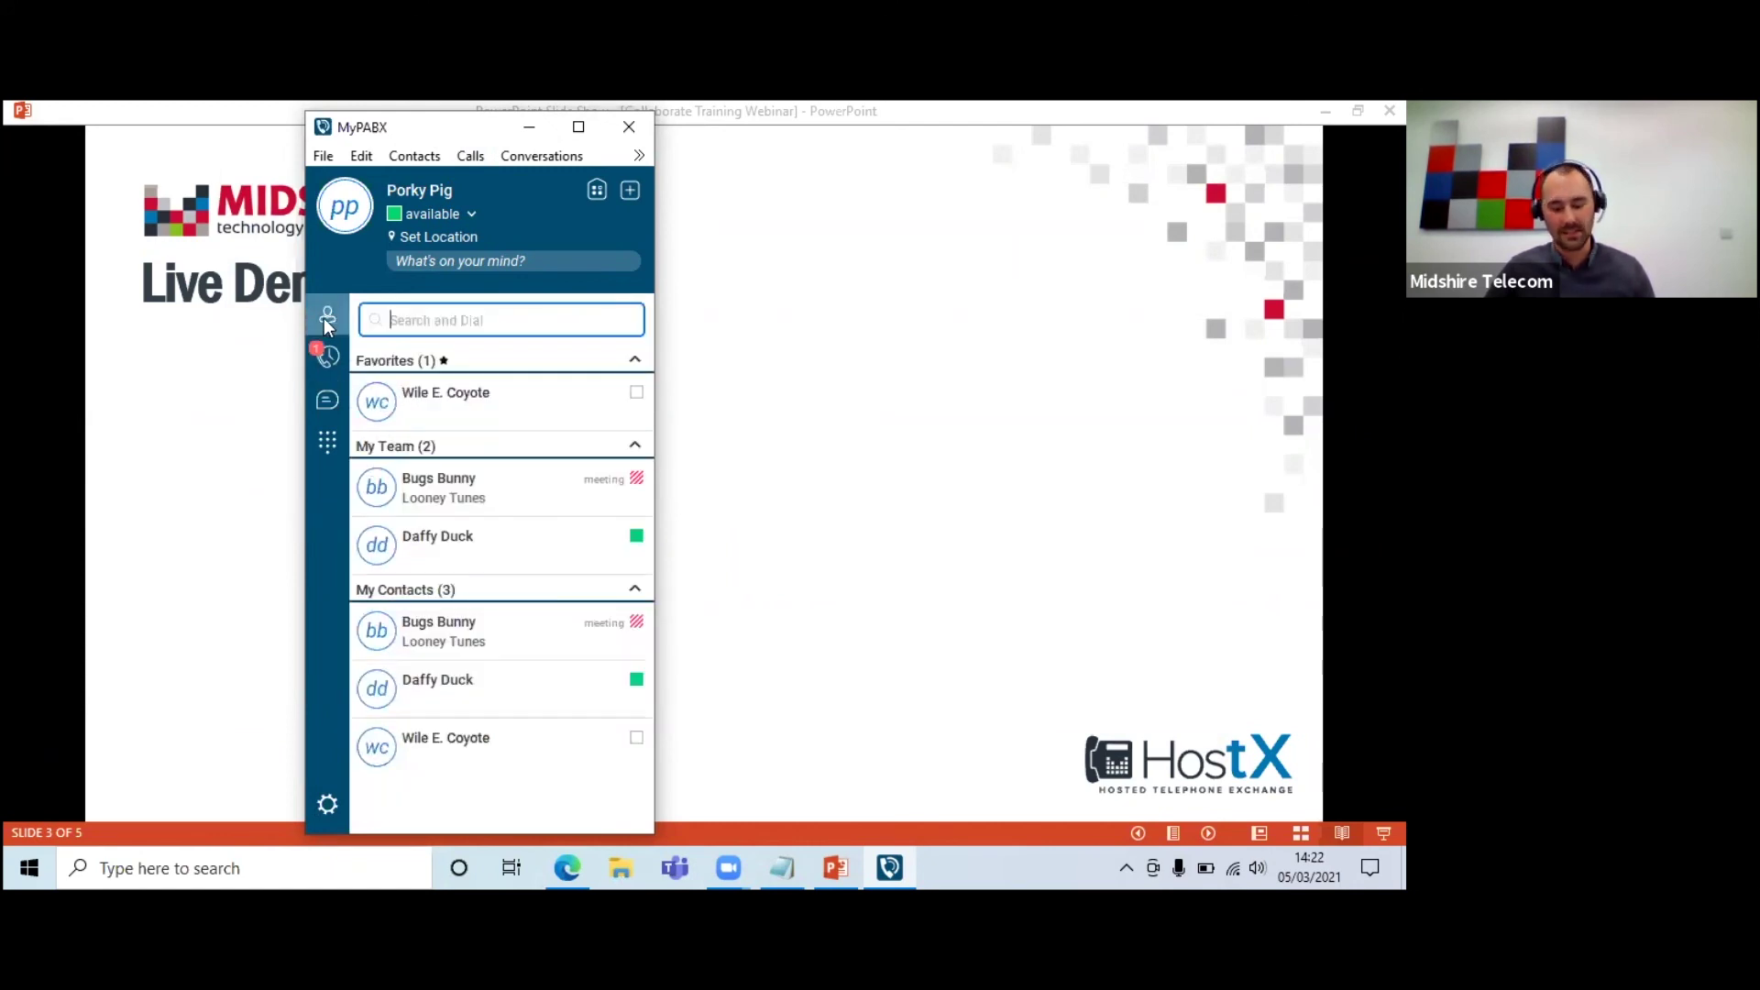
{"action": "left_click", "coordinate": [869, 460]}
{"action": "key", "text": "Right"}
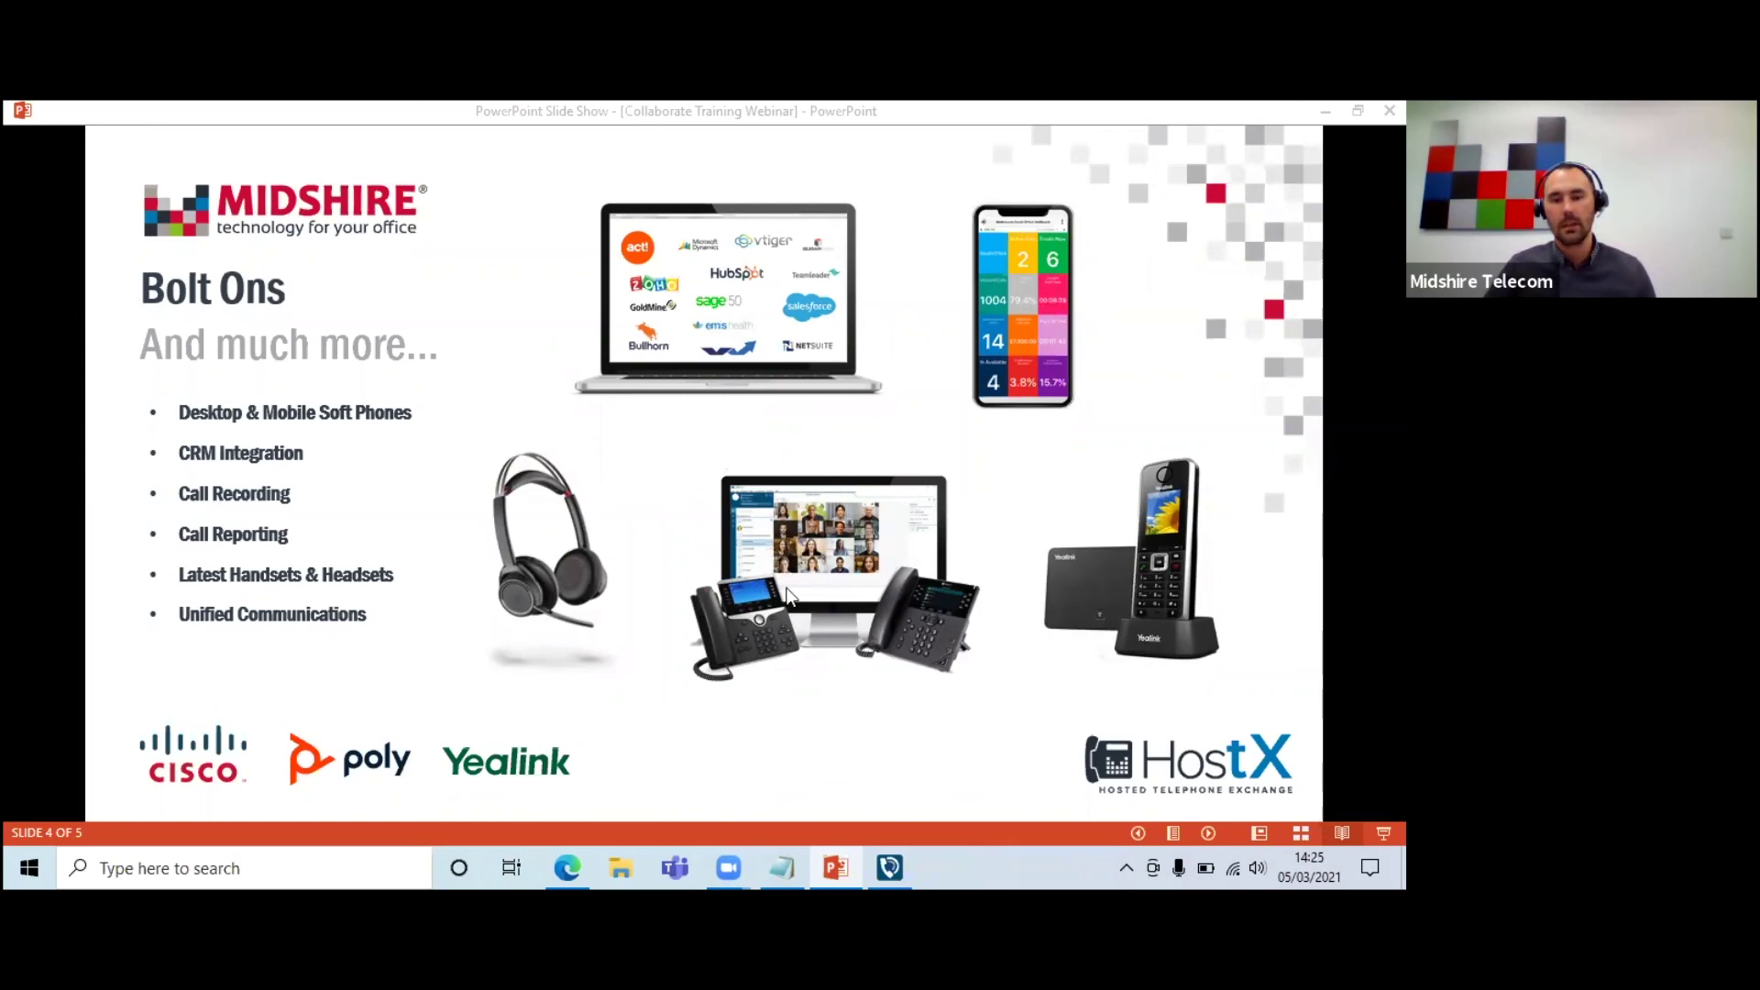
- Make the slide show window showing slide 4, Bolt Ons, active
{"action": "left_click", "coordinate": [876, 568]}
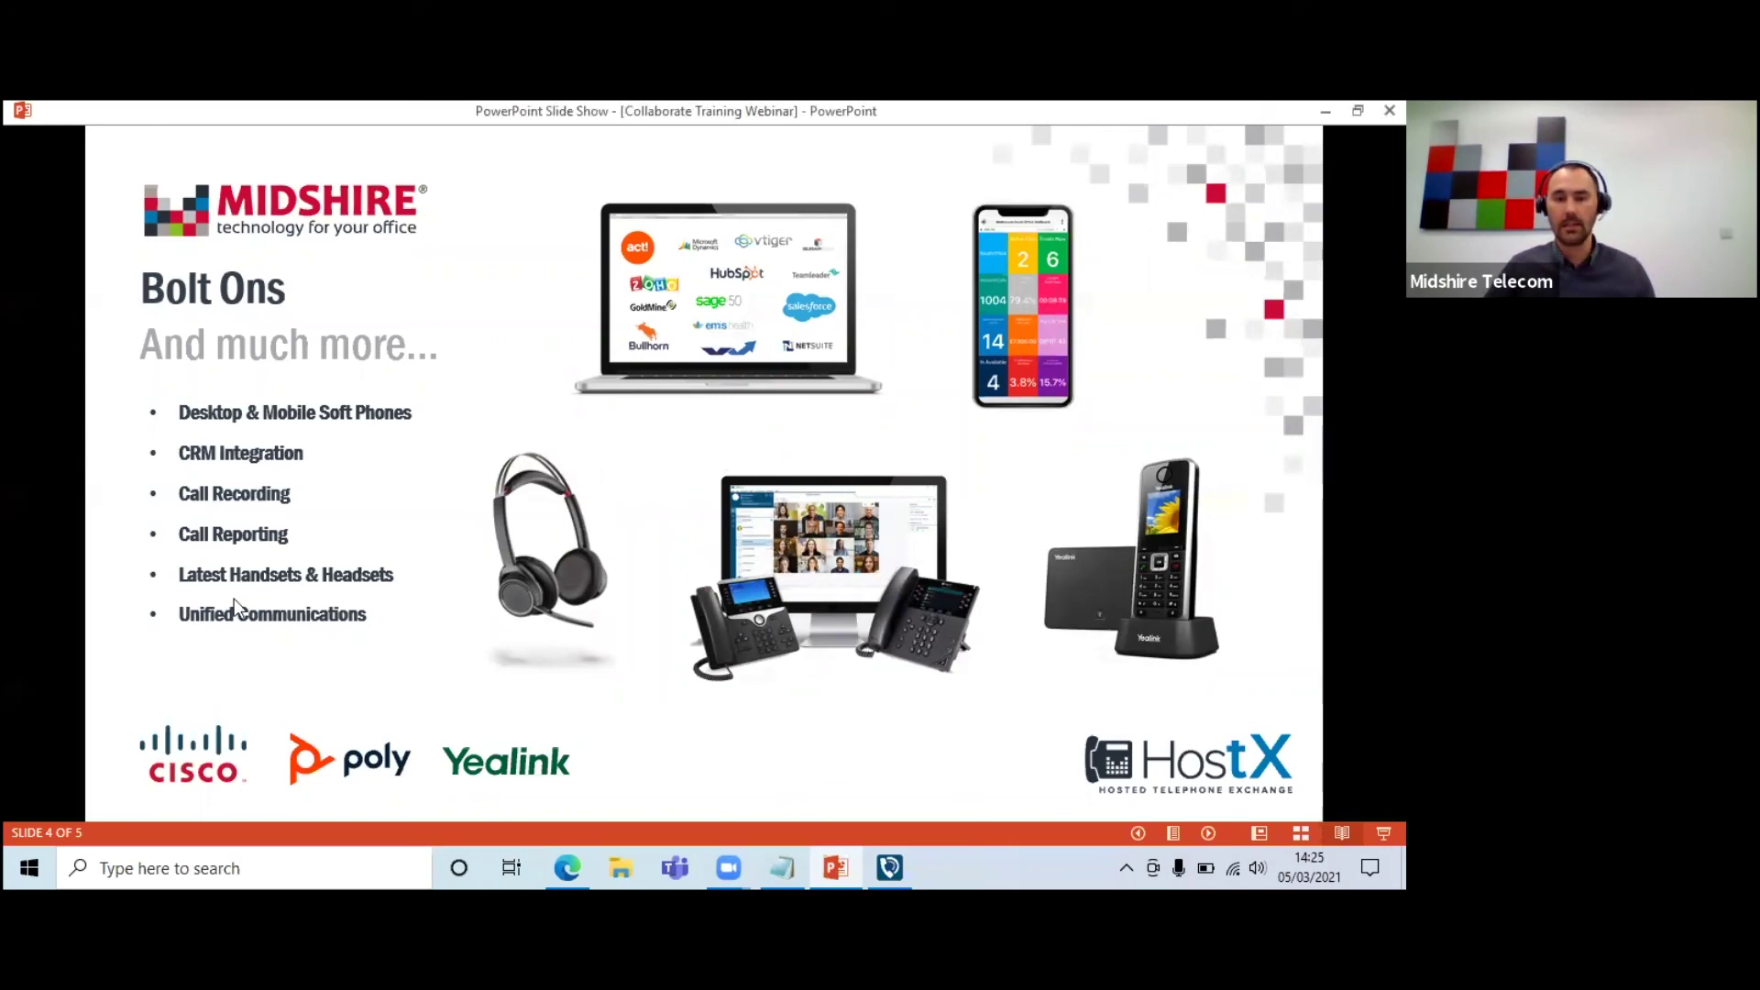
- Advance the slide show to slide 5 of 5, the Thank you slide linking YouTube training videos
{"action": "left_click", "coordinate": [728, 438]}
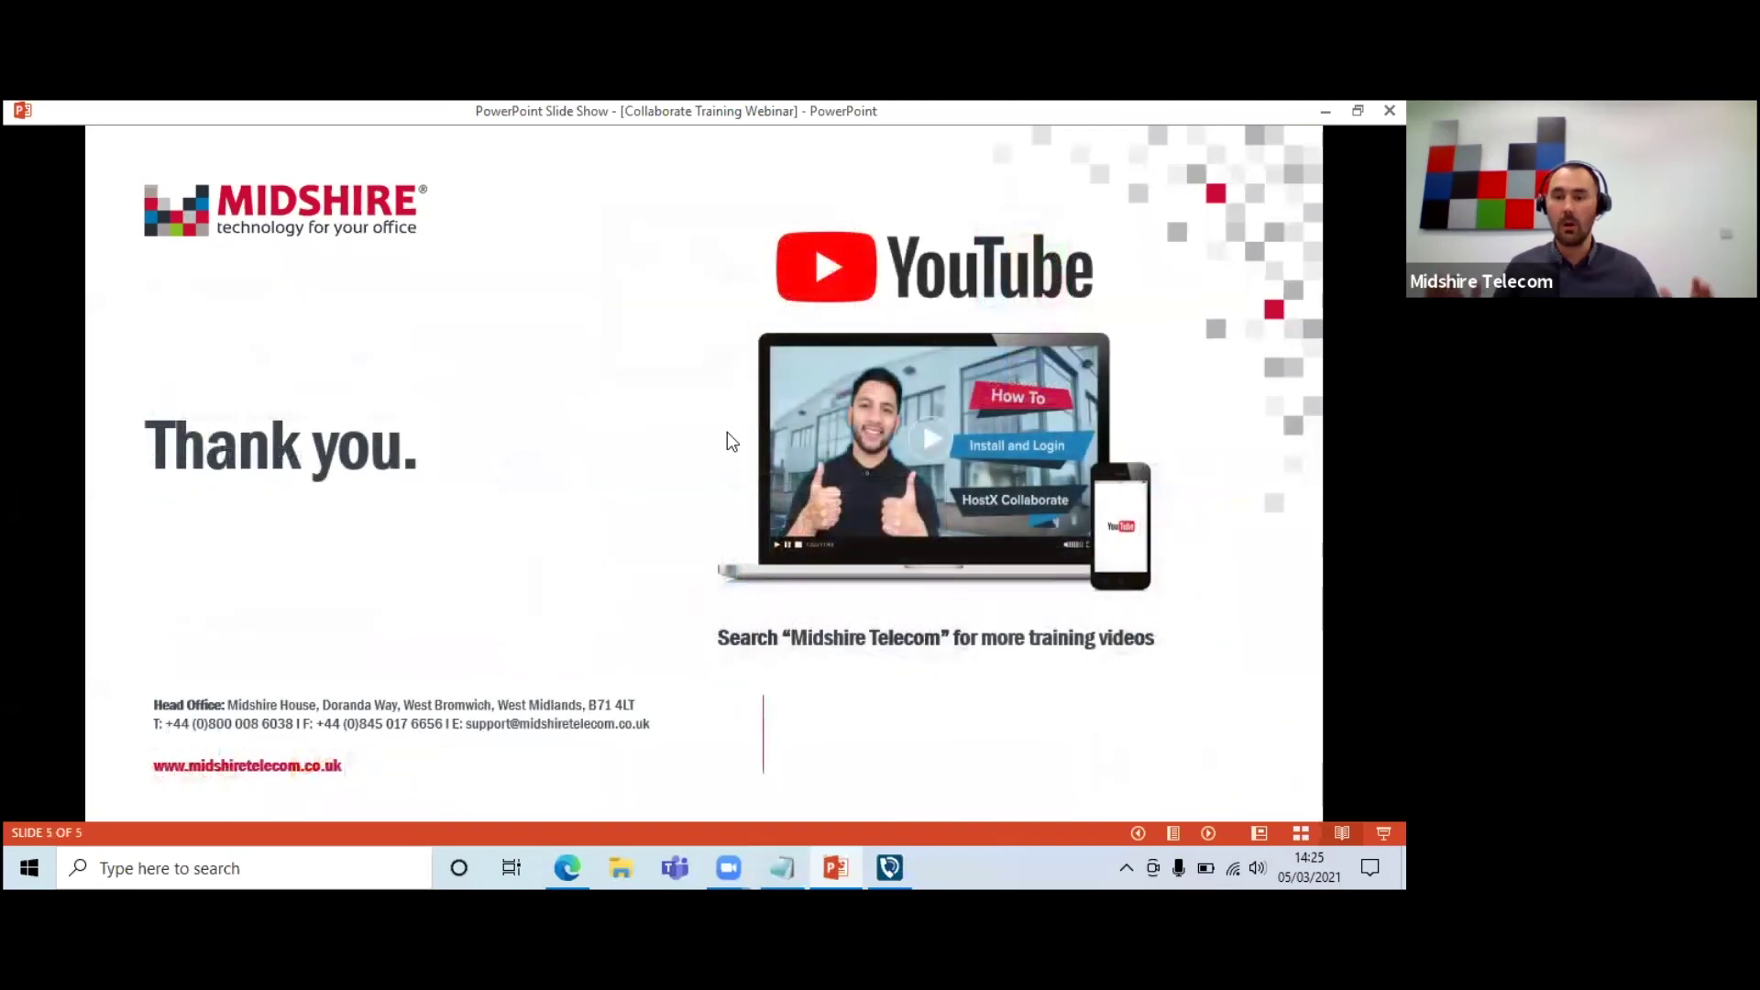